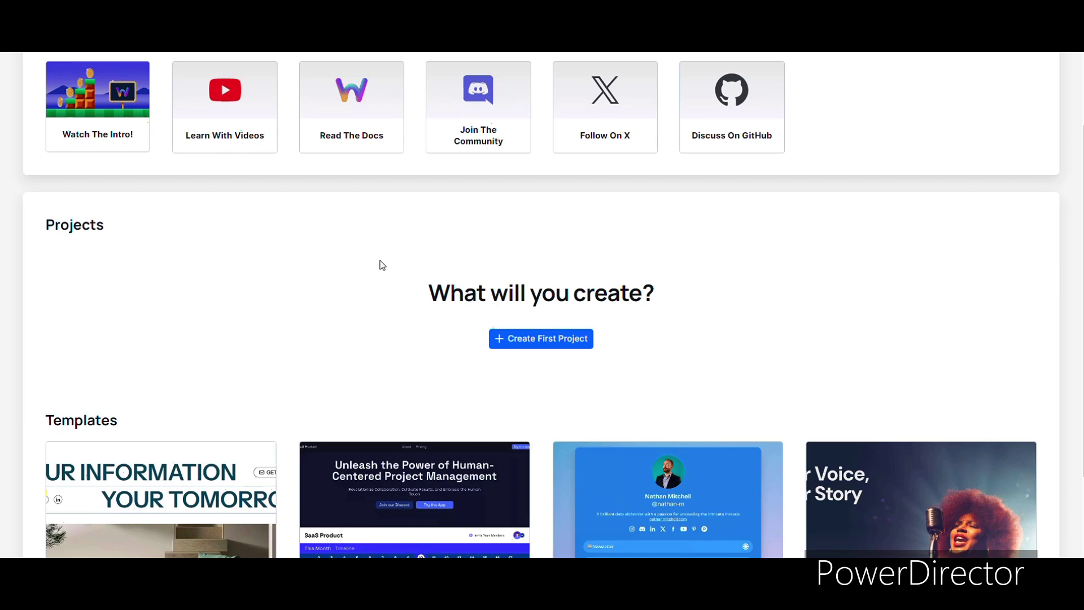
- Look over the Resources, Projects and Templates sections of the Webstudio dashboard
{"action": "scroll", "coordinate": [383, 264], "scroll_direction": "down", "scroll_amount": 1}
{"action": "scroll", "coordinate": [378, 277], "scroll_direction": "up", "scroll_amount": 2}
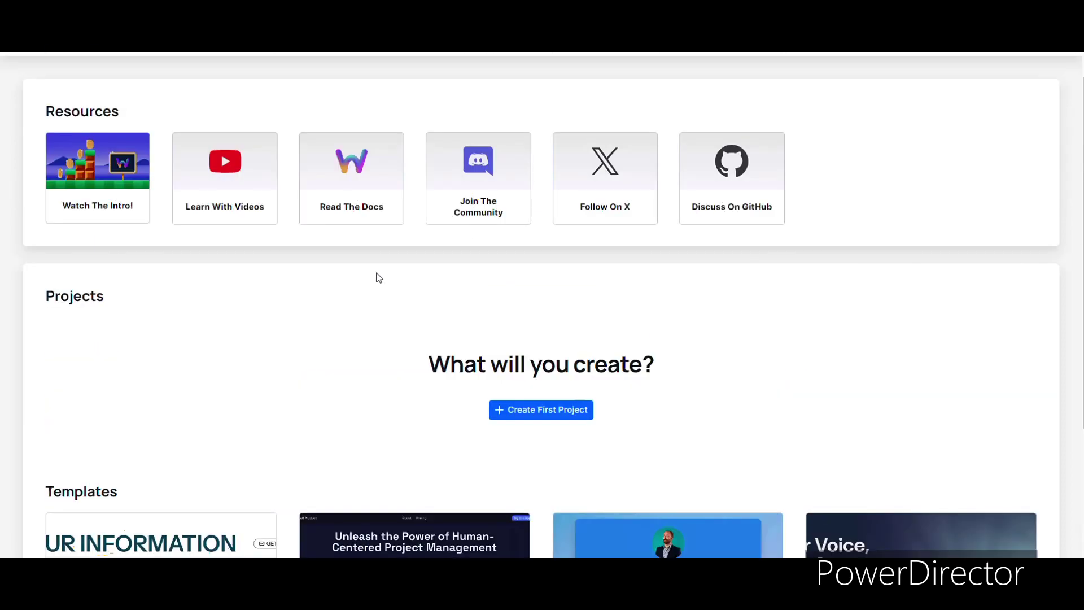
{"action": "scroll", "coordinate": [379, 277], "scroll_direction": "down", "scroll_amount": 2}
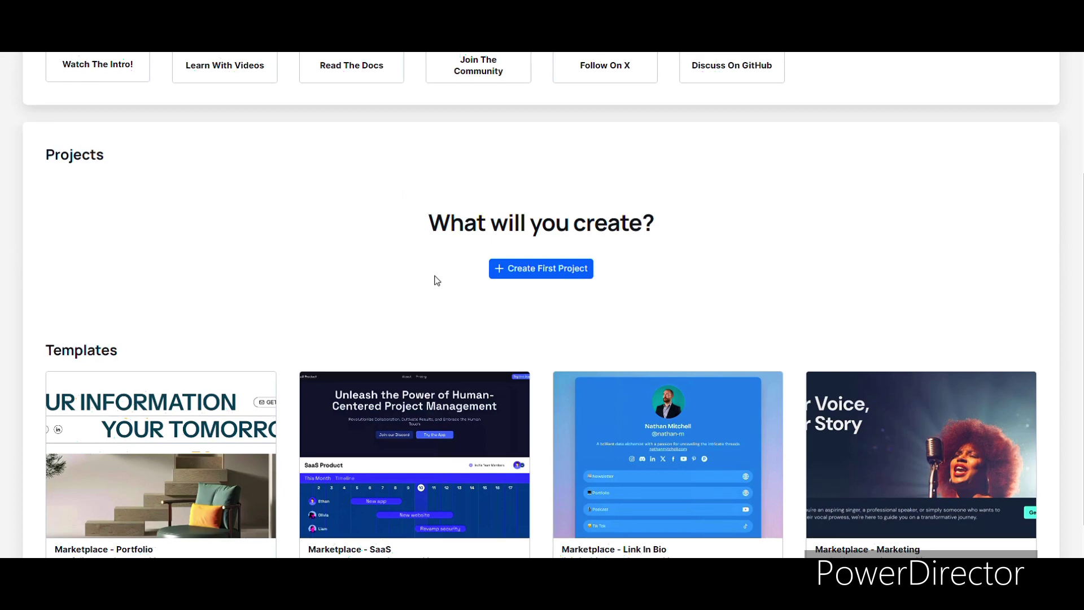
{"action": "scroll", "coordinate": [430, 279], "scroll_direction": "up", "scroll_amount": 2}
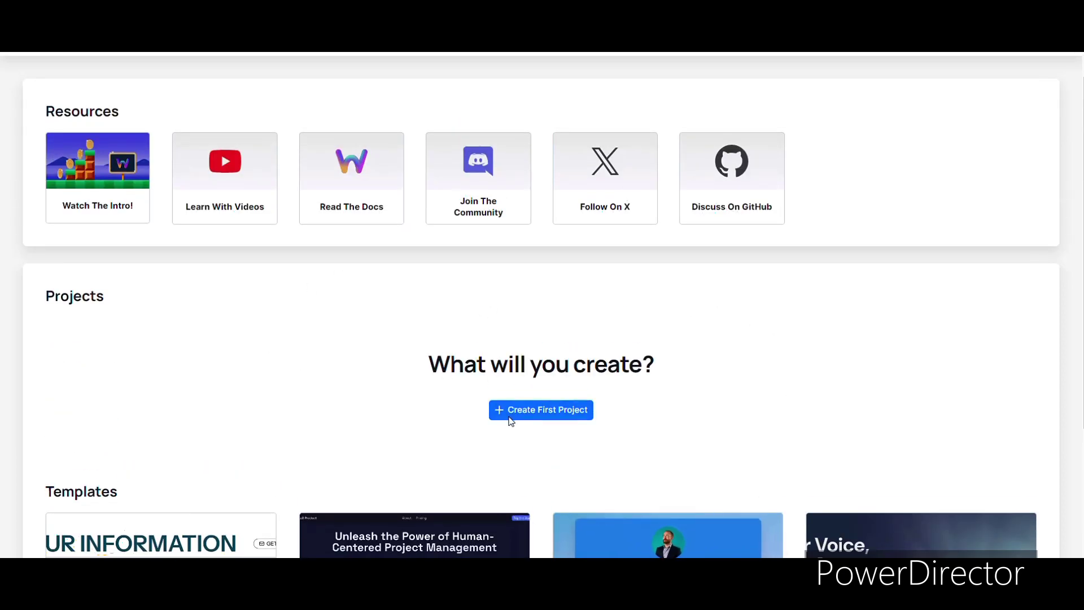
{"action": "scroll", "coordinate": [508, 417], "scroll_direction": "down", "scroll_amount": 2}
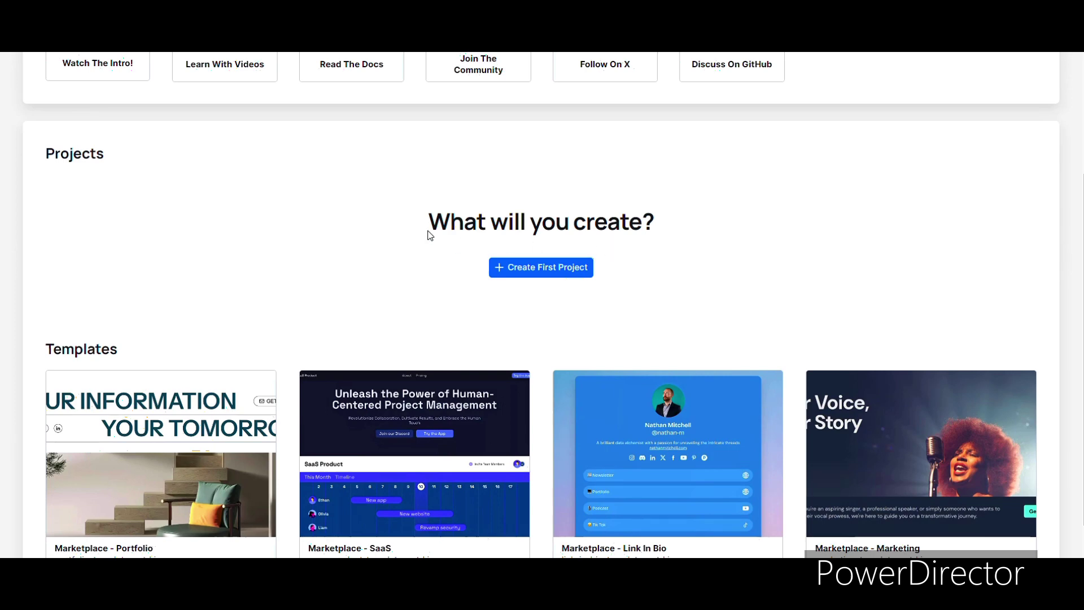
{"action": "scroll", "coordinate": [430, 235], "scroll_direction": "up", "scroll_amount": 1}
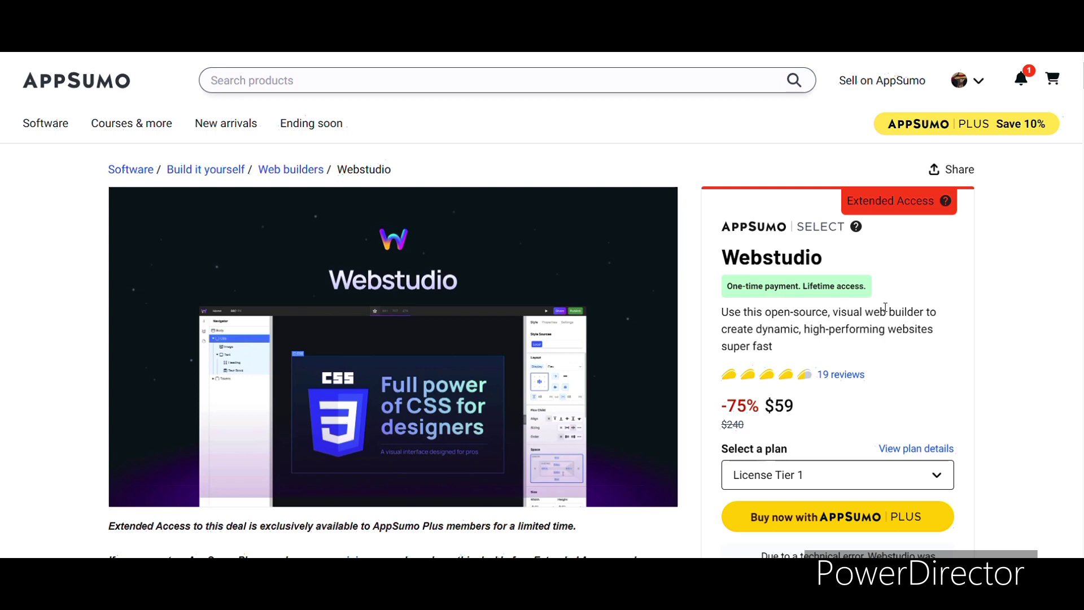
- On the AppSumo Webstudio deal page, examine the original and discounted prices by highlighting each one
{"action": "scroll", "coordinate": [891, 350], "scroll_direction": "down", "scroll_amount": 1}
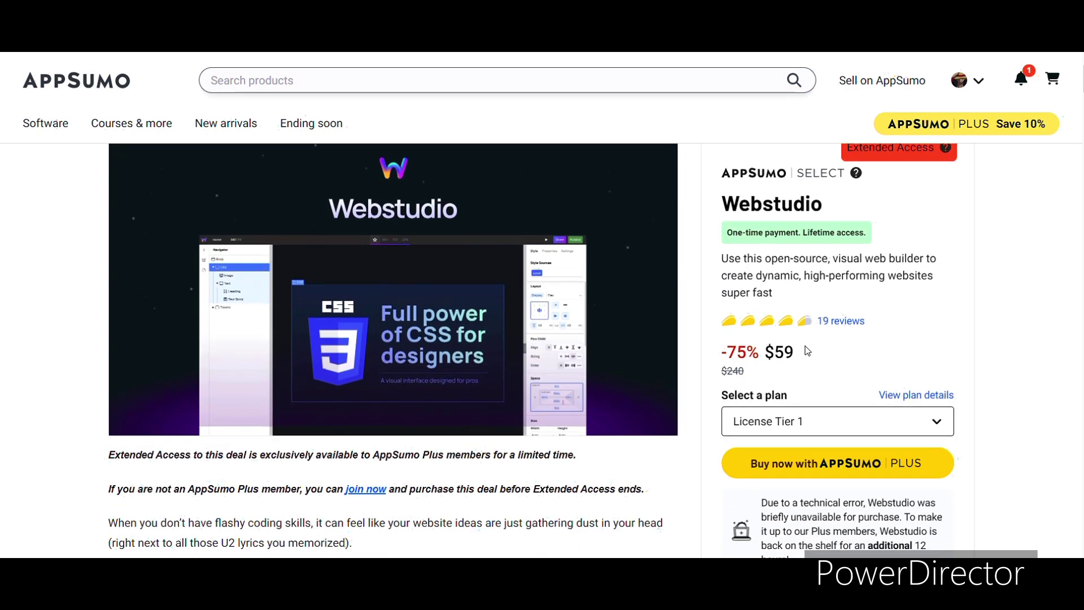
{"action": "left_click_drag", "start_coordinate": [722, 371], "coordinate": [744, 371]}
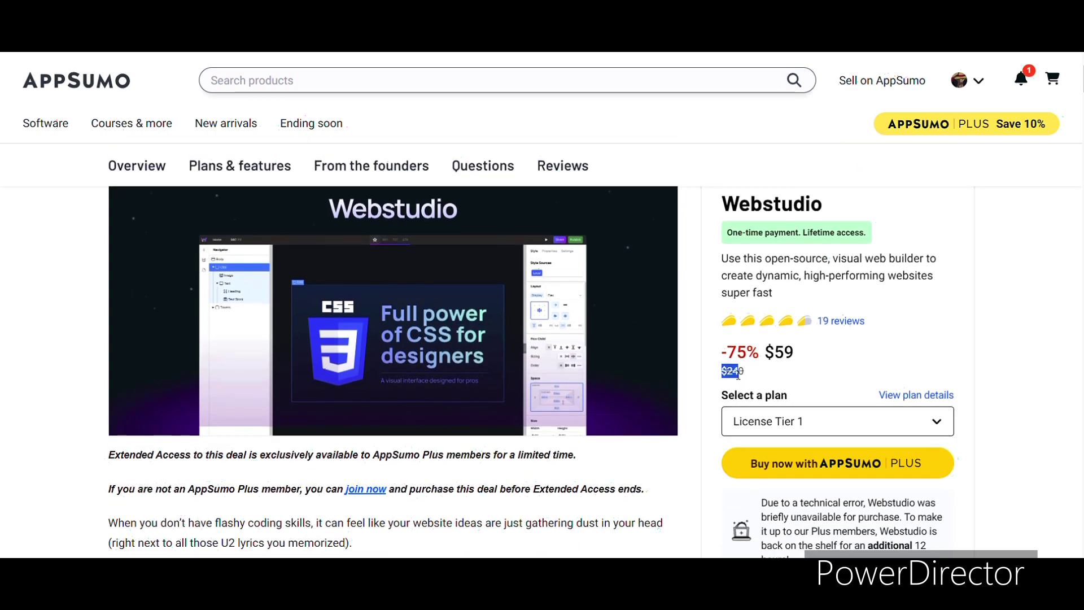
{"action": "scroll", "coordinate": [816, 362], "scroll_direction": "up", "scroll_amount": 1}
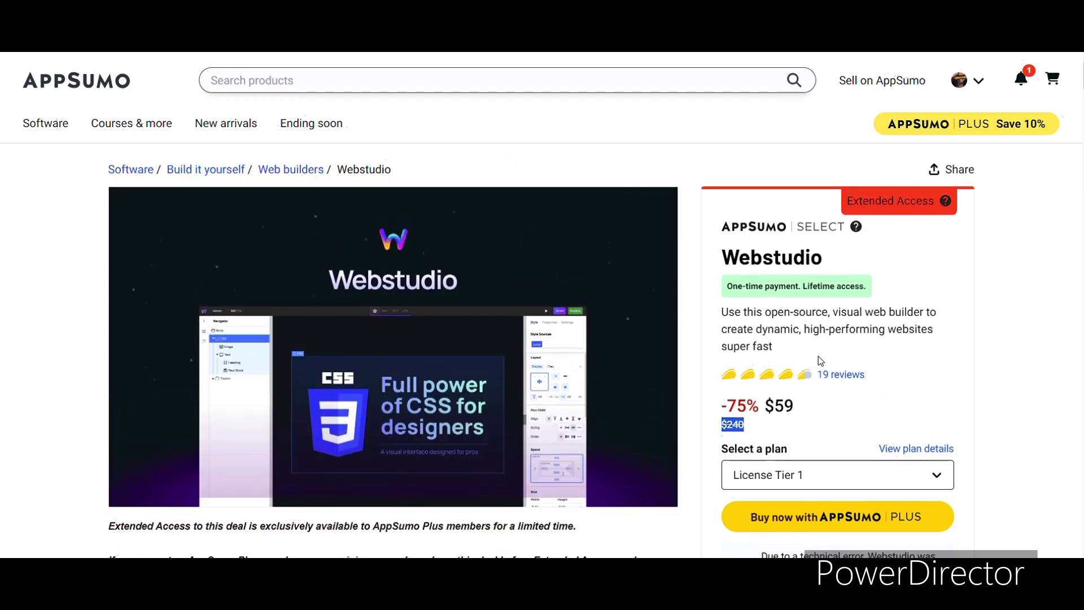
{"action": "left_click_drag", "start_coordinate": [775, 406], "coordinate": [795, 408]}
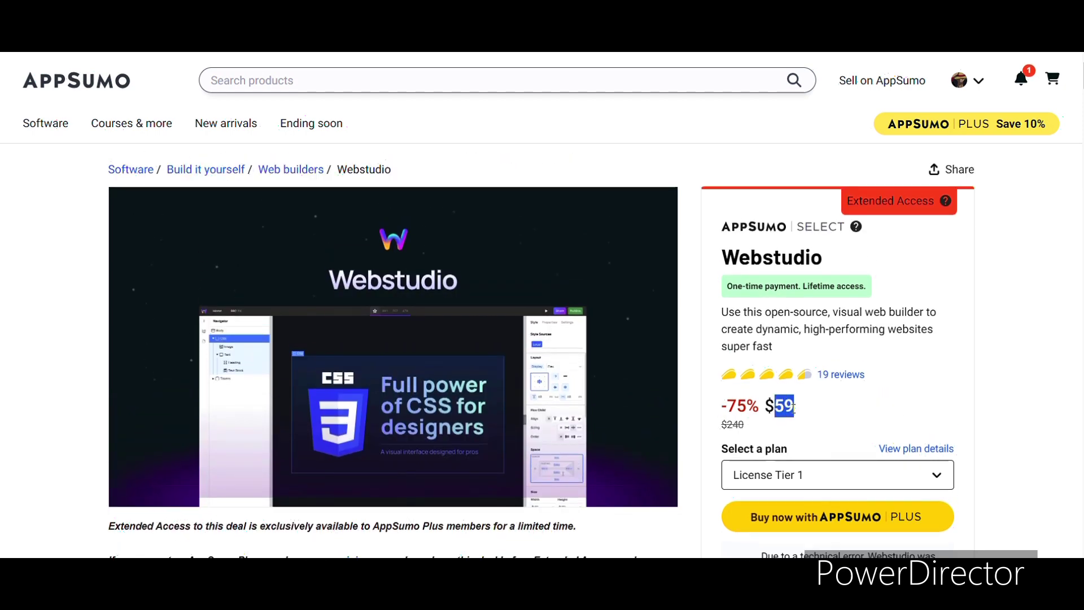
{"action": "left_click", "coordinate": [868, 387]}
- Read the deal's summary and overview, highlighting the key phrases in the three bullets under "Super-fast loading speed"
{"action": "scroll", "coordinate": [864, 380], "scroll_direction": "down", "scroll_amount": 4}
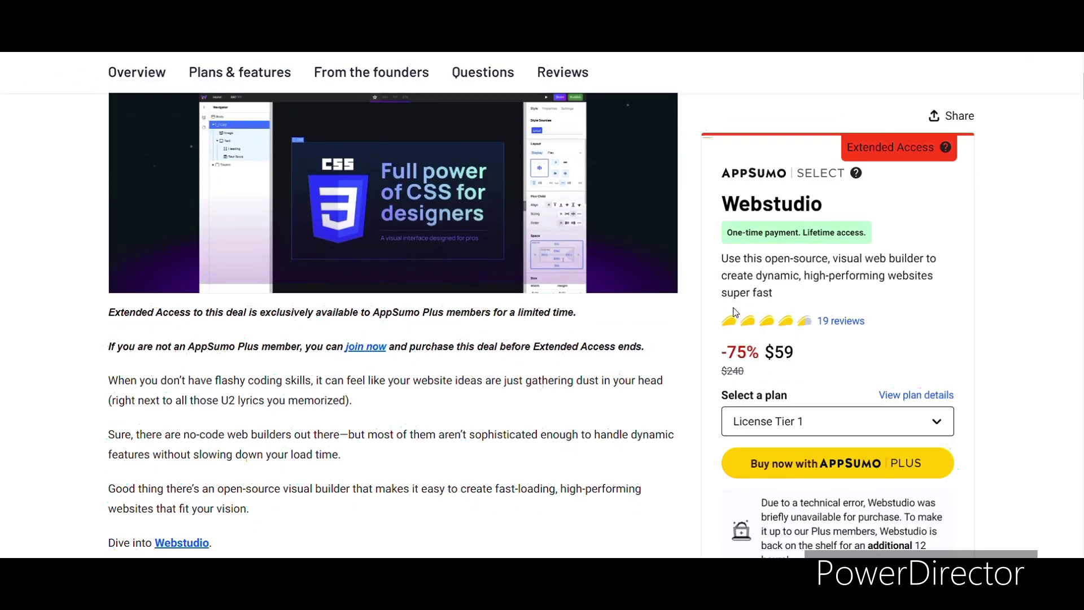
{"action": "scroll", "coordinate": [375, 230], "scroll_direction": "down", "scroll_amount": 8}
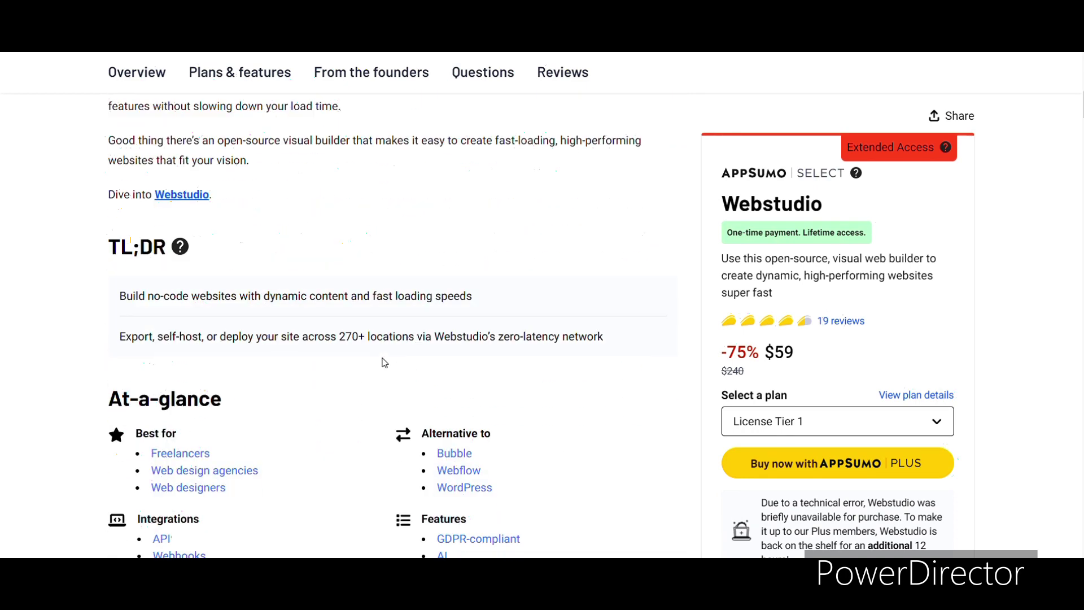
{"action": "scroll", "coordinate": [383, 362], "scroll_direction": "down", "scroll_amount": 1}
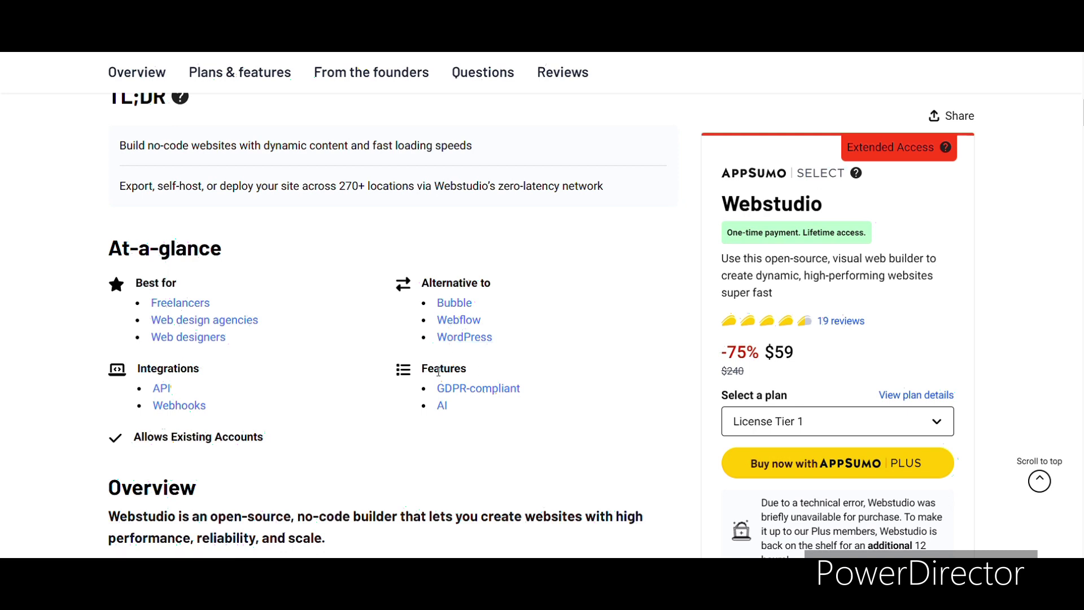
{"action": "scroll", "coordinate": [449, 437], "scroll_direction": "down", "scroll_amount": 10}
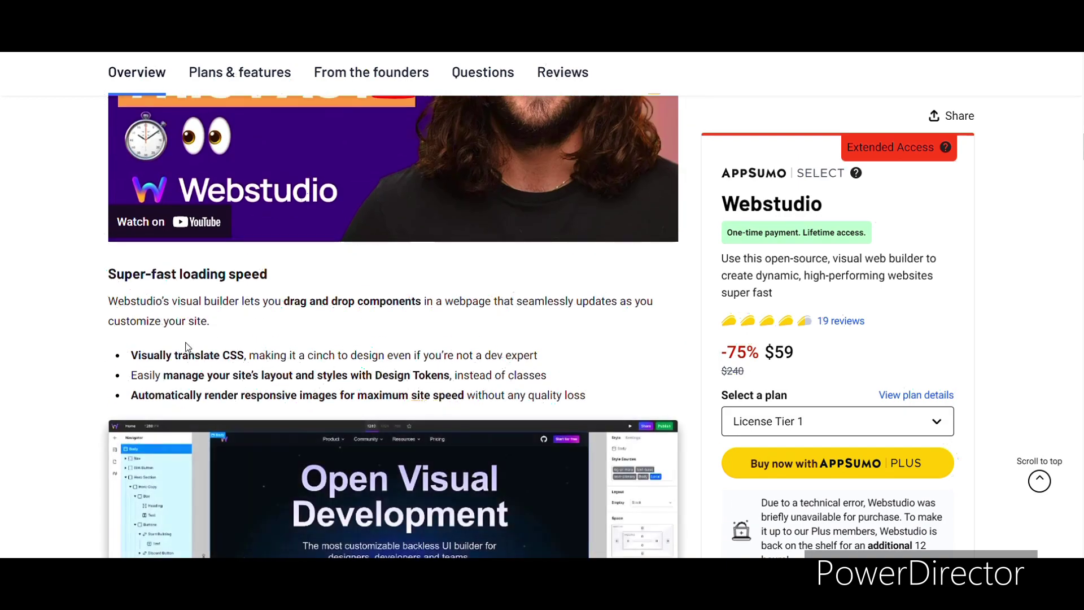
{"action": "left_click_drag", "start_coordinate": [131, 357], "coordinate": [252, 357]}
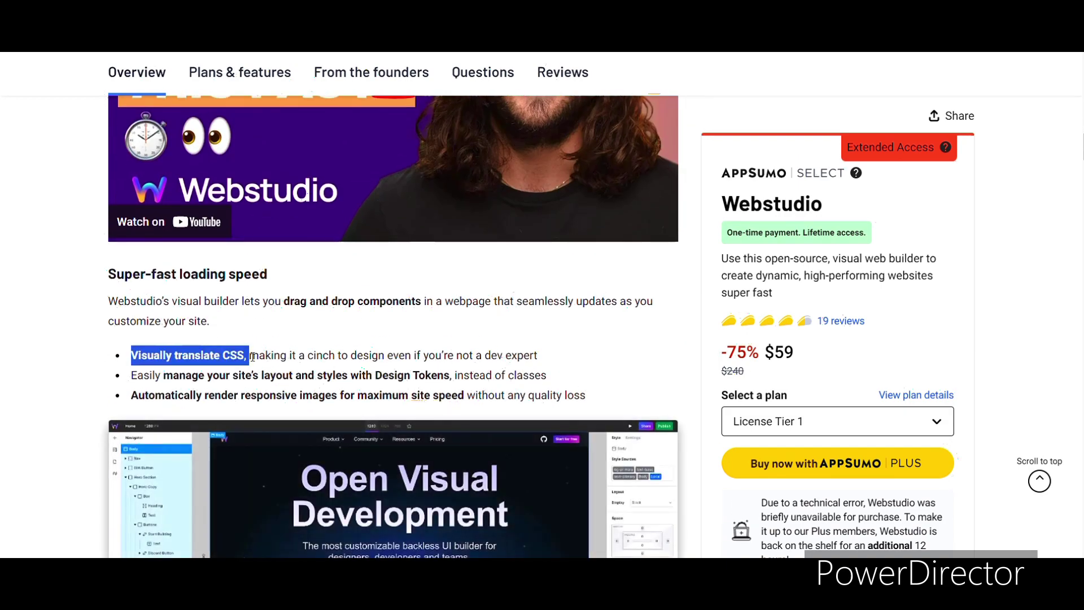
{"action": "left_click_drag", "start_coordinate": [162, 375], "coordinate": [474, 377]}
{"action": "left_click_drag", "start_coordinate": [138, 395], "coordinate": [469, 394]}
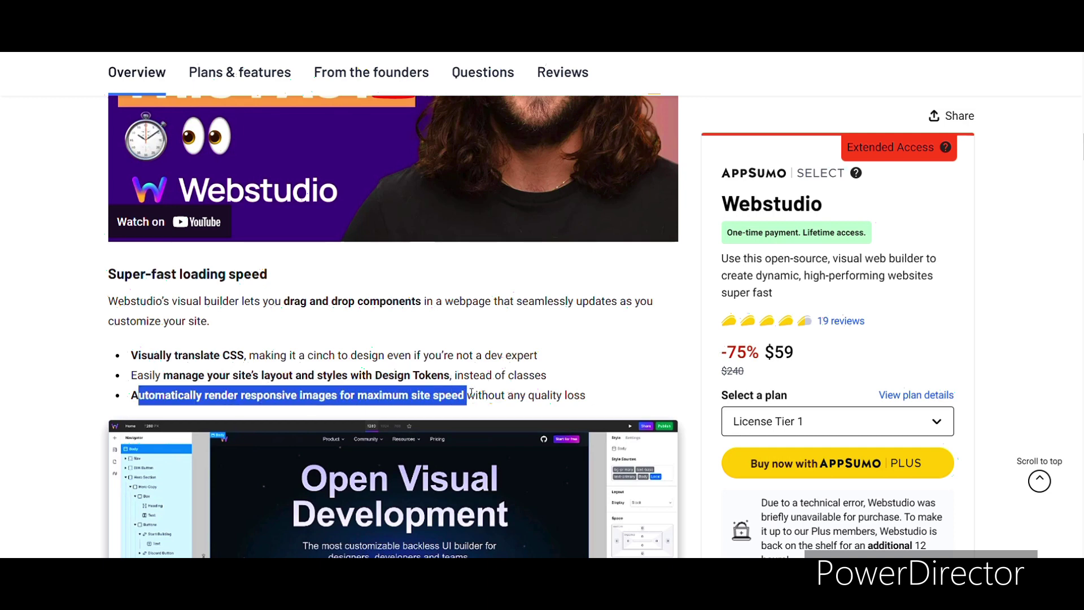
- View the enlarged "Open Visual Development" builder image, then close the image viewer
{"action": "scroll", "coordinate": [945, 340], "scroll_direction": "down", "scroll_amount": 5}
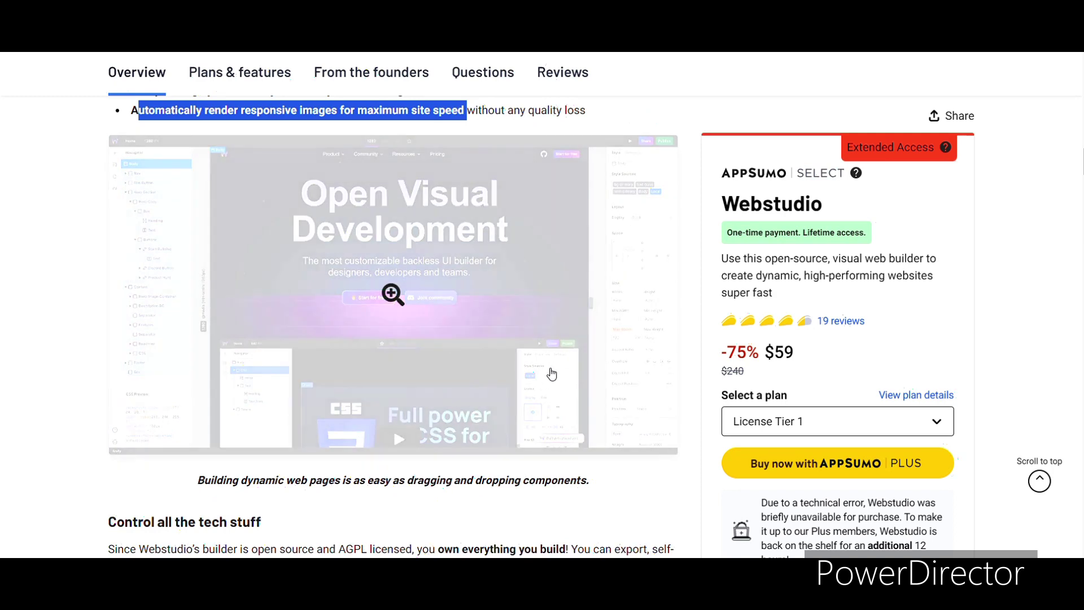
{"action": "left_click", "coordinate": [393, 294]}
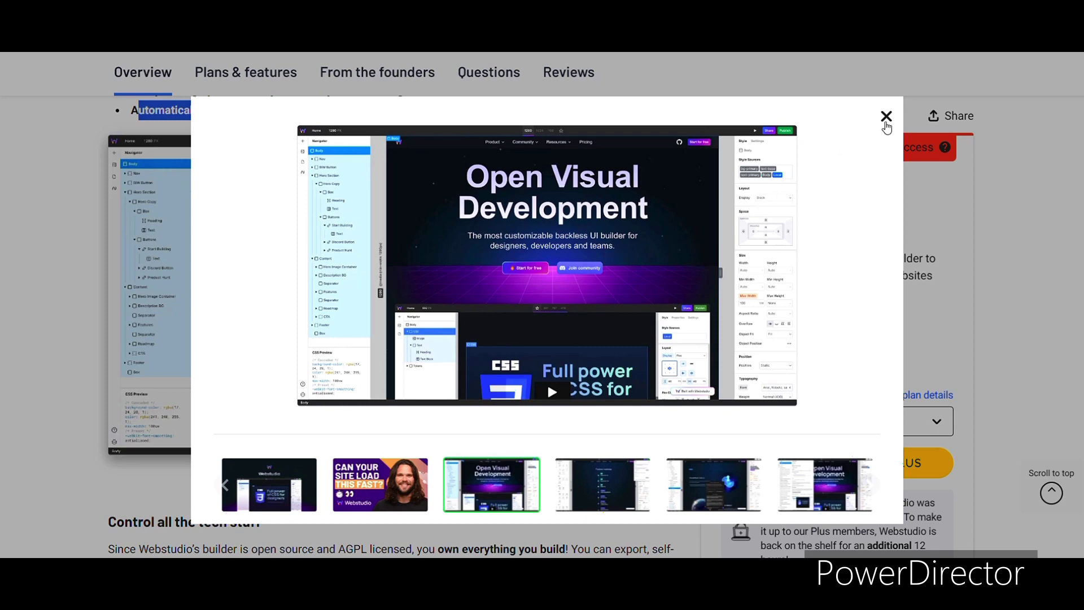
{"action": "left_click", "coordinate": [885, 119]}
- Read the "Control all the tech stuff" section, highlighting its two bullets on data sources and up-to-date data
{"action": "scroll", "coordinate": [749, 295], "scroll_direction": "down", "scroll_amount": 5}
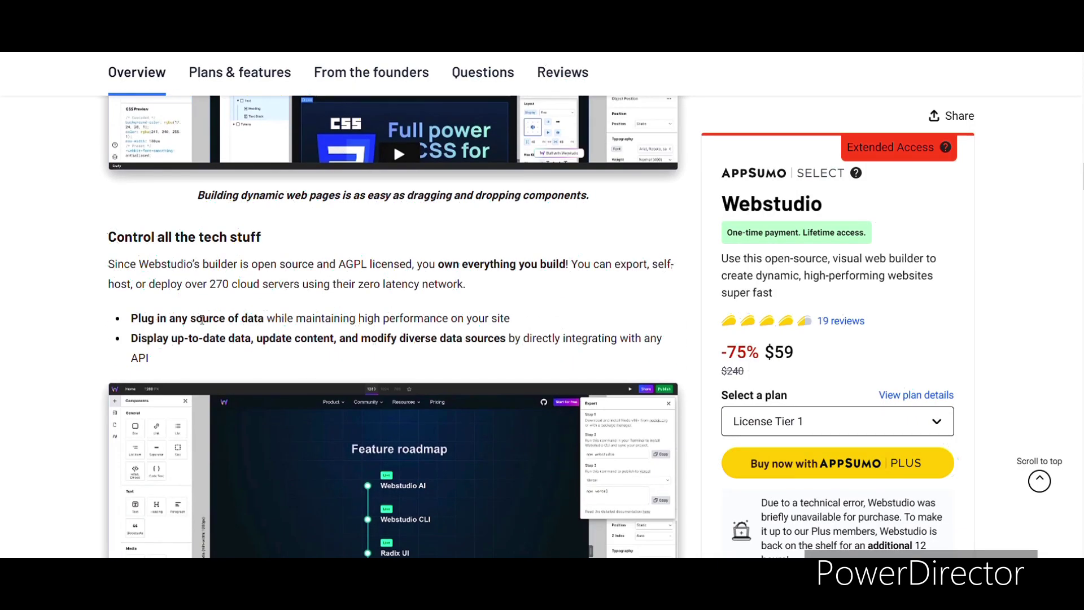
{"action": "left_click_drag", "start_coordinate": [131, 319], "coordinate": [530, 309]}
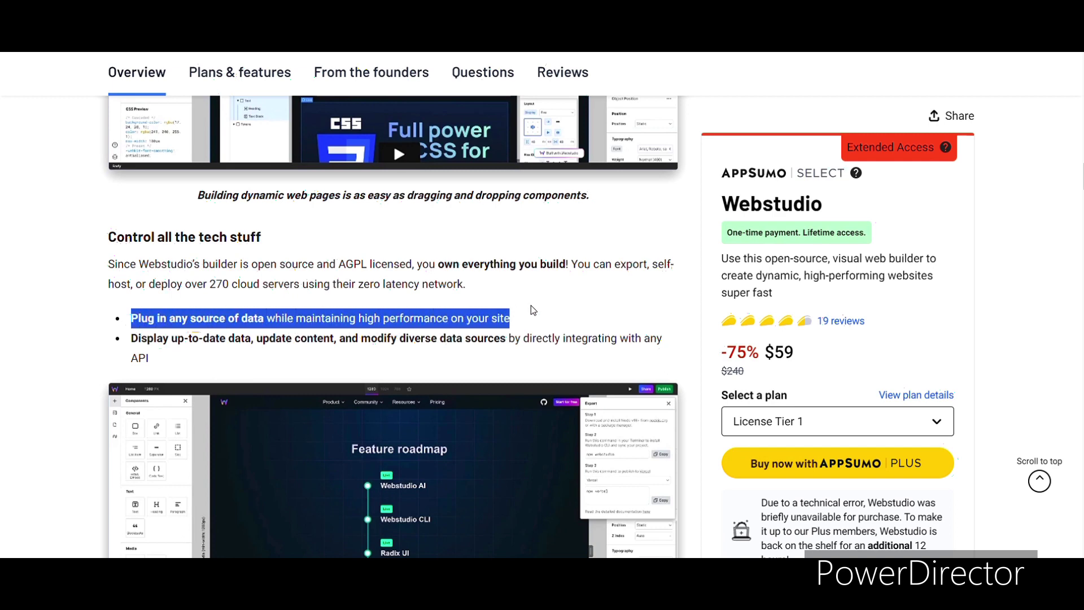
{"action": "left_click_drag", "start_coordinate": [131, 337], "coordinate": [510, 338]}
- Review the deal terms and conditions under "Plans & features", highlighting the lifetime access item and checking the money-back guarantee
{"action": "scroll", "coordinate": [507, 340], "scroll_direction": "down", "scroll_amount": 10}
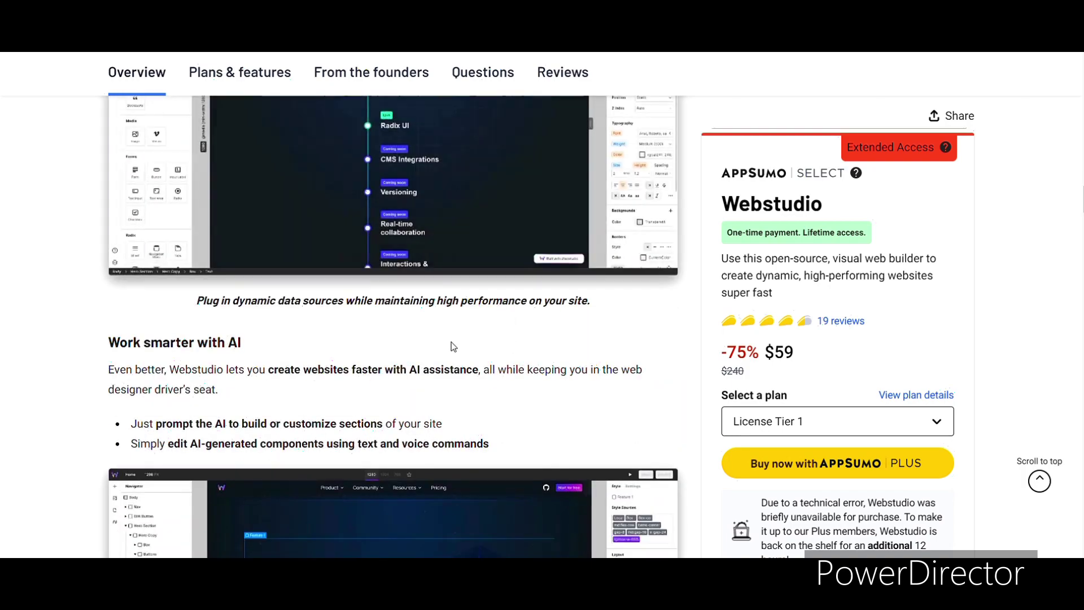
{"action": "scroll", "coordinate": [399, 384], "scroll_direction": "down", "scroll_amount": 20}
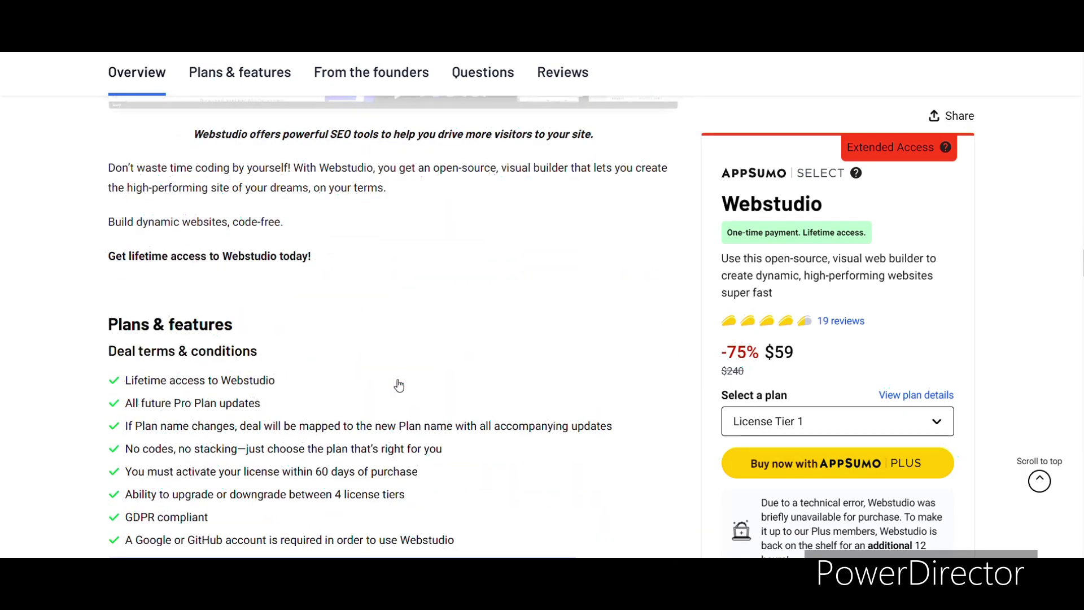
{"action": "scroll", "coordinate": [397, 379], "scroll_direction": "up", "scroll_amount": 3}
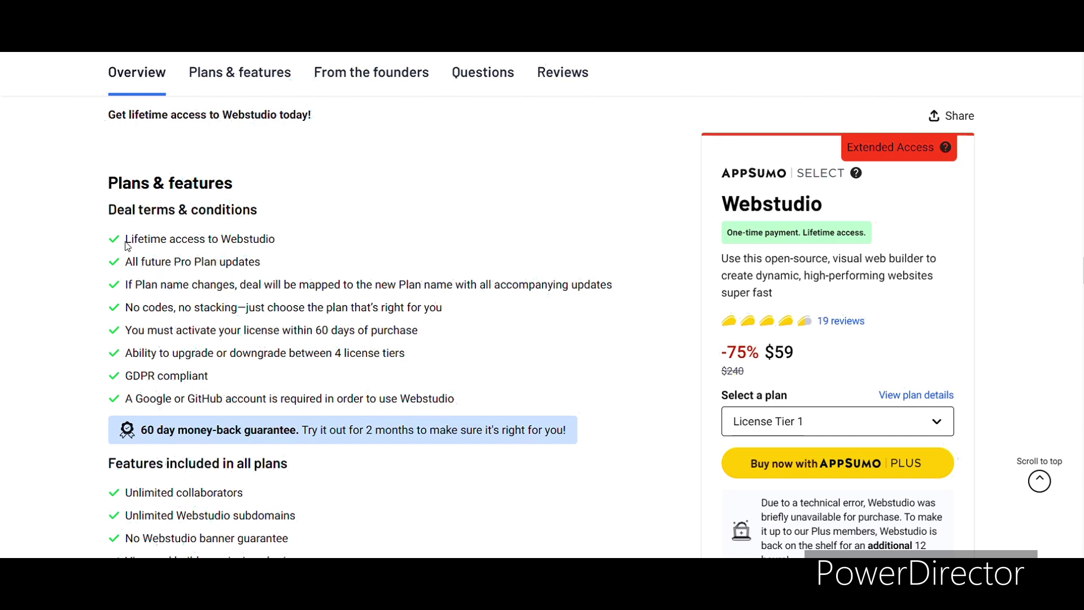
{"action": "left_click_drag", "start_coordinate": [124, 240], "coordinate": [285, 251]}
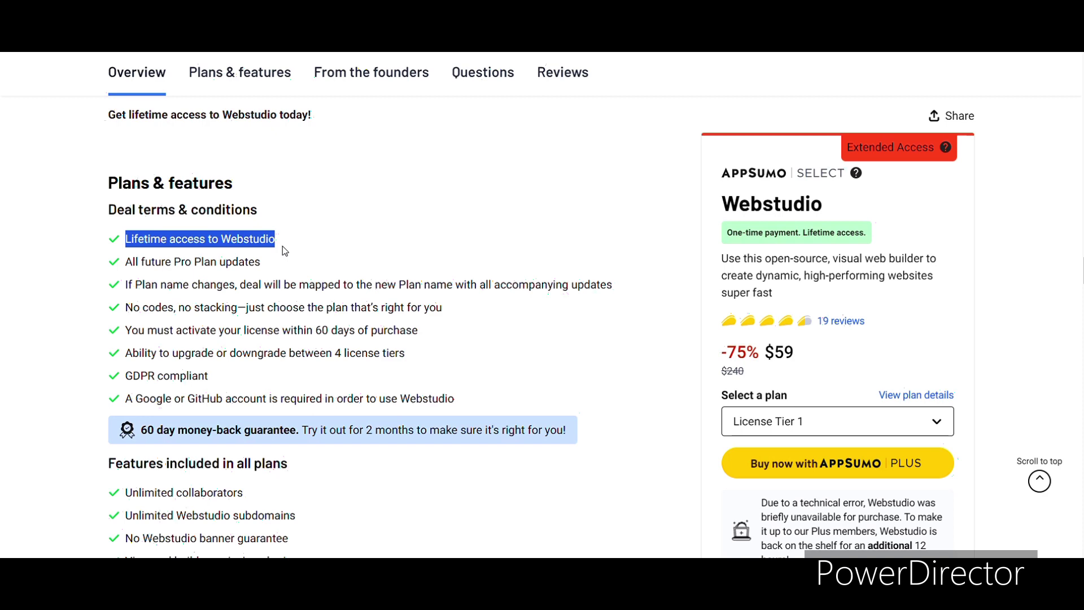
{"action": "scroll", "coordinate": [262, 261], "scroll_direction": "down", "scroll_amount": 2}
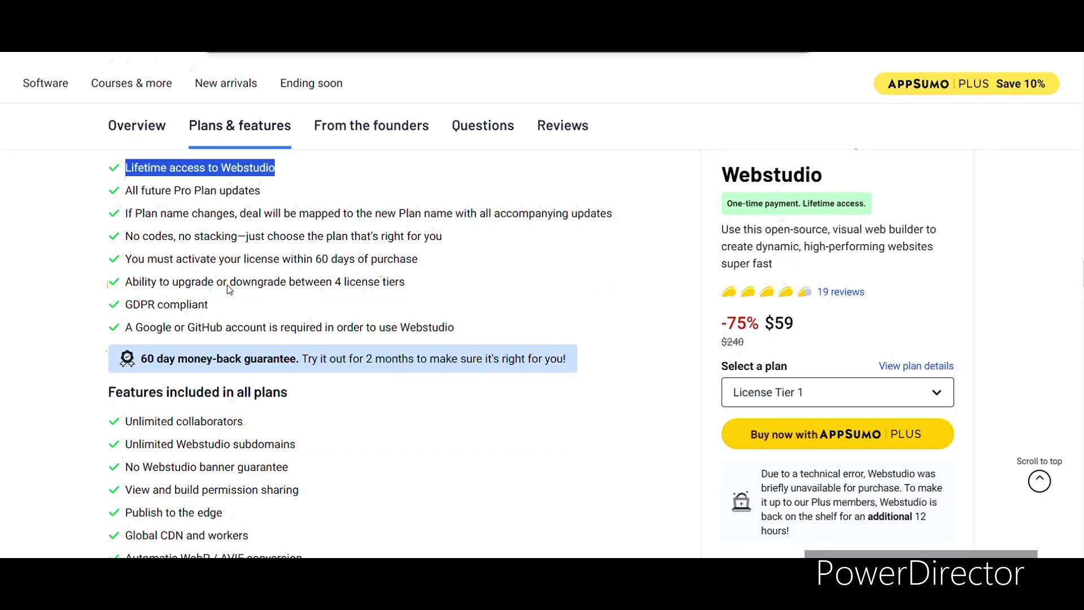
{"action": "scroll", "coordinate": [249, 441], "scroll_direction": "up", "scroll_amount": 2}
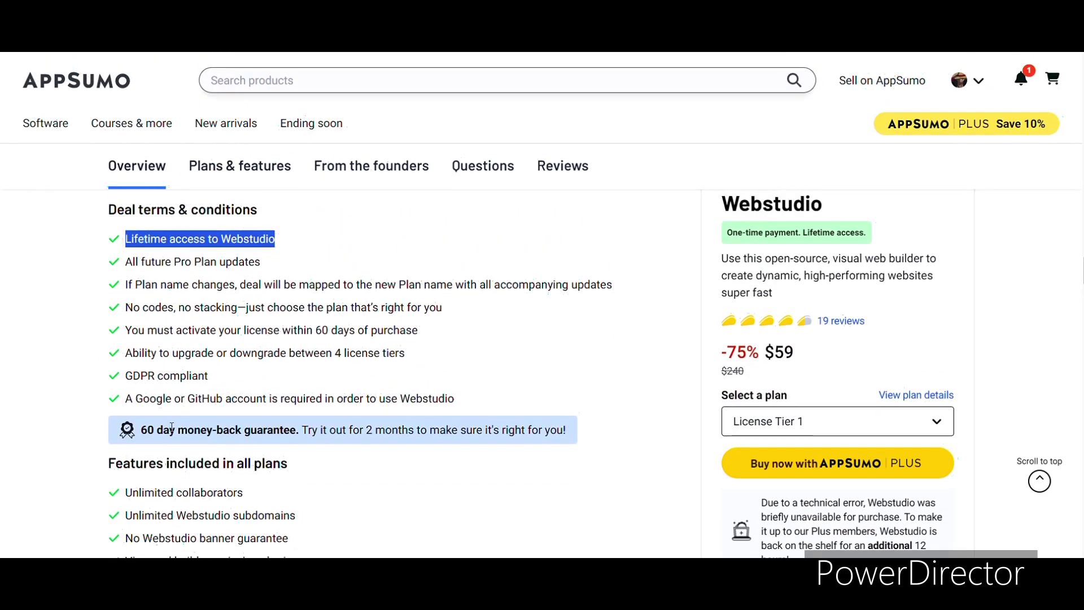
{"action": "left_click", "coordinate": [249, 441]}
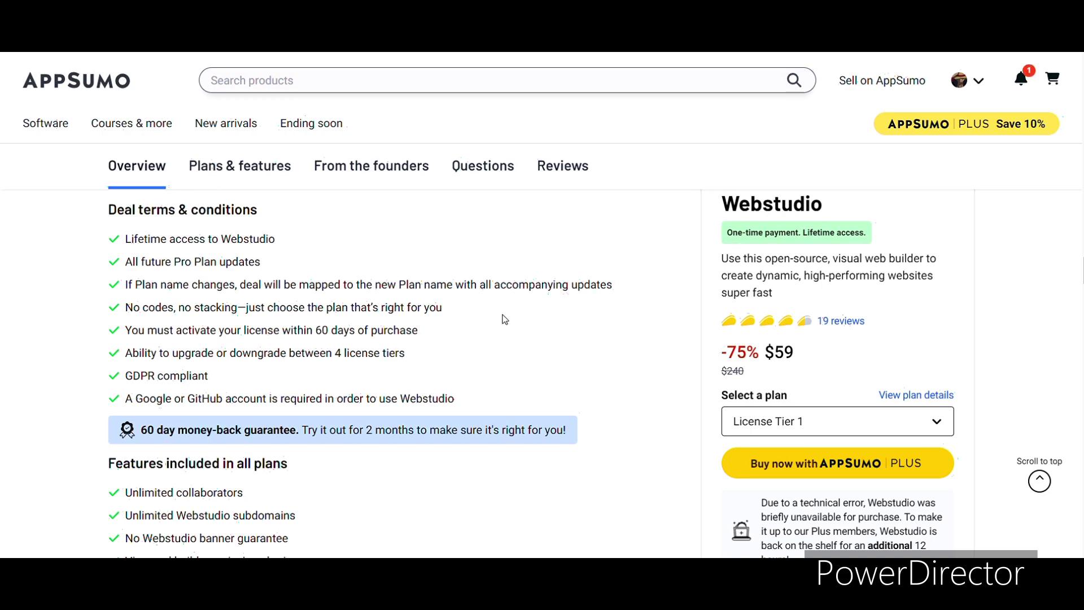
{"action": "scroll", "coordinate": [281, 387], "scroll_direction": "up", "scroll_amount": 1}
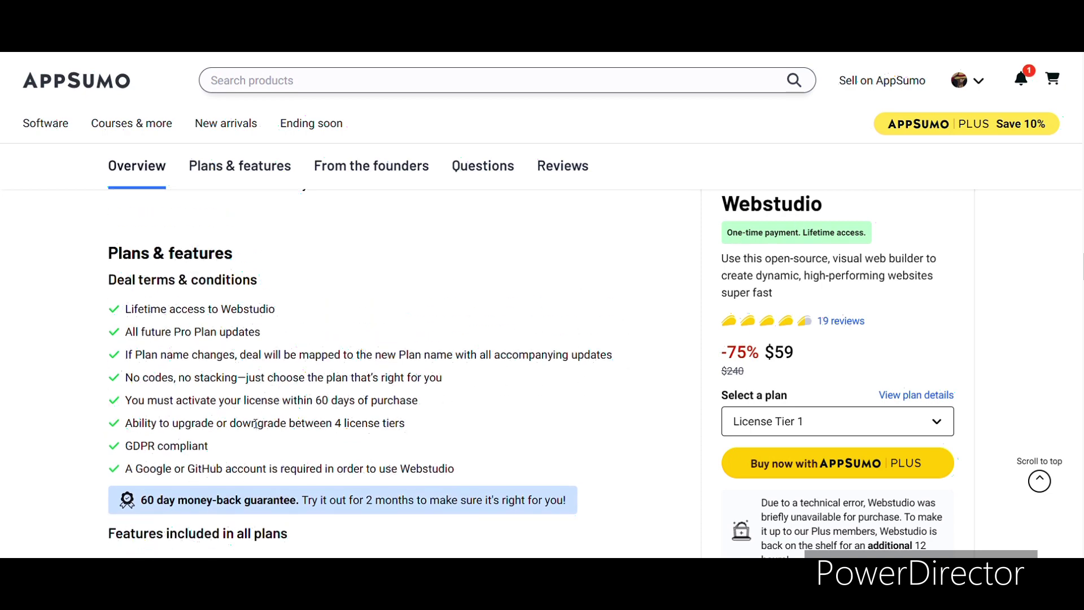
{"action": "scroll", "coordinate": [255, 423], "scroll_direction": "down", "scroll_amount": 1}
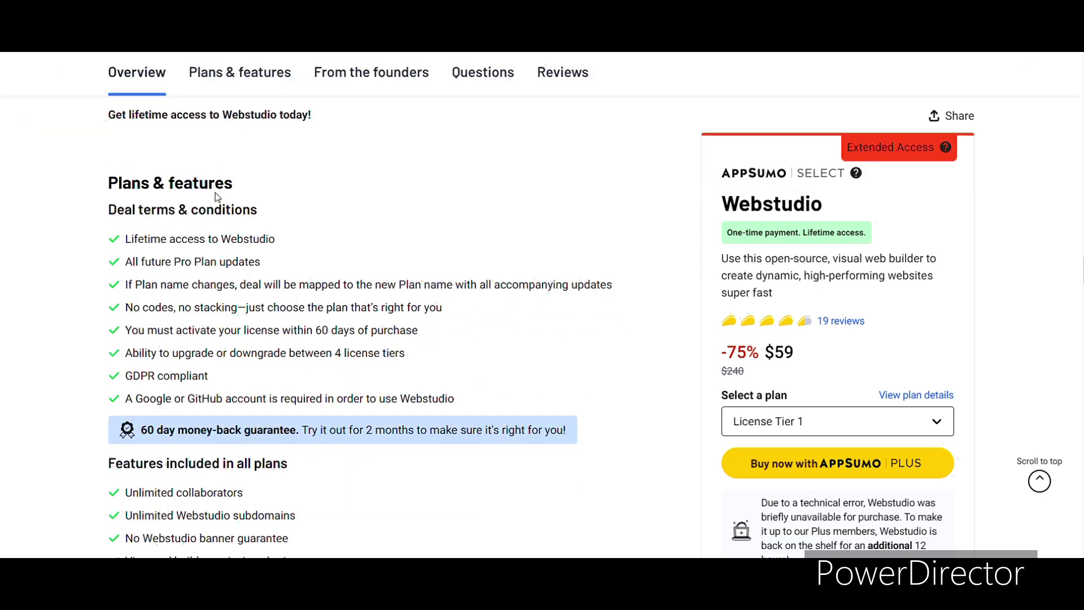
- Review the features included in all plans, highlighting responsive image components, permission sharing, the banner guarantee, subdomains and collaborators
{"action": "scroll", "coordinate": [217, 197], "scroll_direction": "down", "scroll_amount": 4}
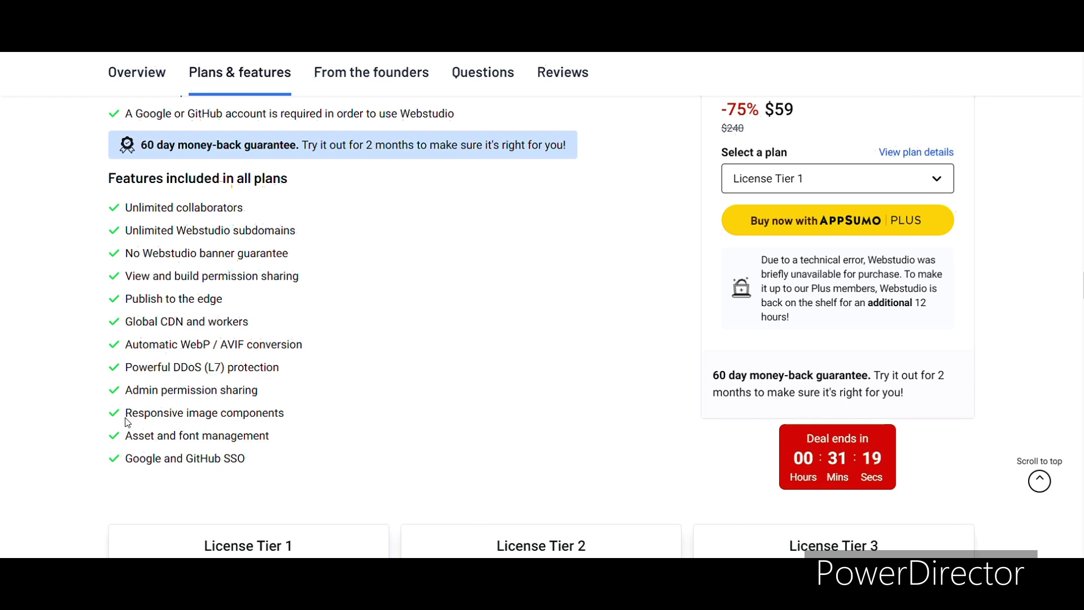
{"action": "left_click_drag", "start_coordinate": [125, 416], "coordinate": [295, 412]}
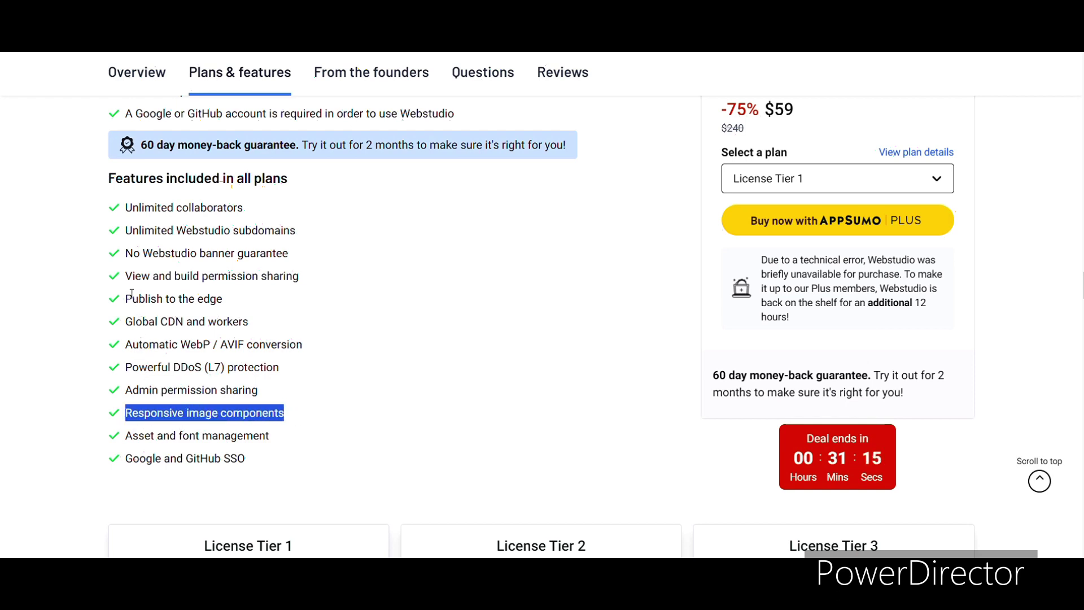
{"action": "left_click_drag", "start_coordinate": [126, 276], "coordinate": [314, 291]}
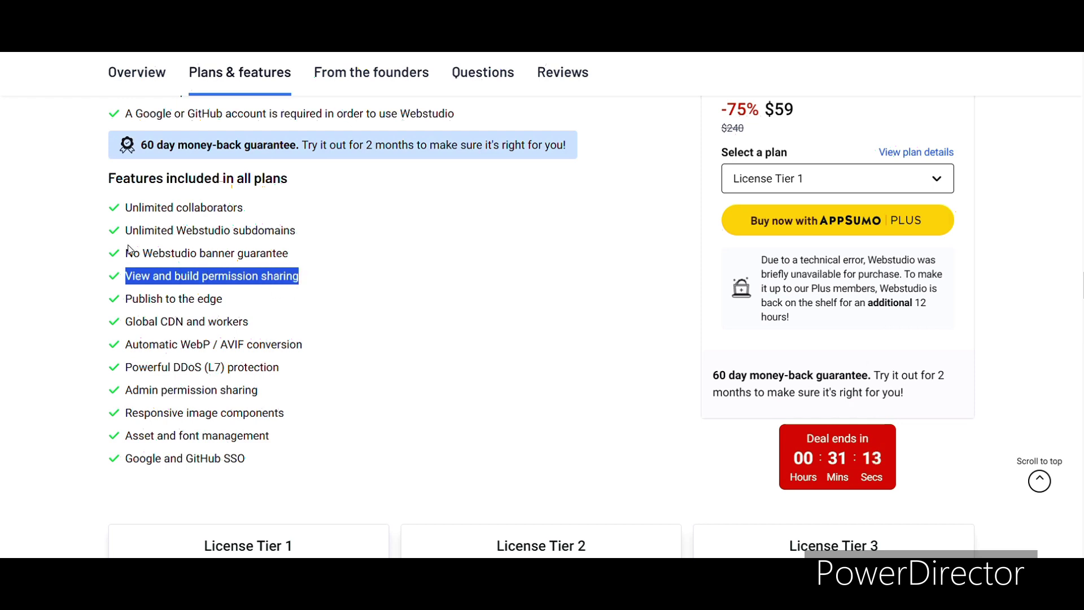
{"action": "left_click_drag", "start_coordinate": [126, 253], "coordinate": [282, 250]}
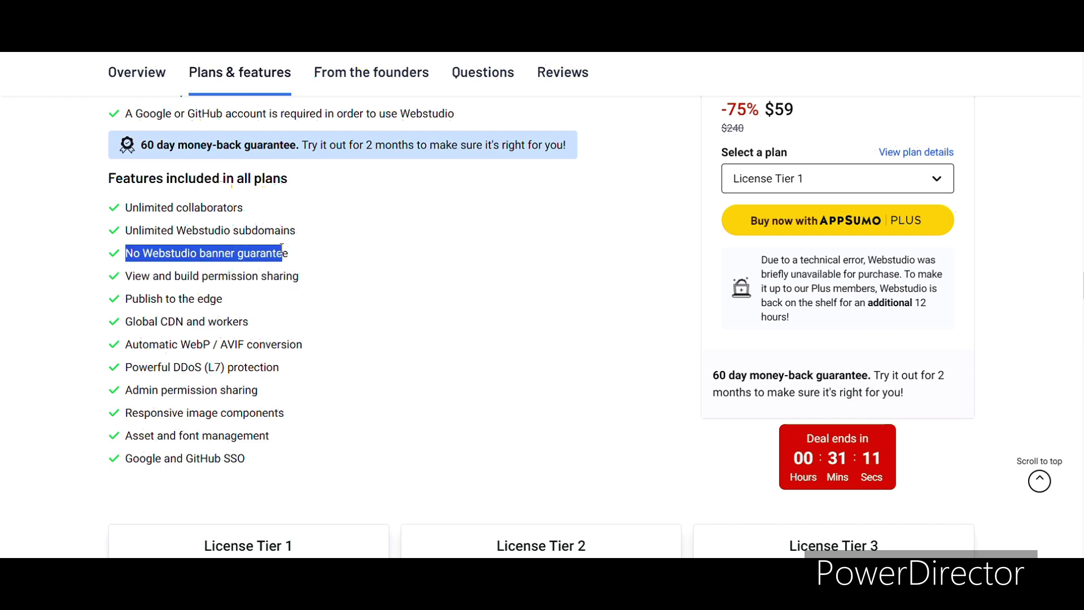
{"action": "left_click_drag", "start_coordinate": [132, 230], "coordinate": [296, 229]}
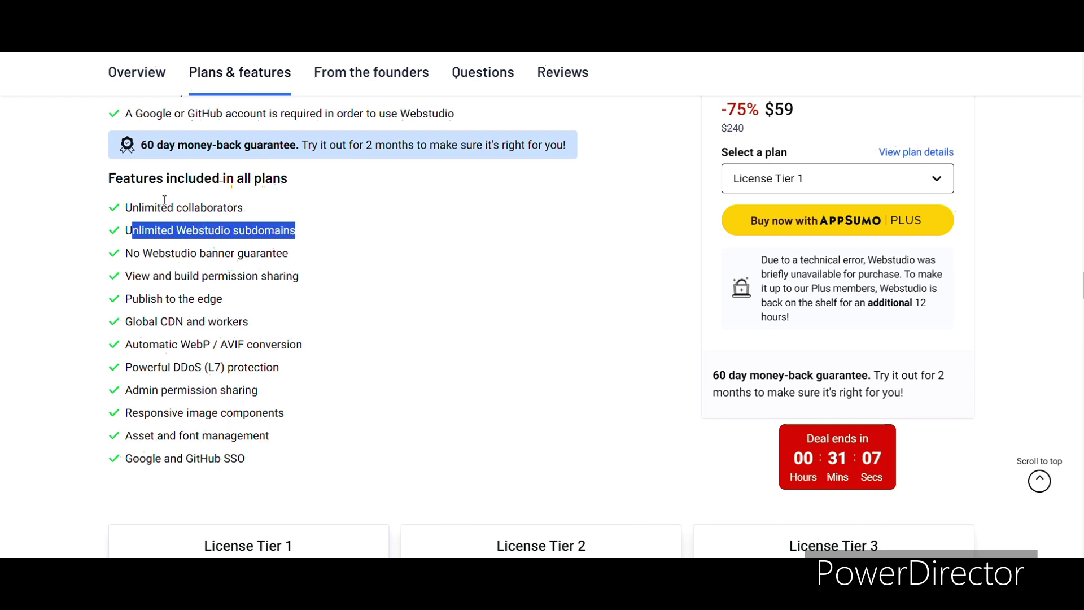
{"action": "left_click_drag", "start_coordinate": [133, 207], "coordinate": [261, 207]}
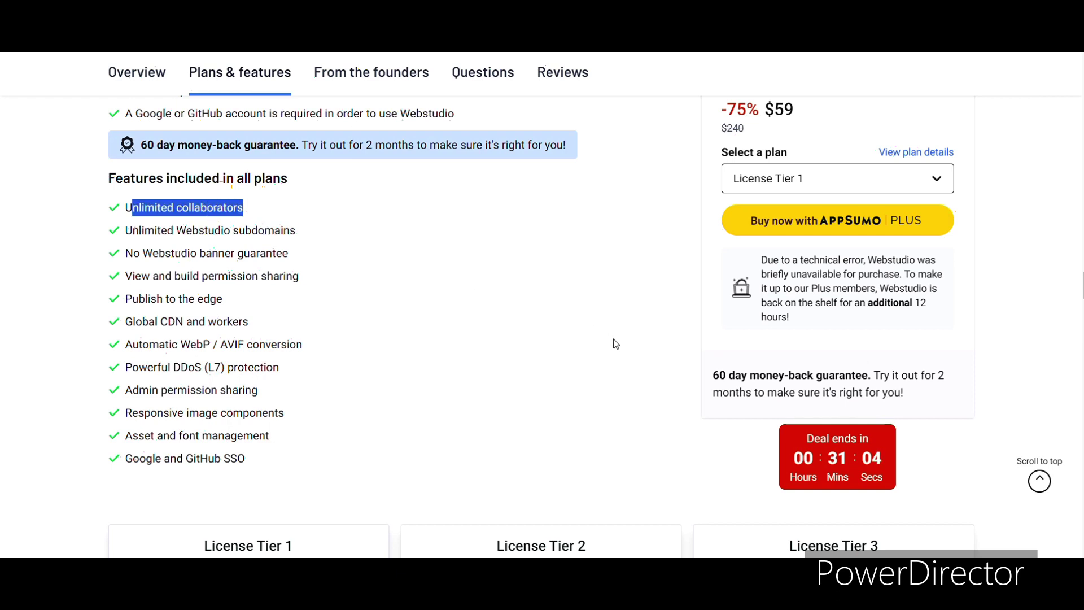
{"action": "scroll", "coordinate": [617, 344], "scroll_direction": "down", "scroll_amount": 3}
{"action": "scroll", "coordinate": [832, 422], "scroll_direction": "up", "scroll_amount": 3}
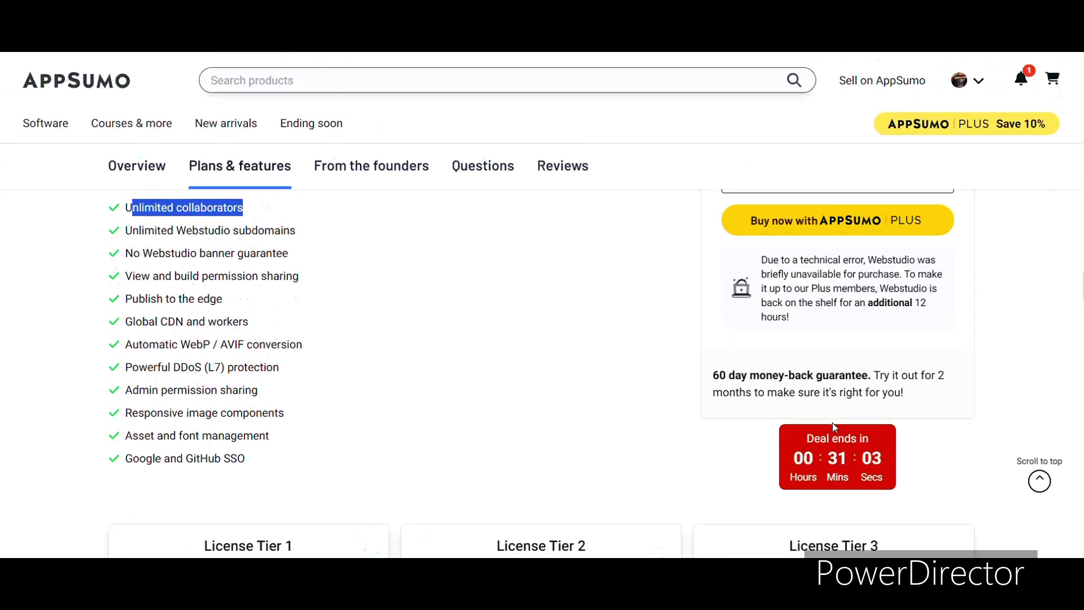
- Check Webstudio's one-time deal price against the deal countdown and the license tier cards on the AppSumo page
{"action": "scroll", "coordinate": [830, 464], "scroll_direction": "up", "scroll_amount": 4}
{"action": "scroll", "coordinate": [774, 356], "scroll_direction": "up", "scroll_amount": 1}
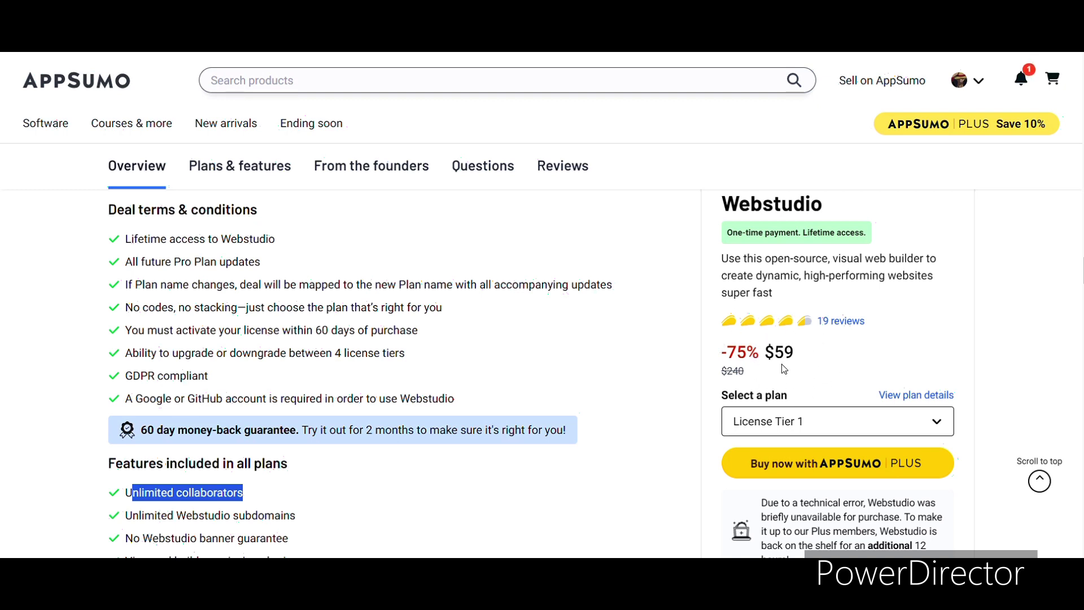
{"action": "scroll", "coordinate": [799, 367], "scroll_direction": "down", "scroll_amount": 3}
{"action": "scroll", "coordinate": [813, 385], "scroll_direction": "down", "scroll_amount": 3}
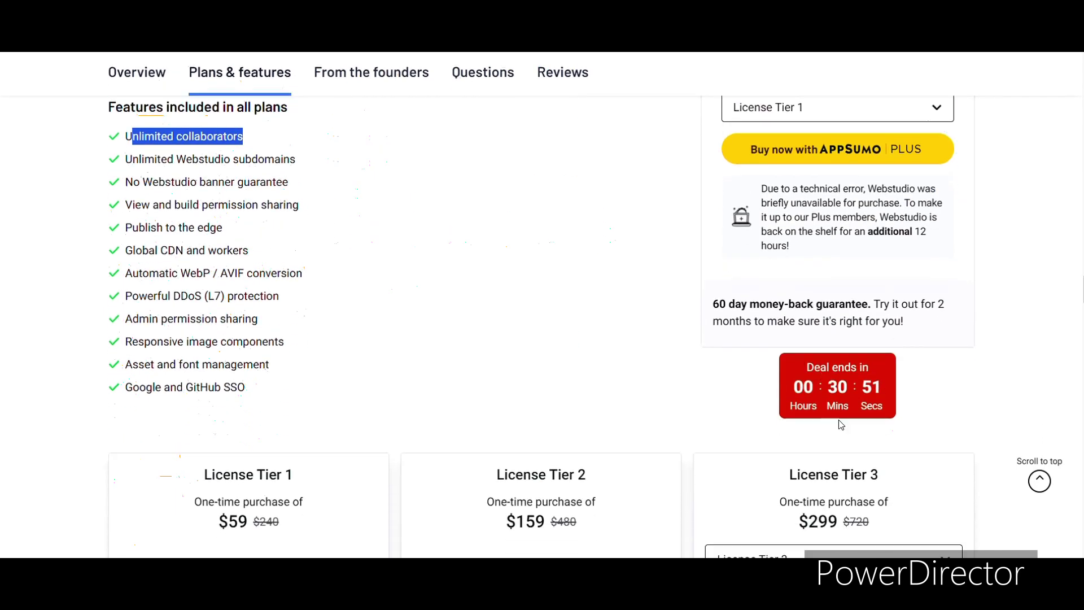
{"action": "scroll", "coordinate": [826, 357], "scroll_direction": "up", "scroll_amount": 5}
{"action": "scroll", "coordinate": [831, 371], "scroll_direction": "up", "scroll_amount": 3}
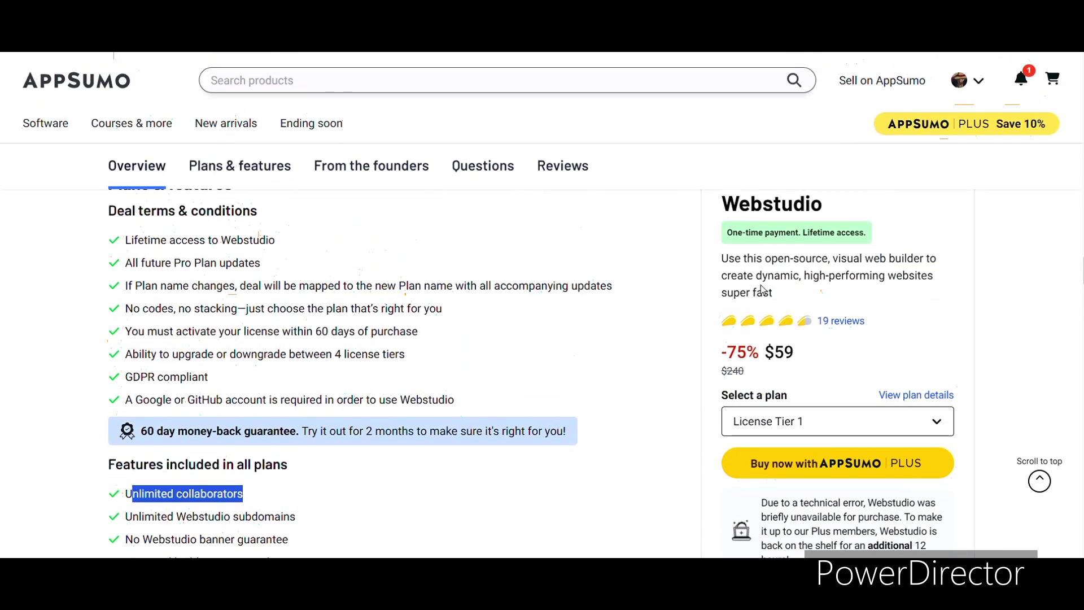
- Review the License Tier 1 card, highlighting its custom domains, pageviews, asset storage, form submissions, sites and pages, and site exports
{"action": "scroll", "coordinate": [411, 316], "scroll_direction": "down", "scroll_amount": 10}
{"action": "scroll", "coordinate": [414, 330], "scroll_direction": "down", "scroll_amount": 1}
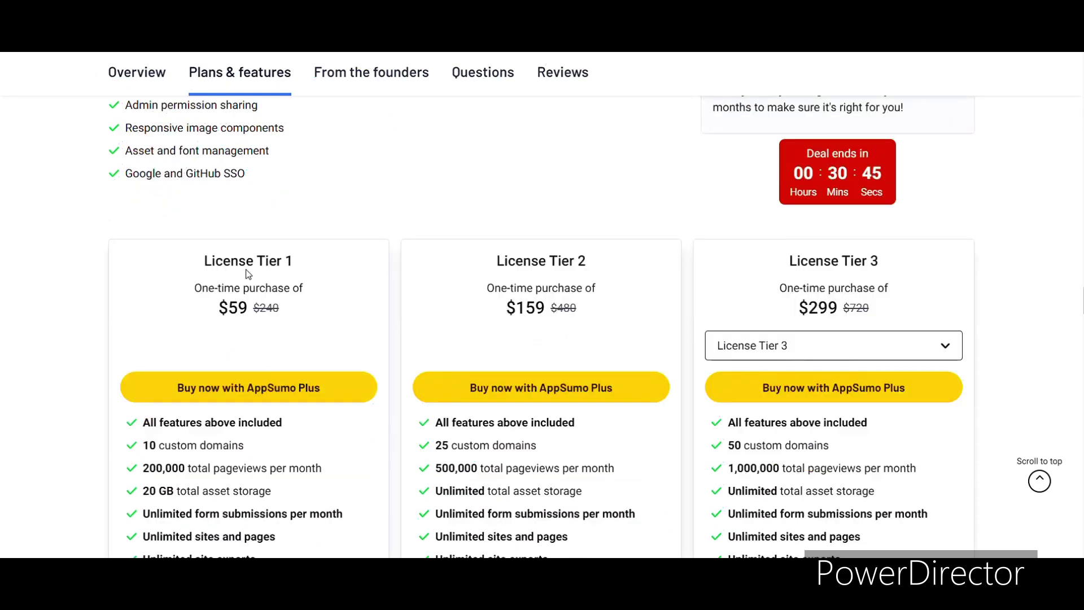
{"action": "scroll", "coordinate": [249, 275], "scroll_direction": "down", "scroll_amount": 1}
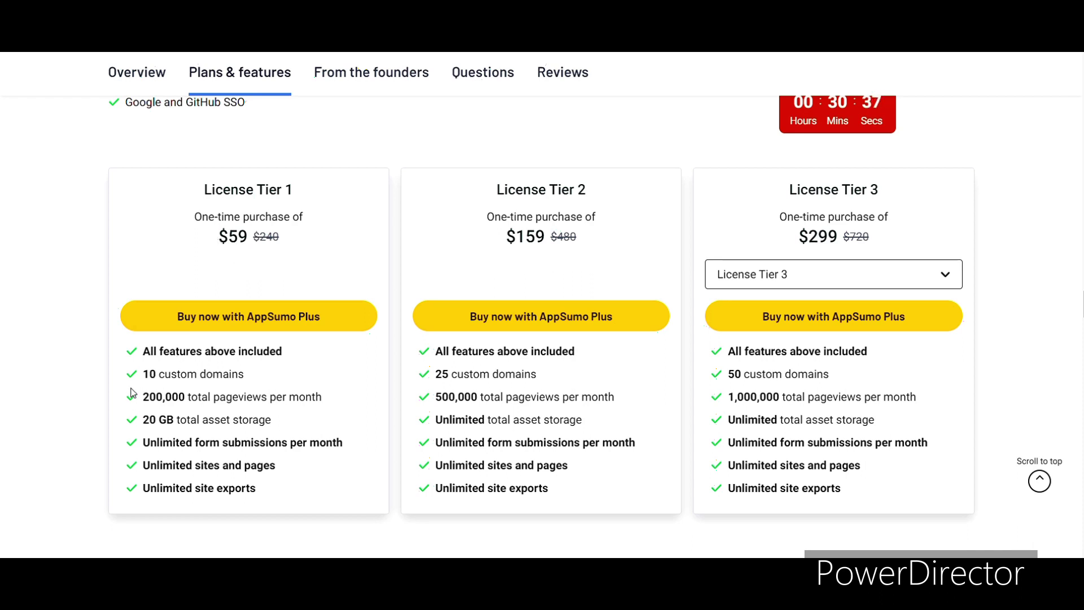
{"action": "double_click", "coordinate": [164, 396]}
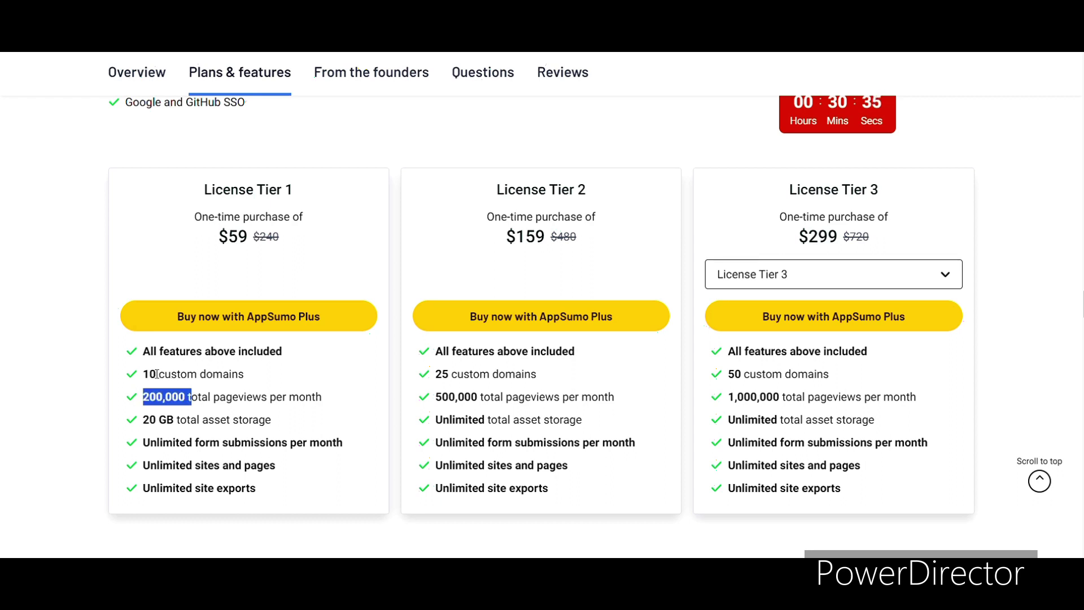
{"action": "left_click_drag", "start_coordinate": [156, 375], "coordinate": [267, 376]}
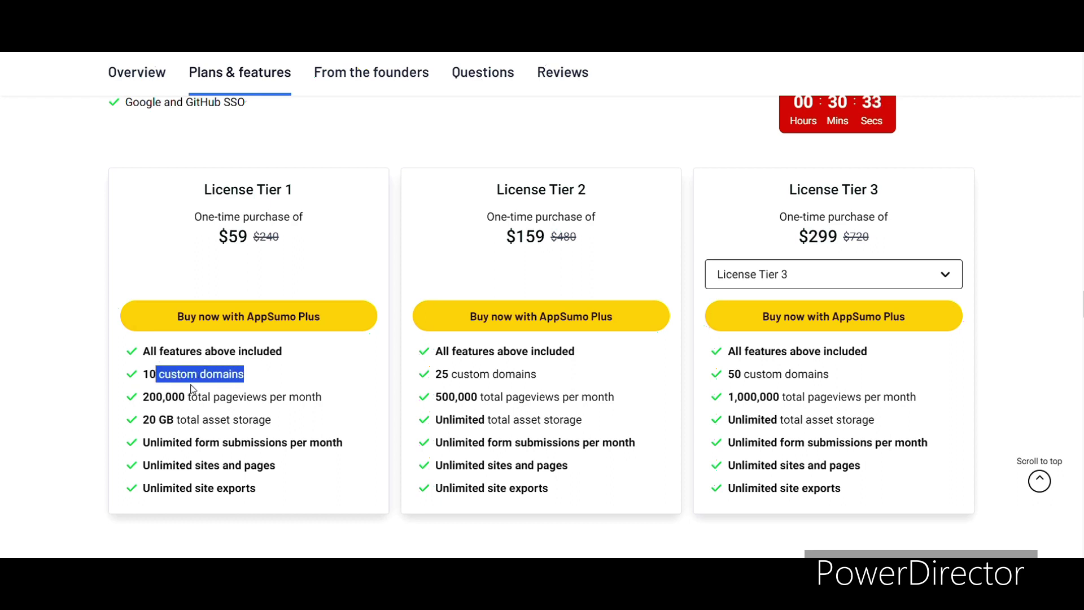
{"action": "left_click", "coordinate": [151, 397]}
{"action": "left_click_drag", "start_coordinate": [152, 397], "coordinate": [321, 397]}
{"action": "left_click_drag", "start_coordinate": [143, 420], "coordinate": [275, 422]}
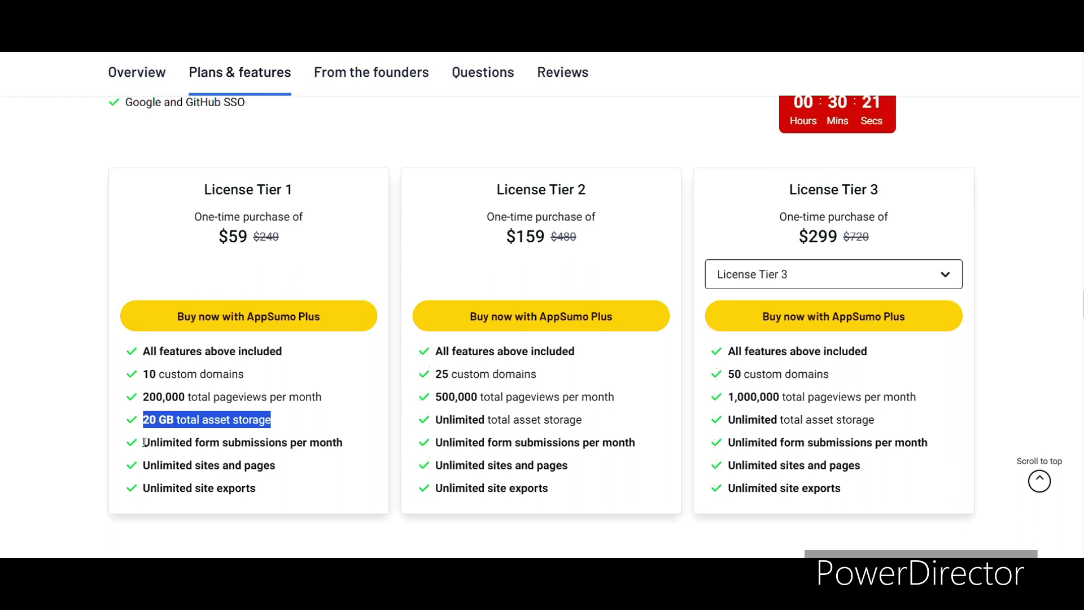
{"action": "left_click_drag", "start_coordinate": [149, 442], "coordinate": [337, 442]}
{"action": "left_click_drag", "start_coordinate": [157, 464], "coordinate": [266, 466]}
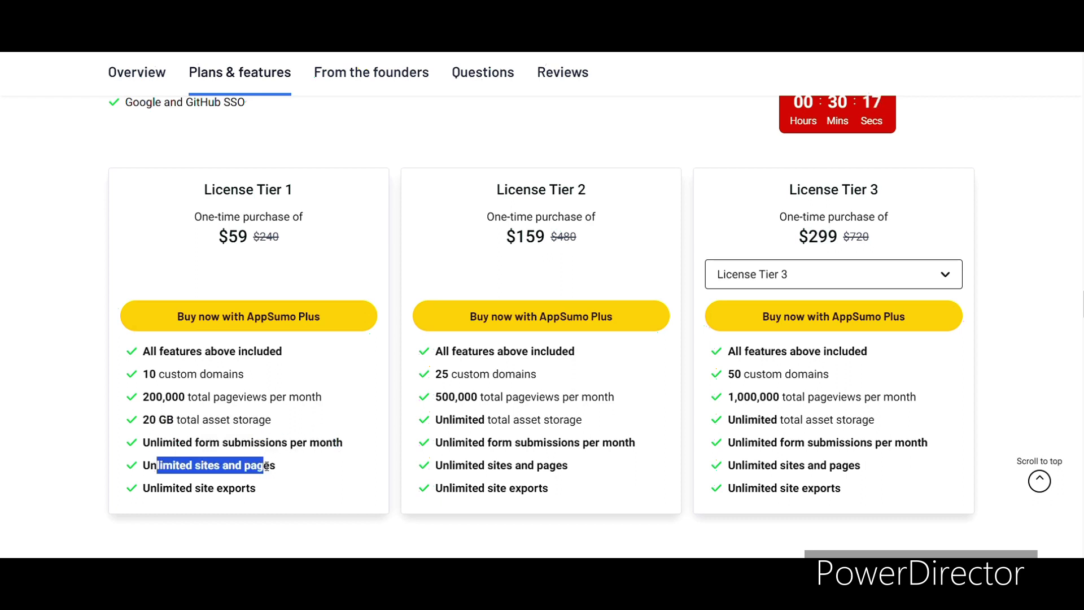
{"action": "left_click_drag", "start_coordinate": [151, 489], "coordinate": [272, 496]}
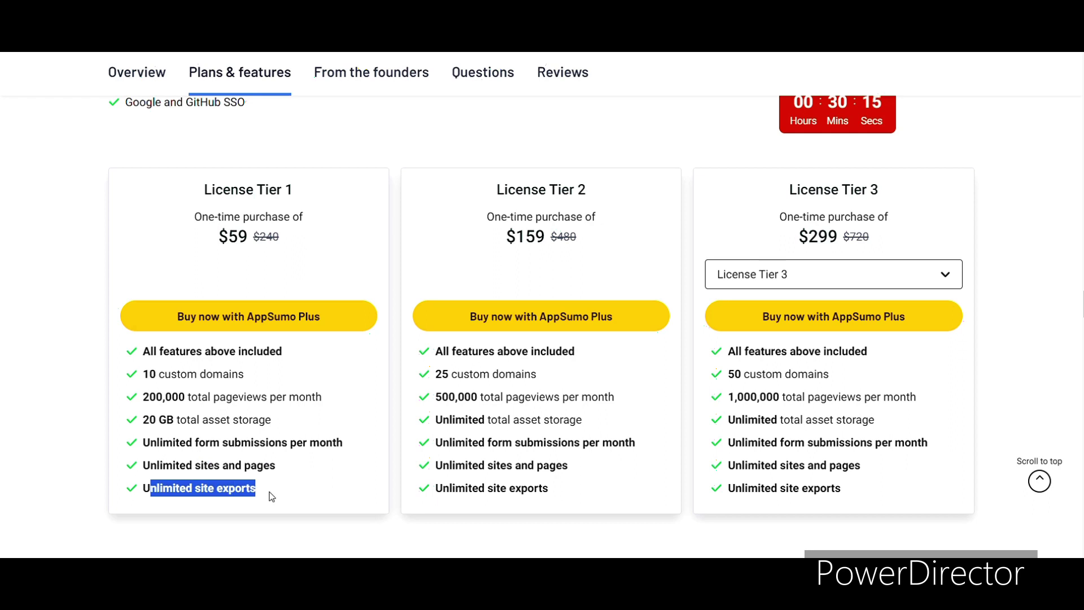
- Compare the custom domain allowances of License Tier 2 and Tier 3 by highlighting them, and check the third card's tier choices
{"action": "left_click", "coordinate": [527, 103]}
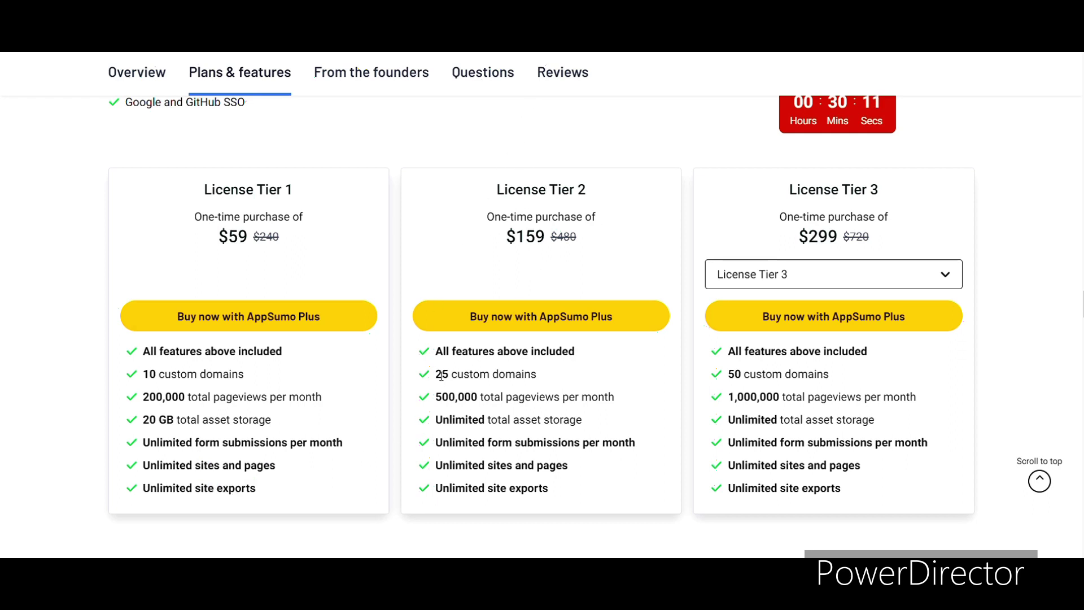
{"action": "left_click_drag", "start_coordinate": [441, 375], "coordinate": [537, 376]}
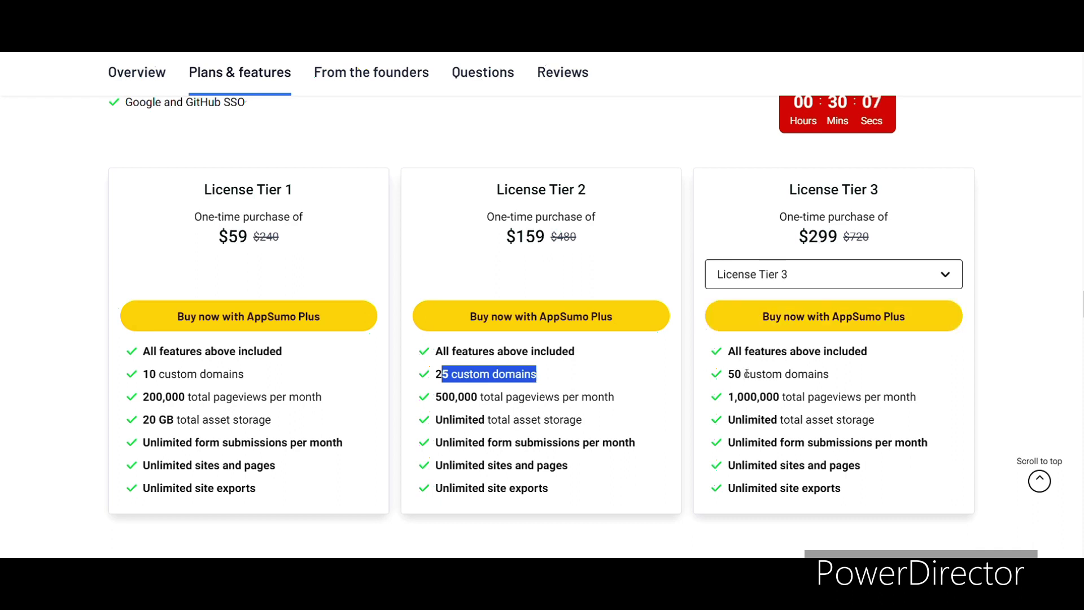
{"action": "left_click_drag", "start_coordinate": [732, 380], "coordinate": [853, 384]}
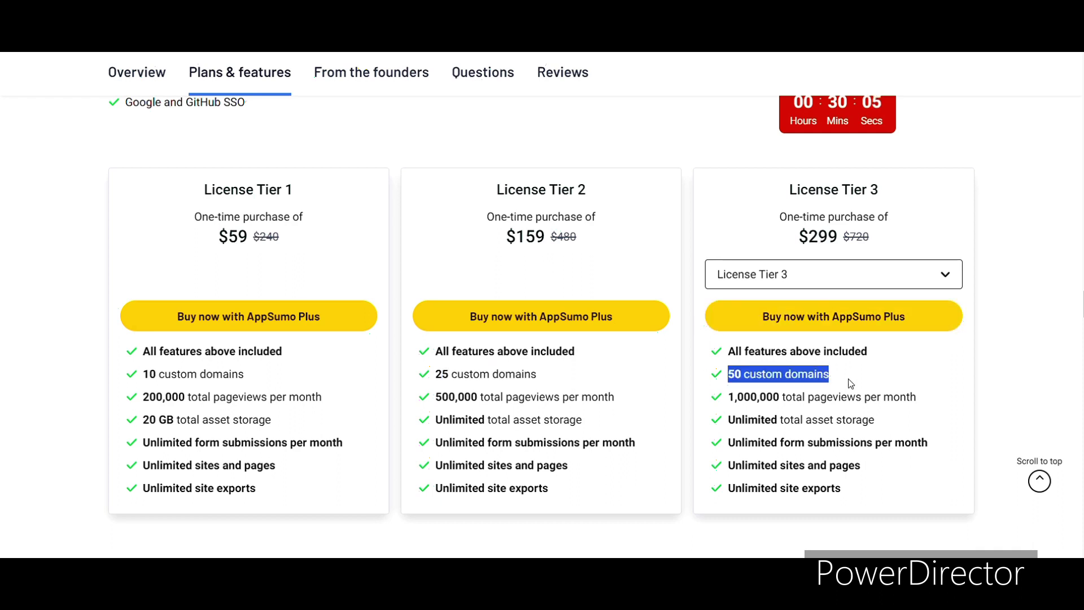
{"action": "left_click", "coordinate": [823, 281]}
{"action": "left_click", "coordinate": [754, 339]}
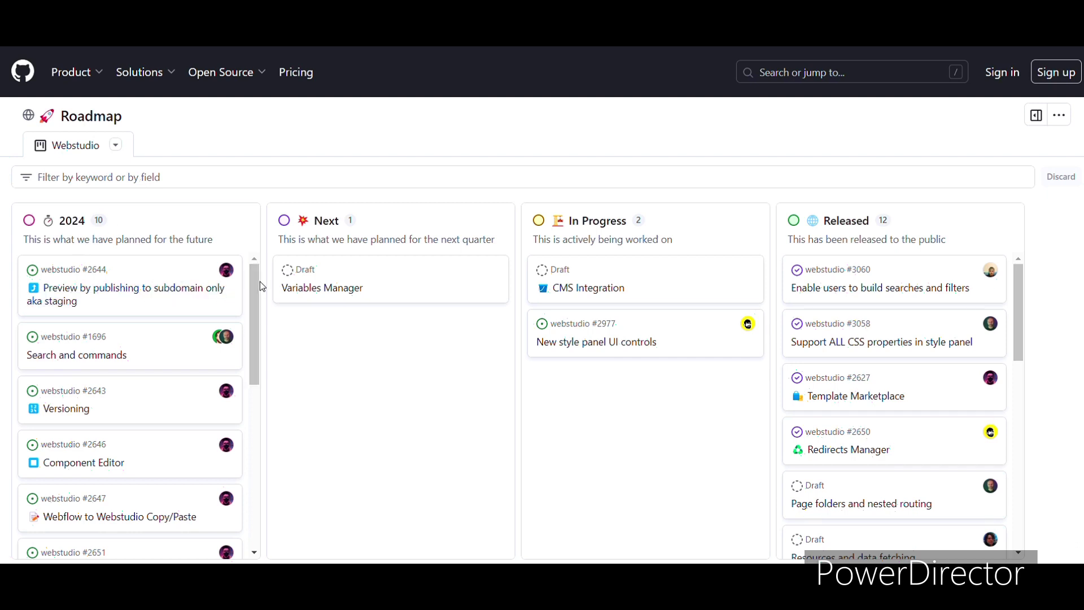
- Read through the planned 2024 and Released items on Webstudio's GitHub roadmap board
{"action": "left_click_drag", "start_coordinate": [259, 282], "coordinate": [243, 431]}
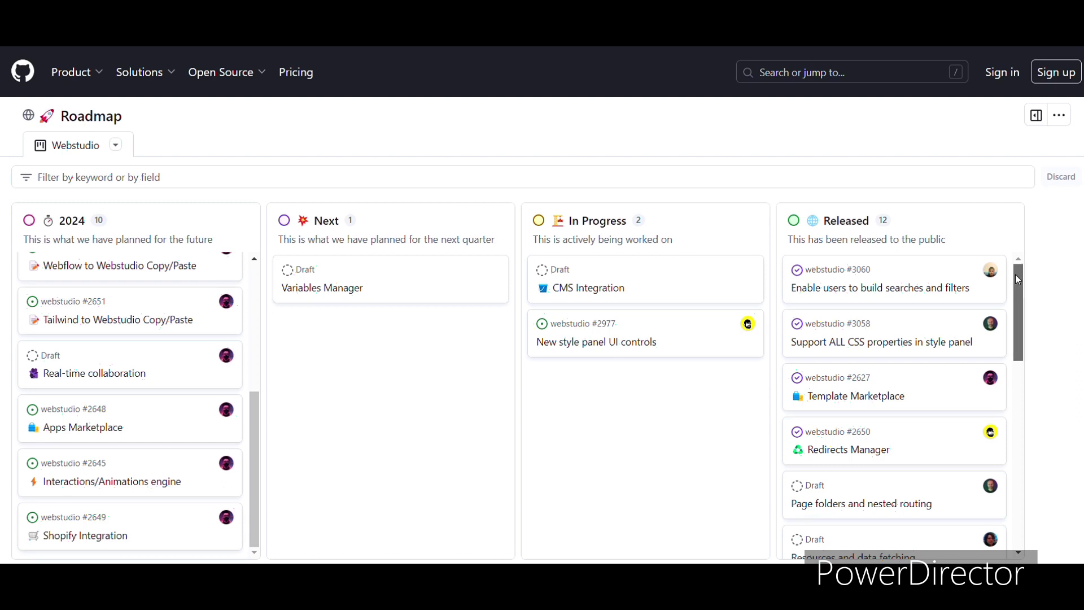
{"action": "left_click_drag", "start_coordinate": [1015, 276], "coordinate": [992, 459]}
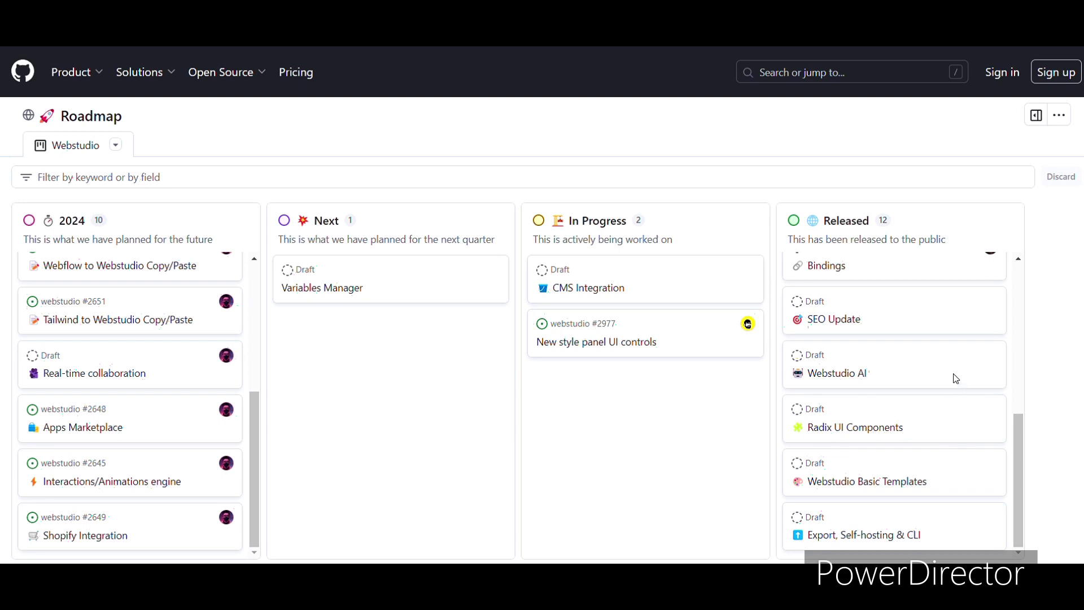
{"action": "scroll", "coordinate": [955, 375], "scroll_direction": "up", "scroll_amount": 6}
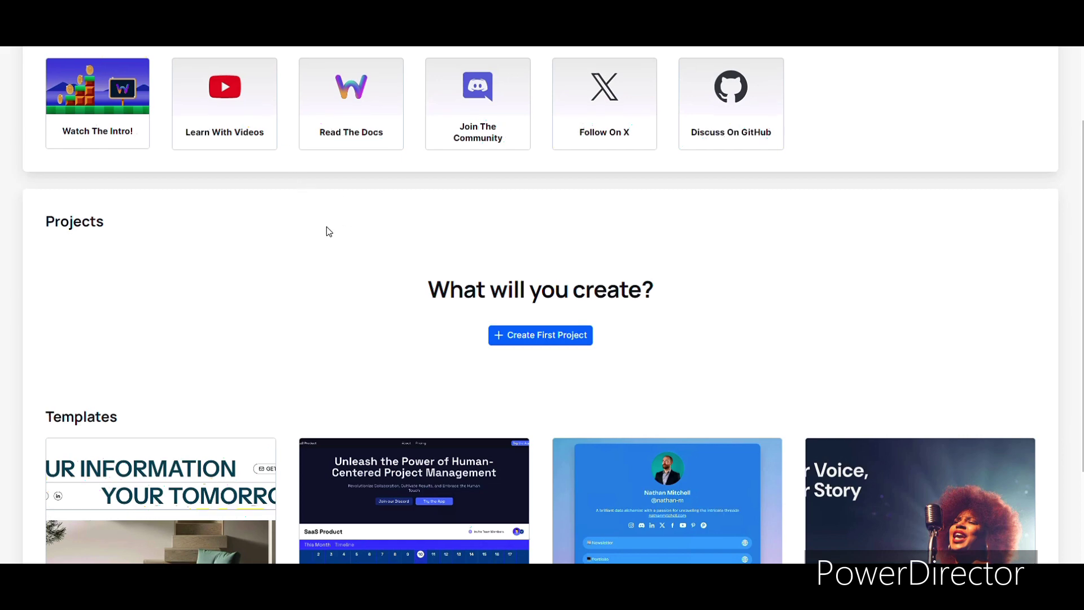
- Look over the Resources and Projects sections of the Webstudio dashboard
{"action": "scroll", "coordinate": [326, 227], "scroll_direction": "up", "scroll_amount": 1}
{"action": "scroll", "coordinate": [327, 227], "scroll_direction": "down", "scroll_amount": 1}
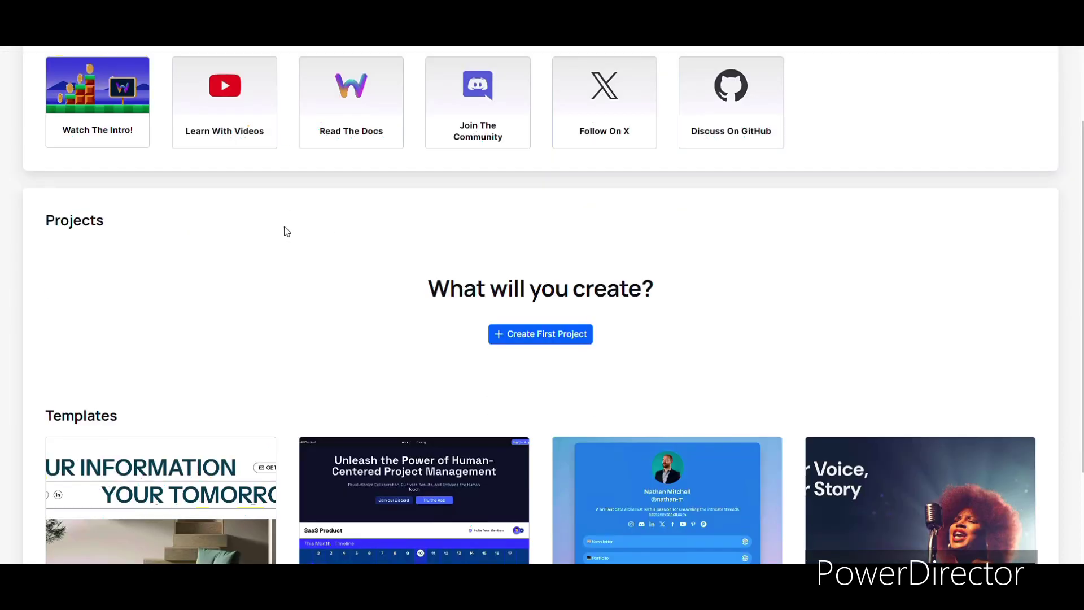
{"action": "scroll", "coordinate": [286, 237], "scroll_direction": "up", "scroll_amount": 2}
{"action": "scroll", "coordinate": [288, 265], "scroll_direction": "down", "scroll_amount": 1}
{"action": "scroll", "coordinate": [293, 278], "scroll_direction": "up", "scroll_amount": 1}
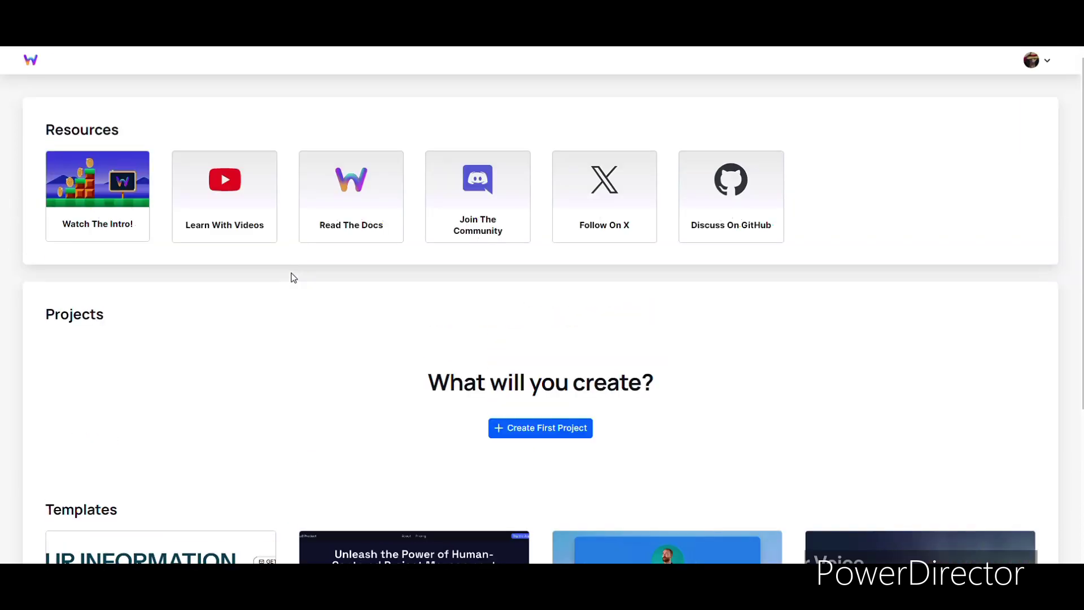
{"action": "scroll", "coordinate": [293, 278], "scroll_direction": "down", "scroll_amount": 2}
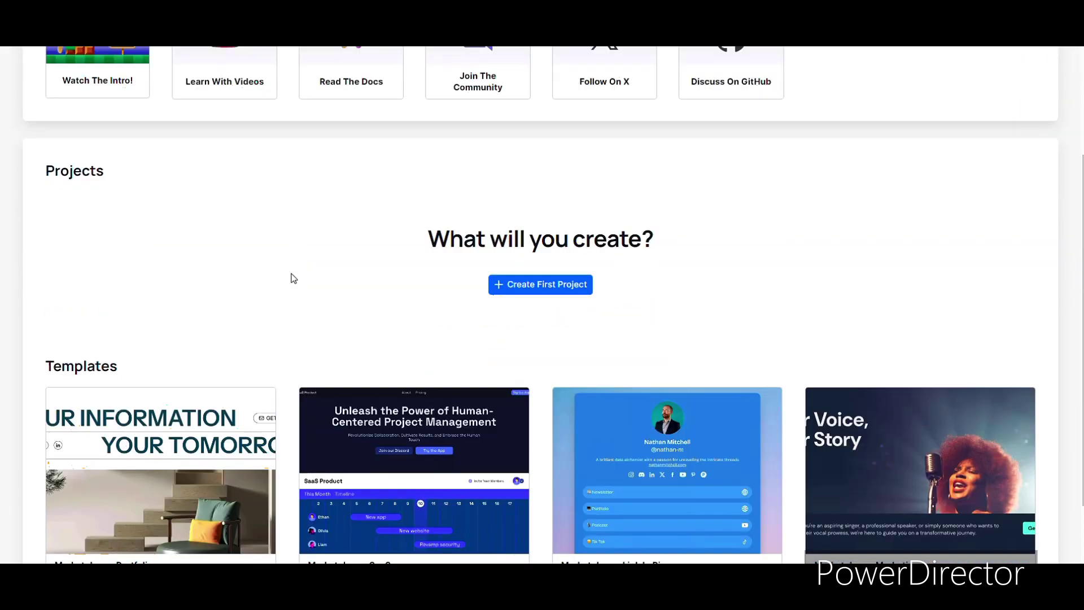
{"action": "scroll", "coordinate": [291, 279], "scroll_direction": "up", "scroll_amount": 1}
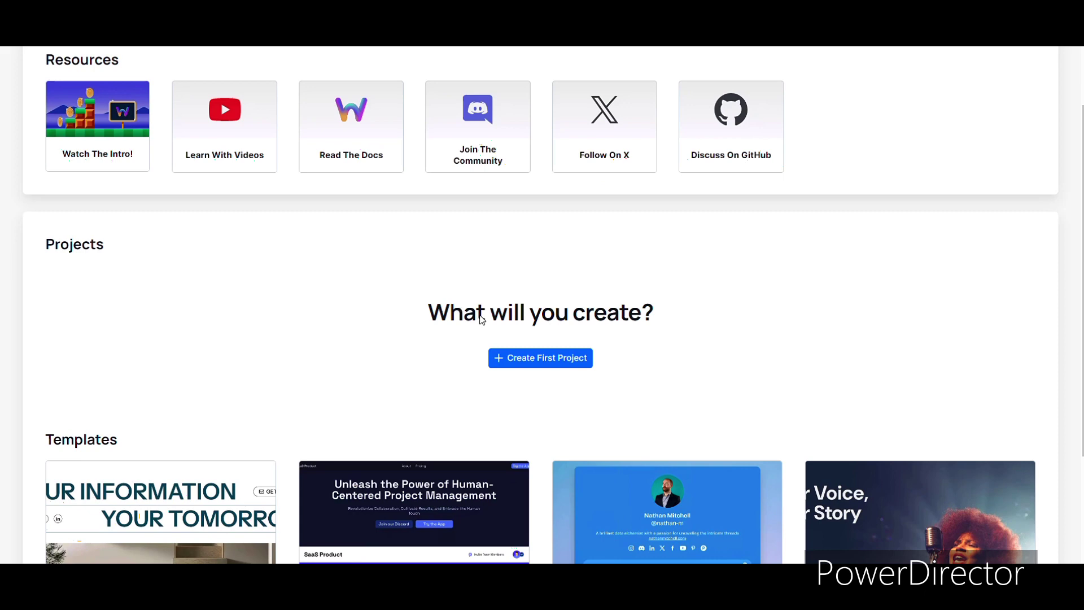
- Examine the Marketplace templates on the dashboard and the resource links up to Discuss On GitHub
{"action": "scroll", "coordinate": [481, 319], "scroll_direction": "down", "scroll_amount": 1}
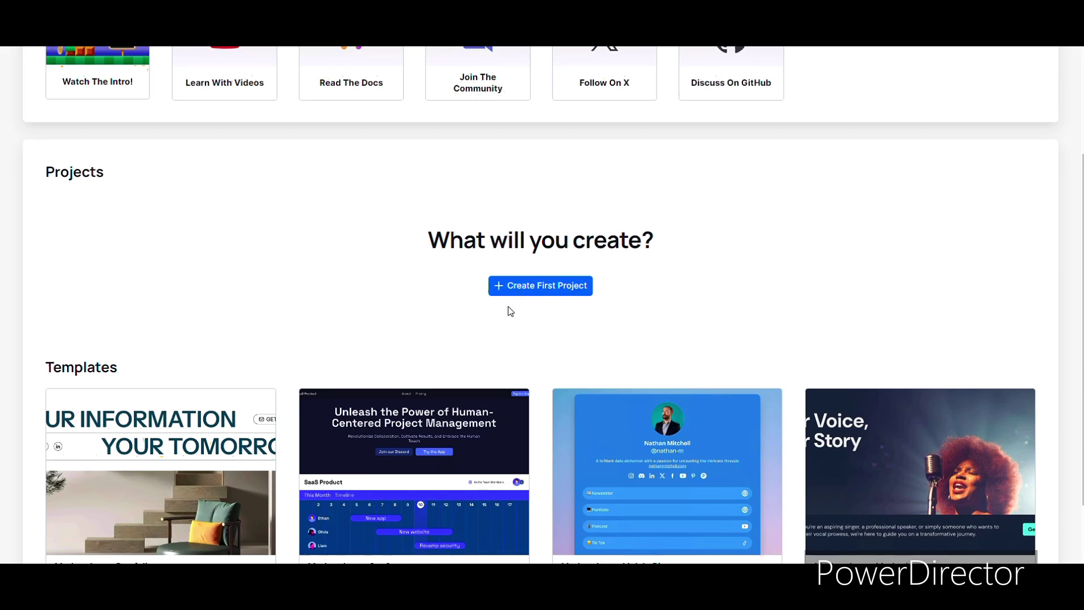
{"action": "scroll", "coordinate": [508, 309], "scroll_direction": "down", "scroll_amount": 1}
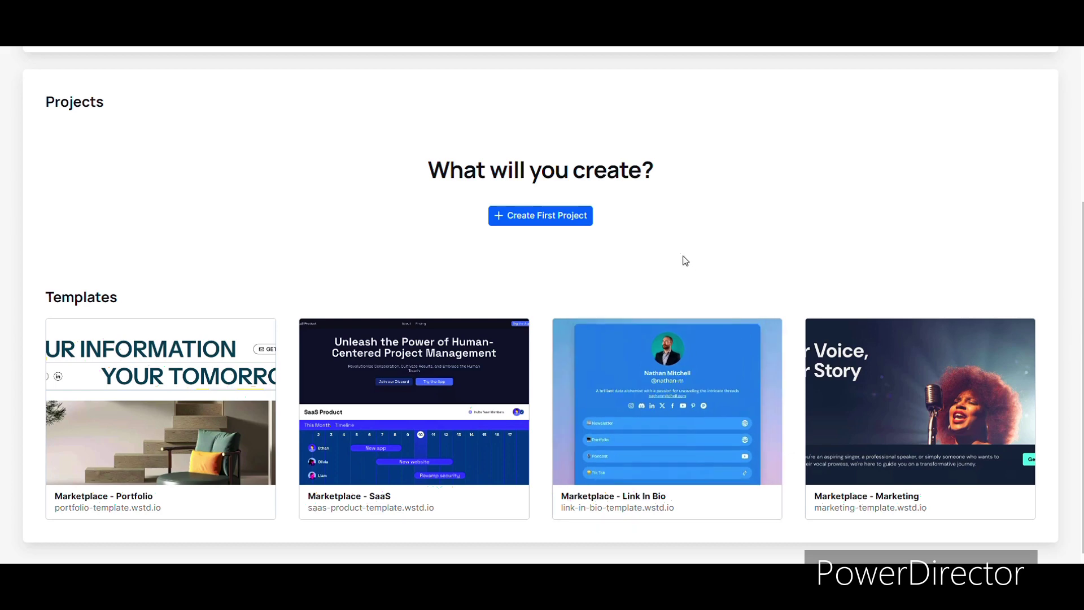
{"action": "scroll", "coordinate": [684, 259], "scroll_direction": "up", "scroll_amount": 3}
{"action": "scroll", "coordinate": [654, 359], "scroll_direction": "down", "scroll_amount": 3}
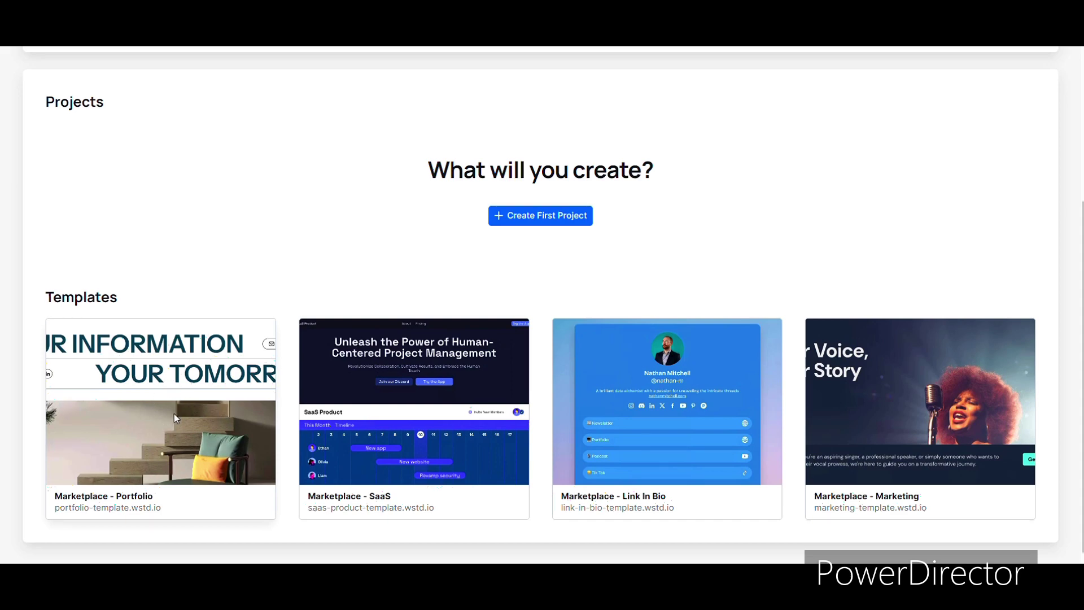
{"action": "scroll", "coordinate": [174, 414], "scroll_direction": "up", "scroll_amount": 3}
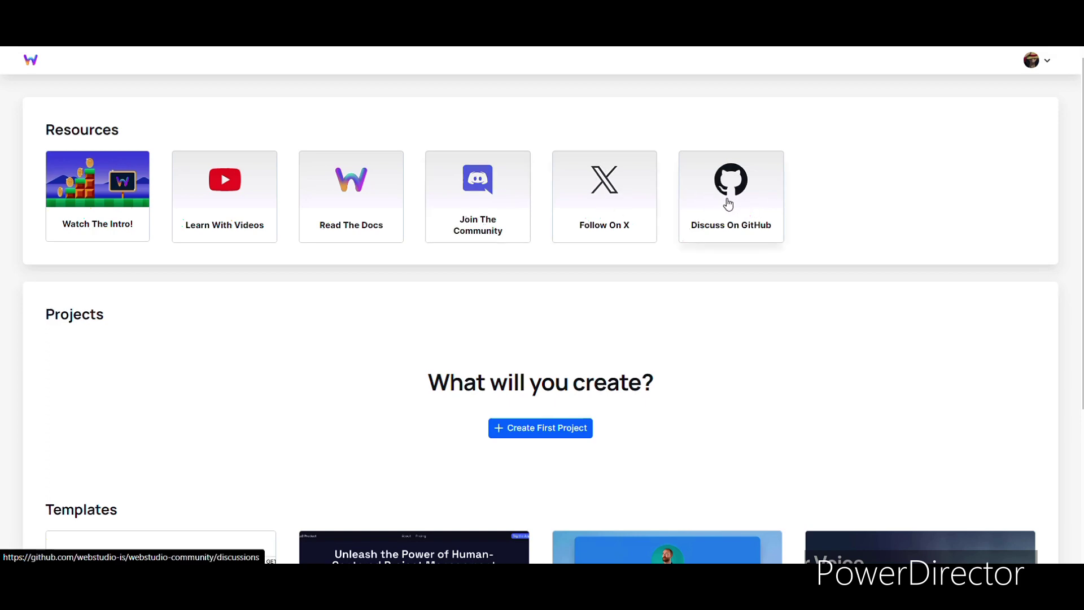
- Clone the Portfolio template into a project, keeping the title "Marketplace - Portfolio"
{"action": "scroll", "coordinate": [729, 202], "scroll_direction": "down", "scroll_amount": 3}
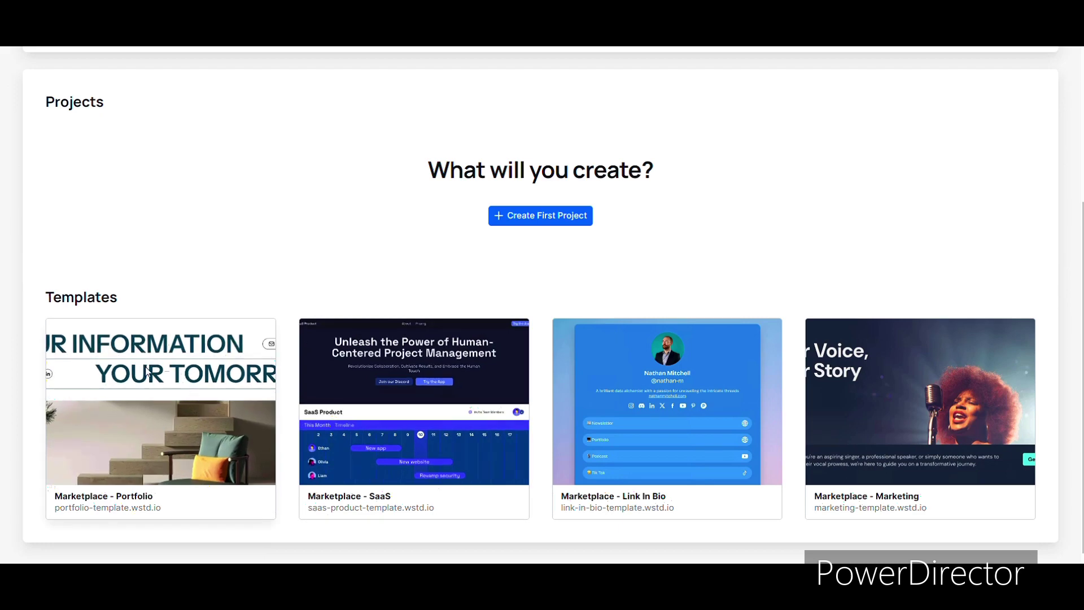
{"action": "left_click", "coordinate": [119, 432]}
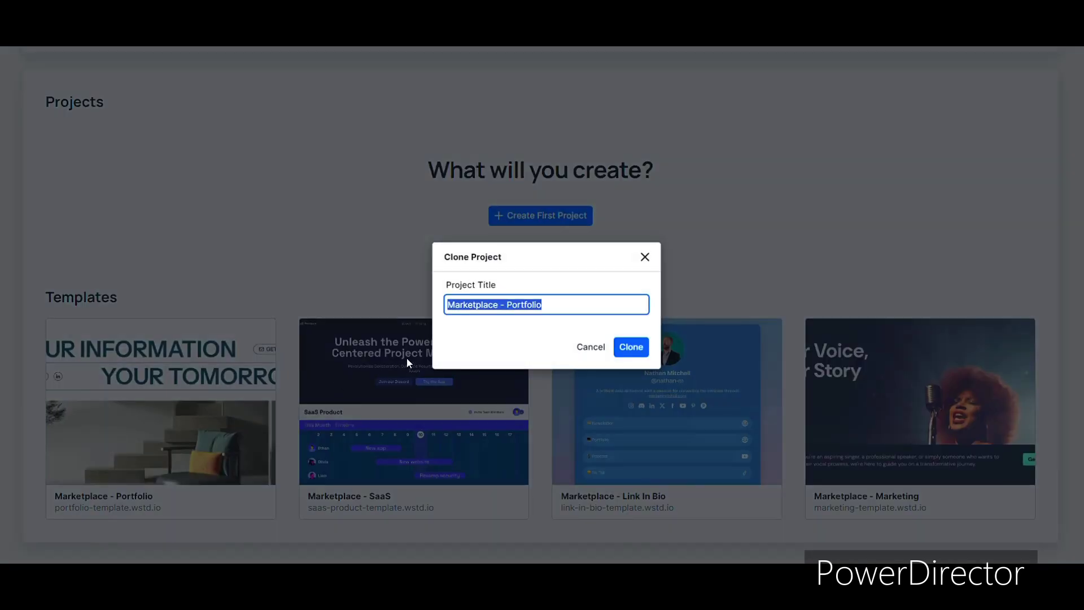
{"action": "left_click", "coordinate": [635, 351]}
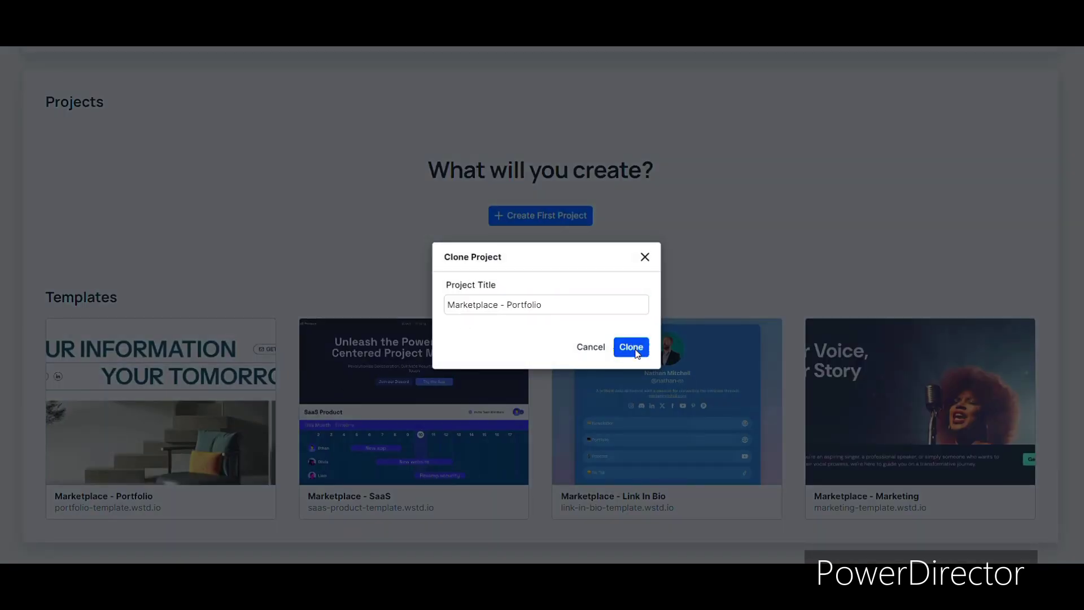
{"action": "left_click", "coordinate": [635, 349]}
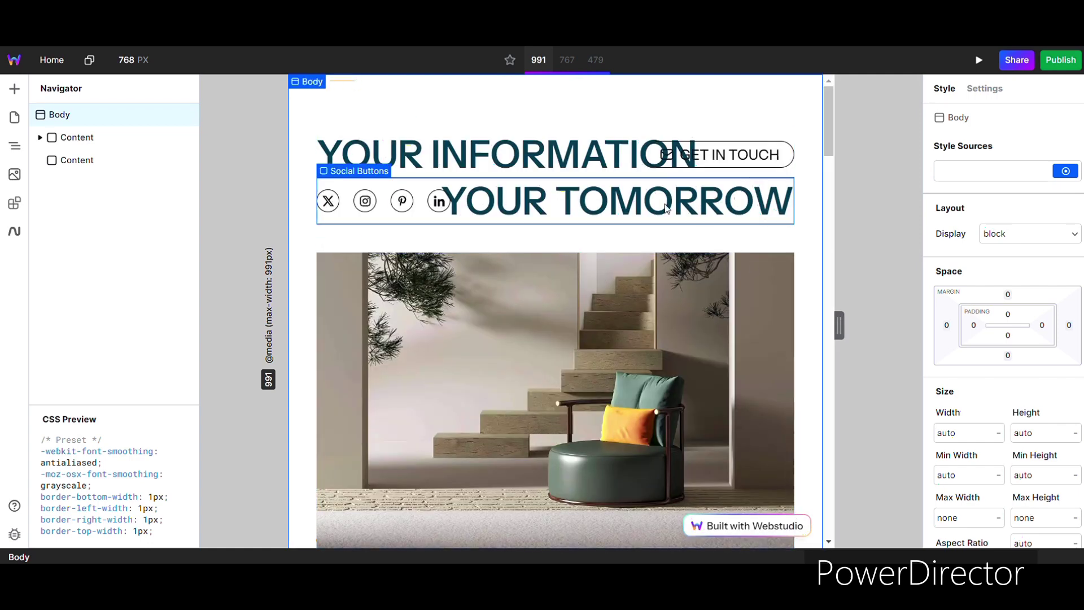
- Look through the cloned portfolio page on the canvas from its header to the footer and back
{"action": "scroll", "coordinate": [683, 246], "scroll_direction": "down", "scroll_amount": 10}
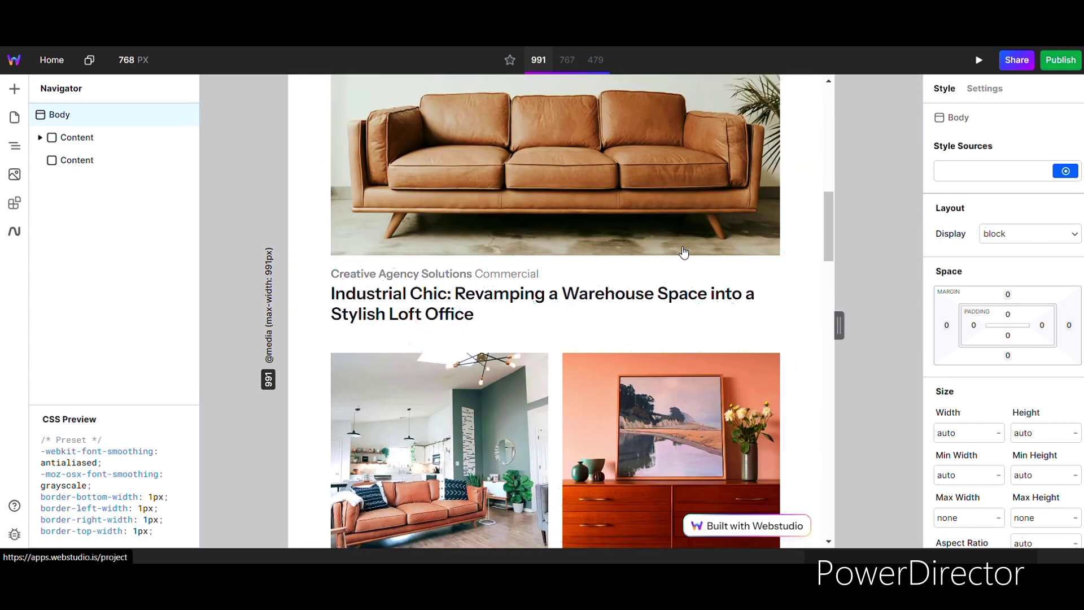
{"action": "scroll", "coordinate": [684, 252], "scroll_direction": "down", "scroll_amount": 15}
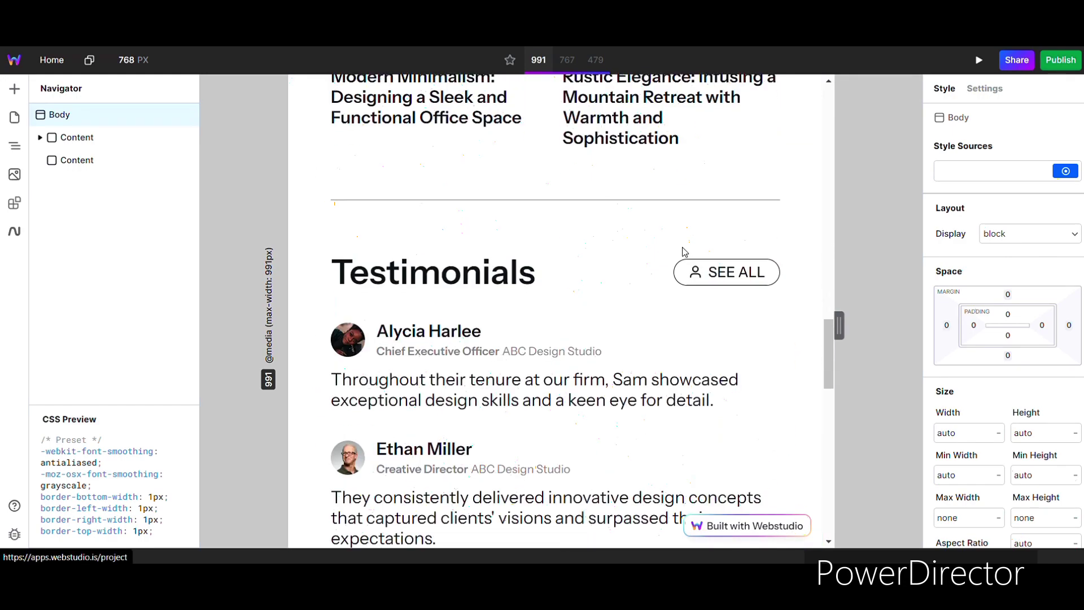
{"action": "scroll", "coordinate": [684, 251], "scroll_direction": "down", "scroll_amount": 15}
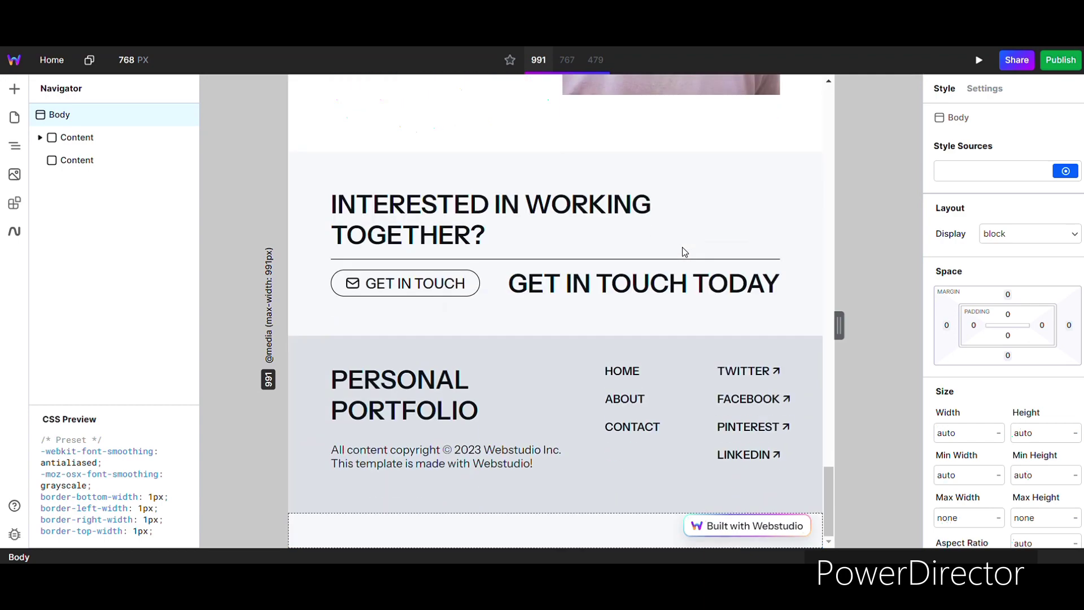
{"action": "scroll", "coordinate": [685, 252], "scroll_direction": "up", "scroll_amount": 15}
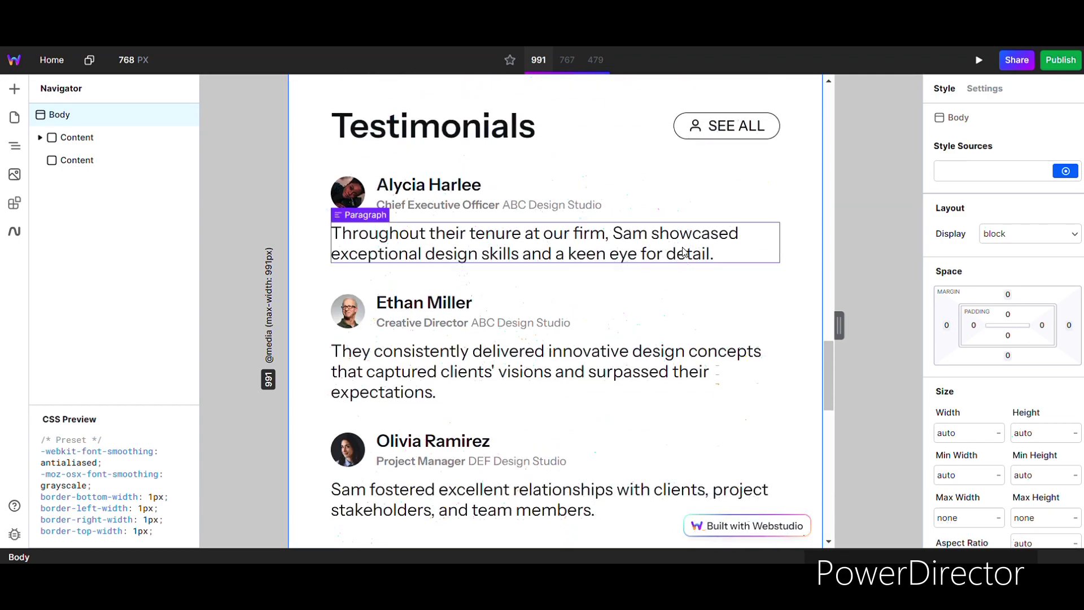
{"action": "scroll", "coordinate": [684, 251], "scroll_direction": "up", "scroll_amount": 15}
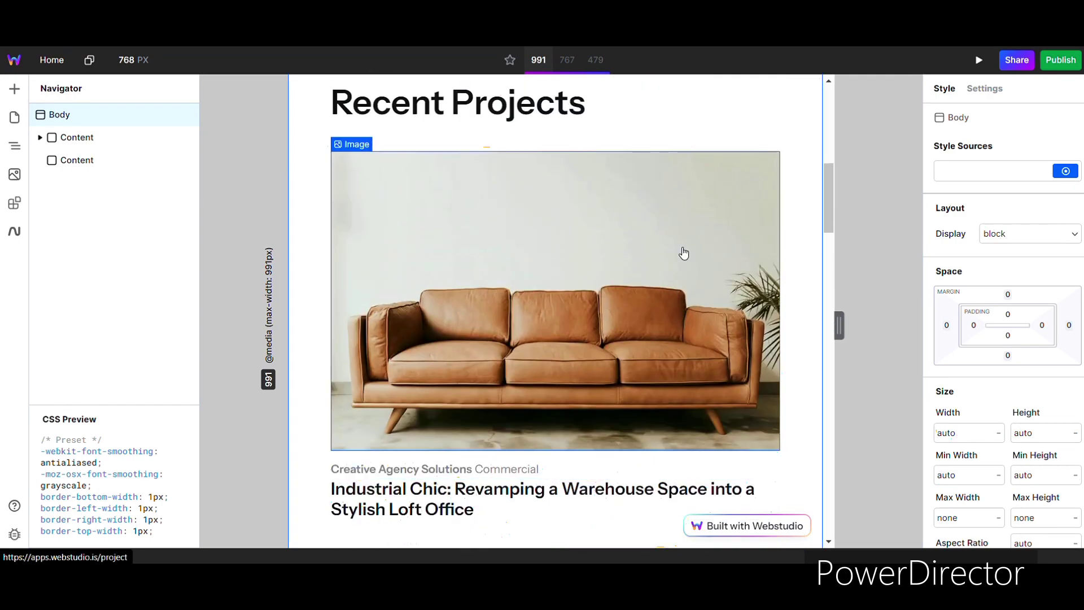
{"action": "scroll", "coordinate": [684, 253], "scroll_direction": "up", "scroll_amount": 5}
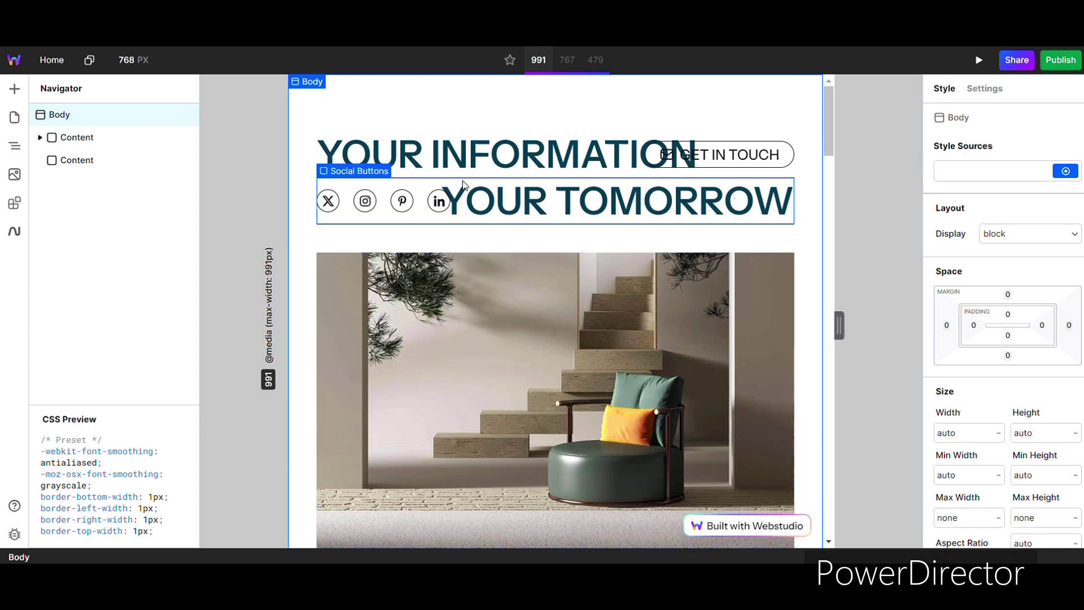
- Browse the component library and add a Button component inside the Get In Touch Button container of the hero section
{"action": "left_click", "coordinate": [469, 154]}
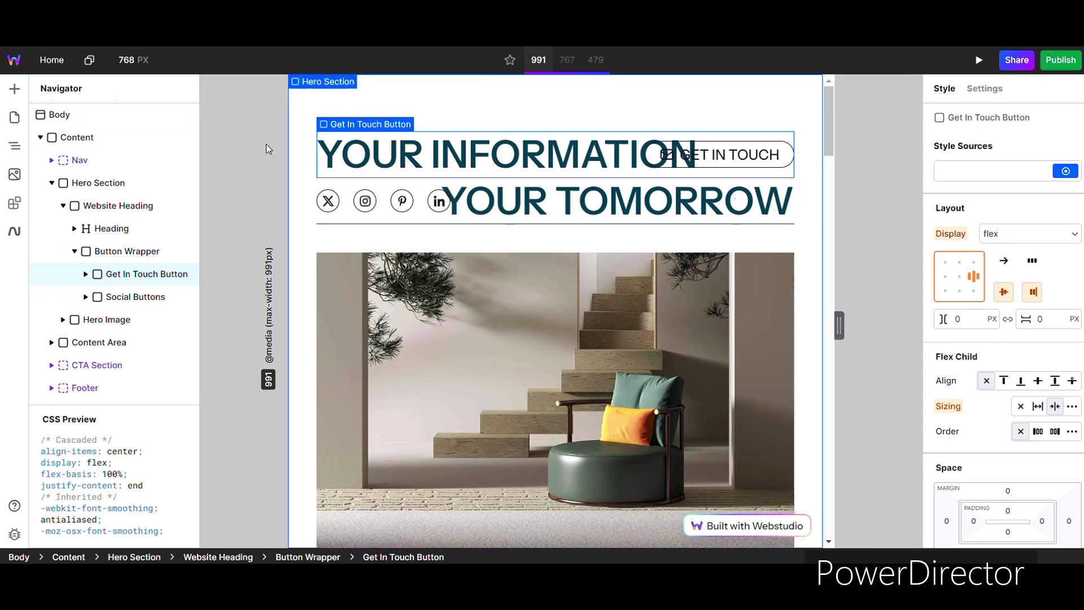
{"action": "left_click", "coordinate": [4, 93]}
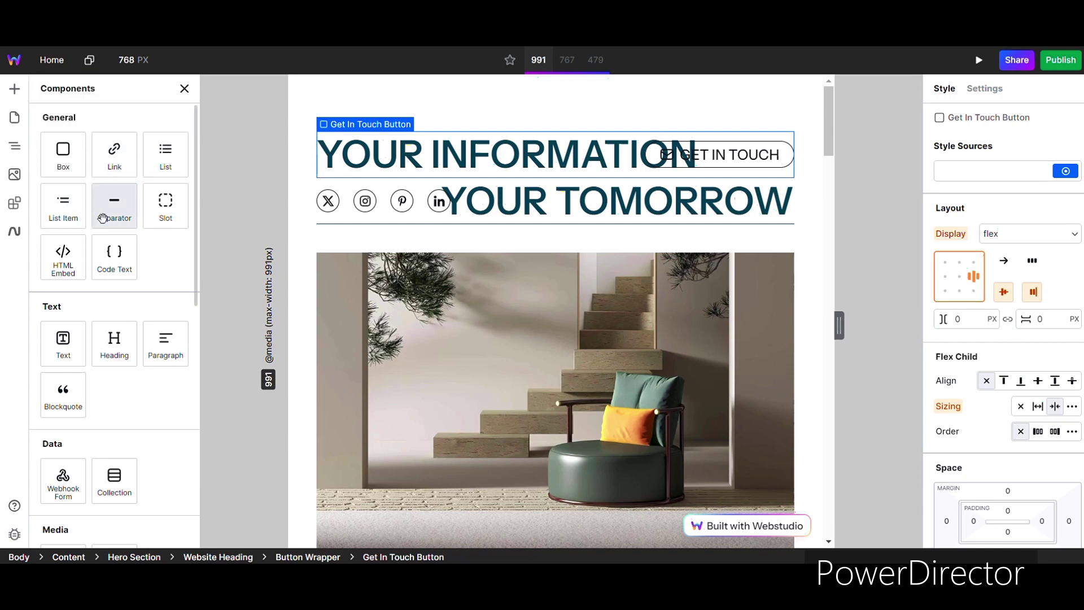
{"action": "scroll", "coordinate": [98, 268], "scroll_direction": "down", "scroll_amount": 2}
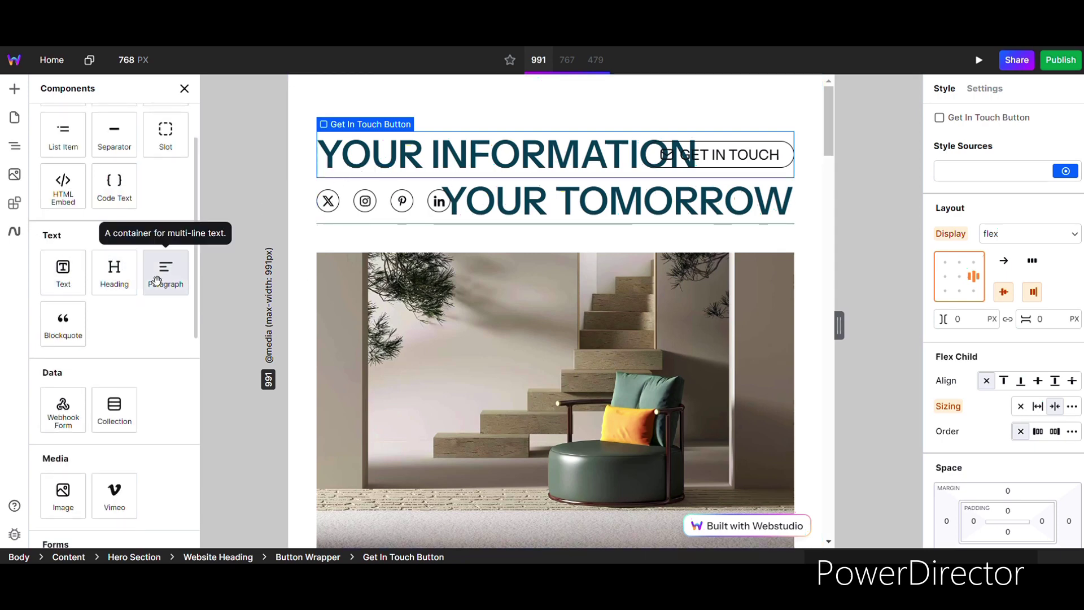
{"action": "scroll", "coordinate": [105, 325], "scroll_direction": "down", "scroll_amount": 5}
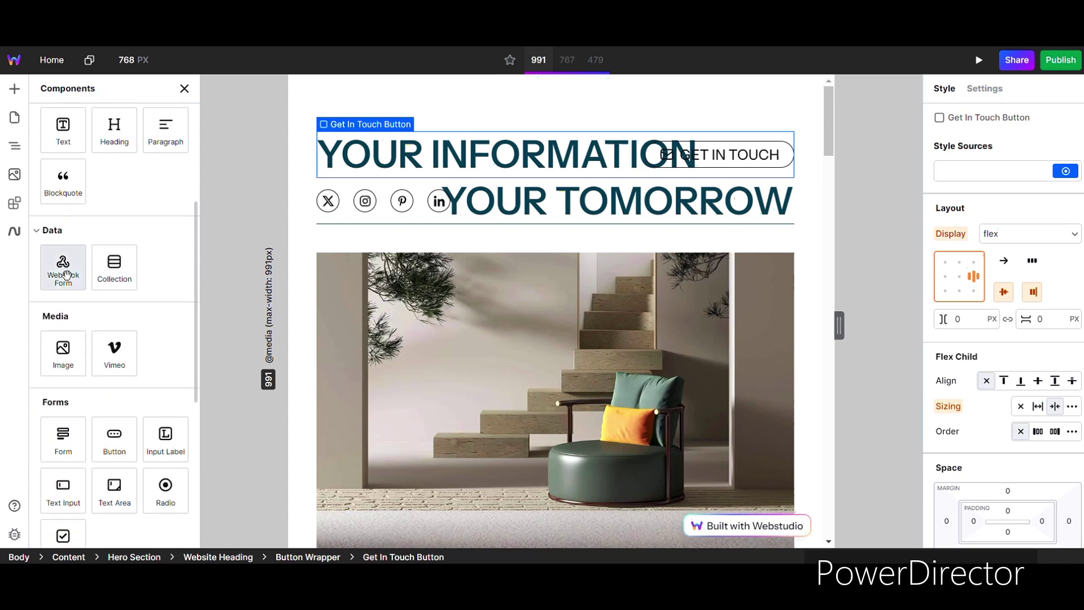
{"action": "scroll", "coordinate": [63, 348], "scroll_direction": "down", "scroll_amount": 1}
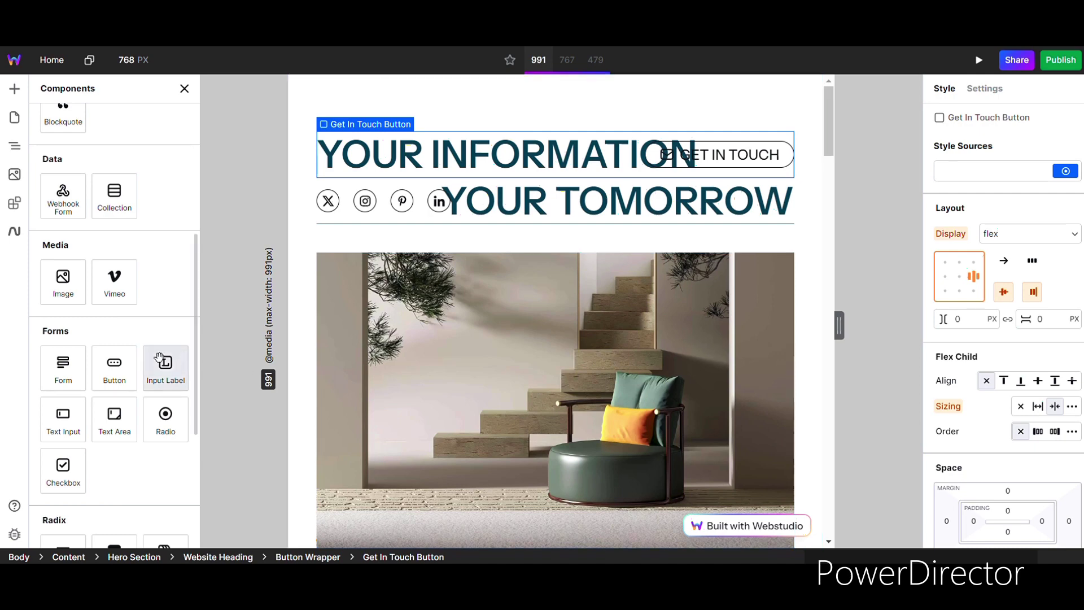
{"action": "scroll", "coordinate": [102, 371], "scroll_direction": "down", "scroll_amount": 2}
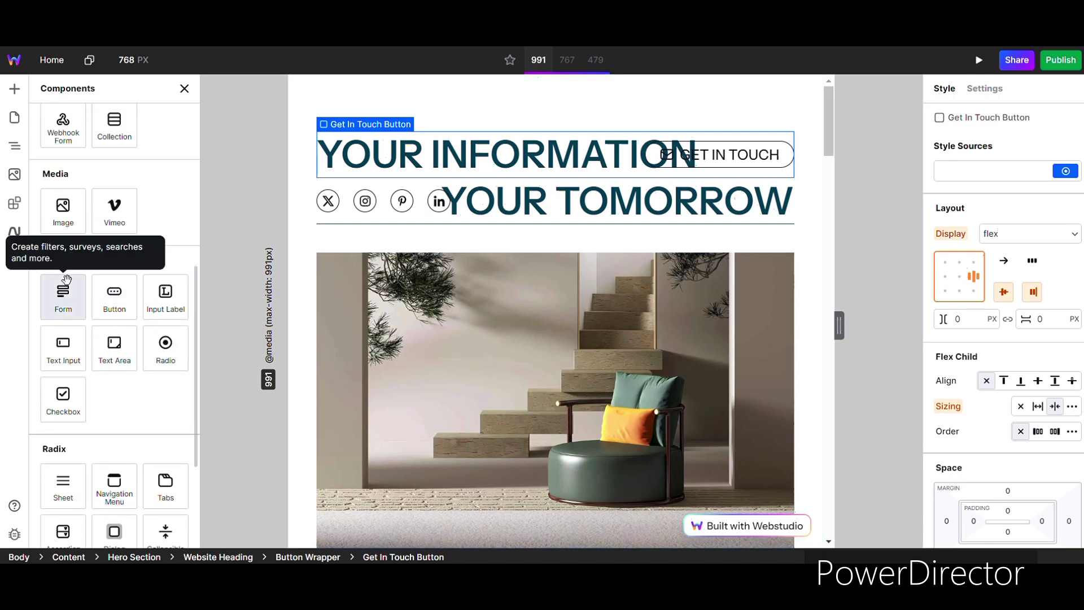
{"action": "scroll", "coordinate": [68, 326], "scroll_direction": "down", "scroll_amount": 2}
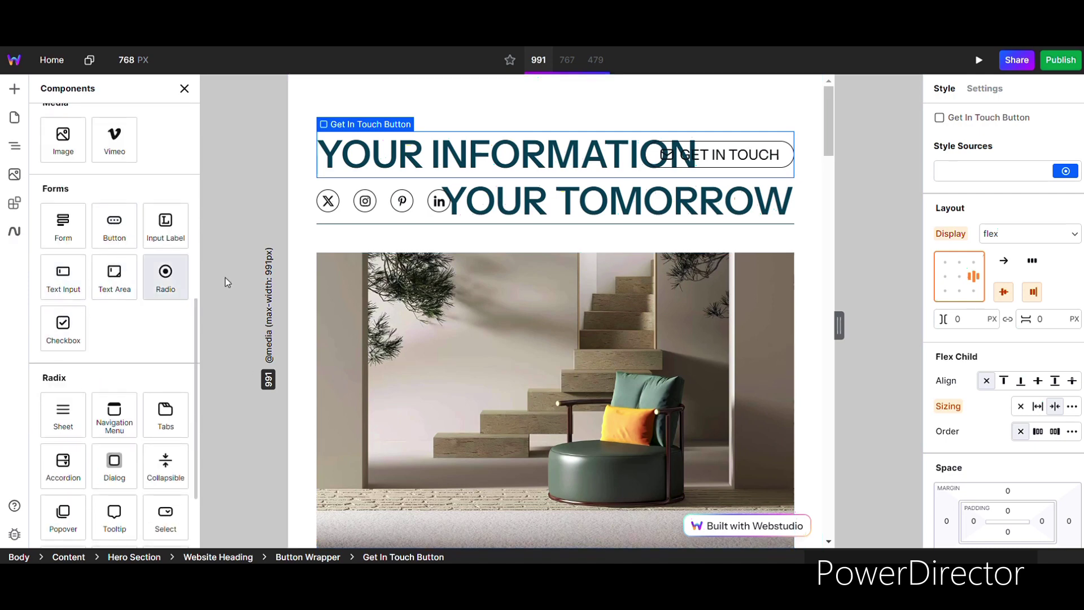
{"action": "scroll", "coordinate": [531, 276], "scroll_direction": "down", "scroll_amount": 3}
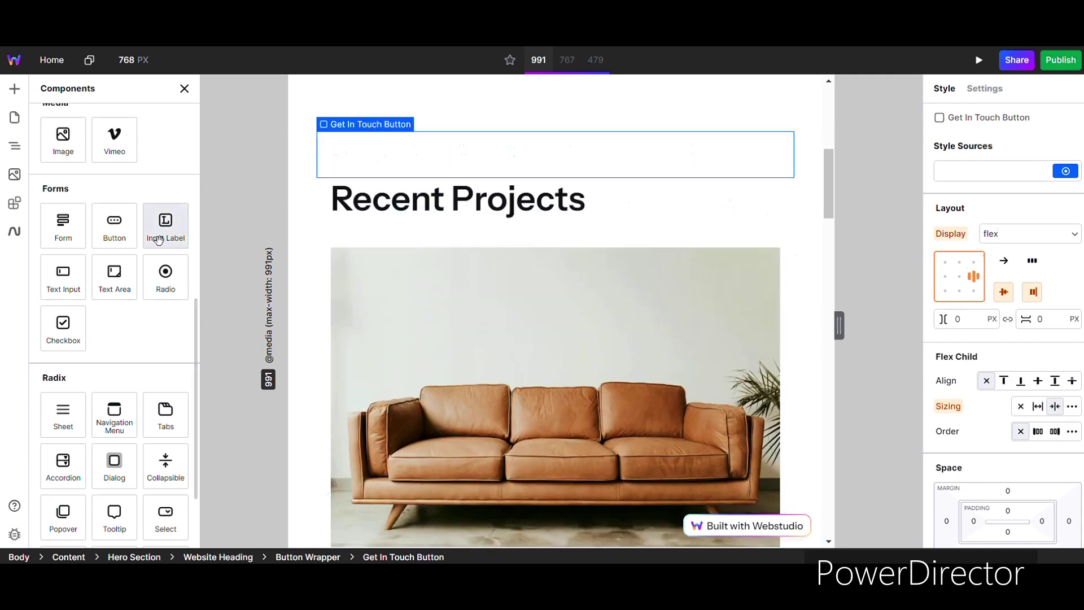
{"action": "left_click", "coordinate": [115, 229]}
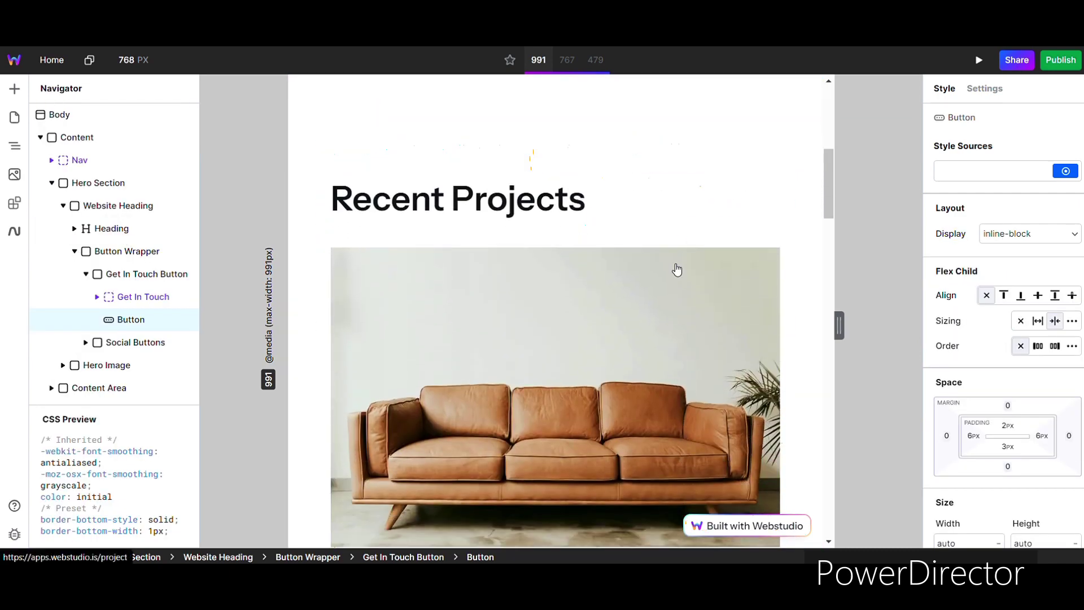
{"action": "left_click", "coordinate": [689, 156]}
{"action": "scroll", "coordinate": [651, 181], "scroll_direction": "up", "scroll_amount": 2}
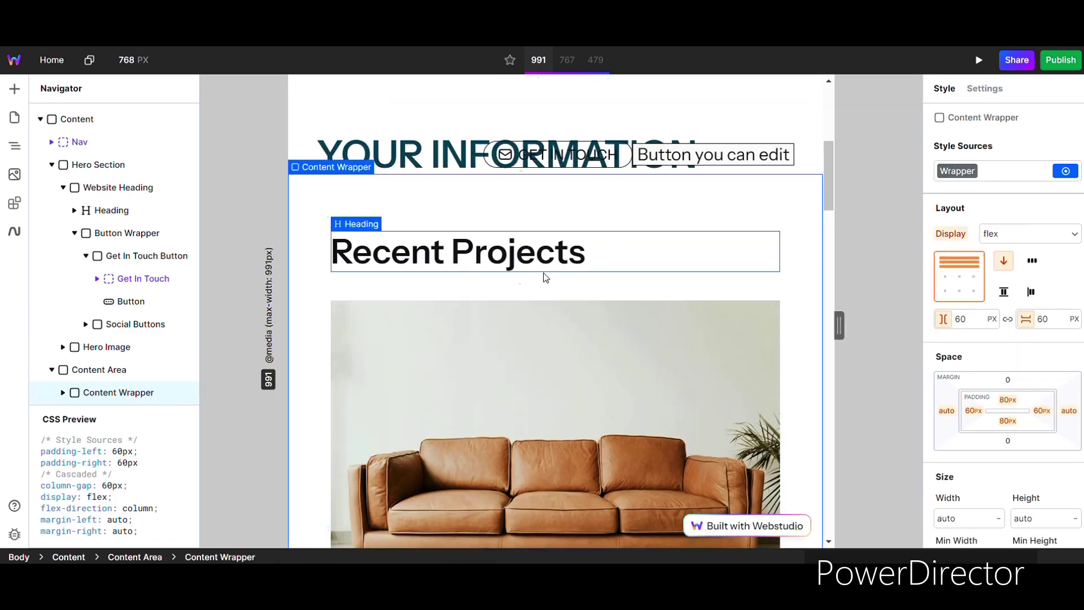
- Look through the component library from the General group to the Radix group, and bring up the list of site pages
{"action": "left_click", "coordinate": [14, 89]}
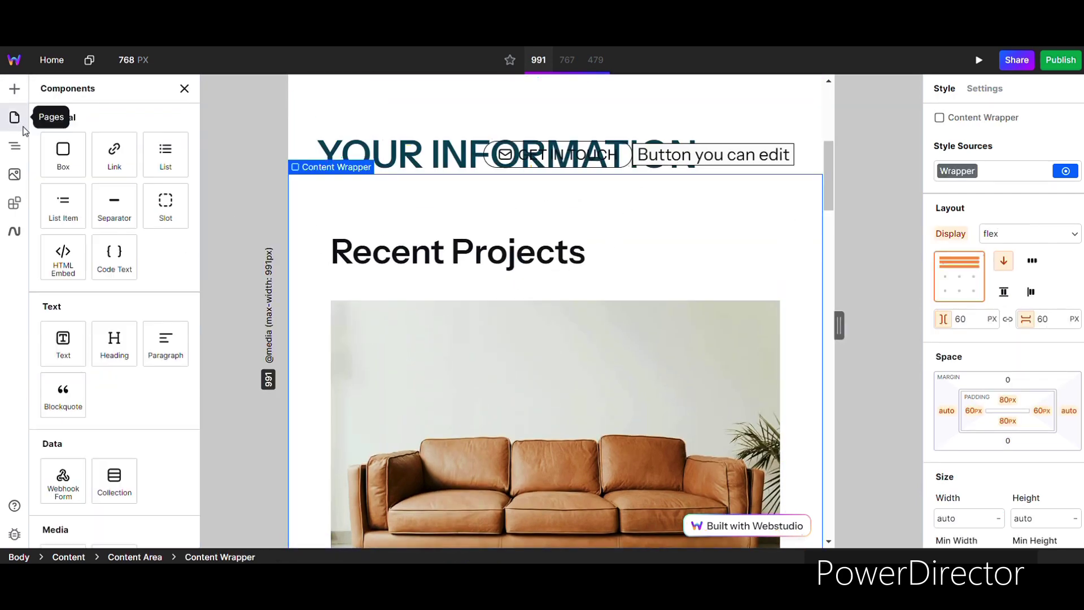
{"action": "scroll", "coordinate": [109, 363], "scroll_direction": "down", "scroll_amount": 5}
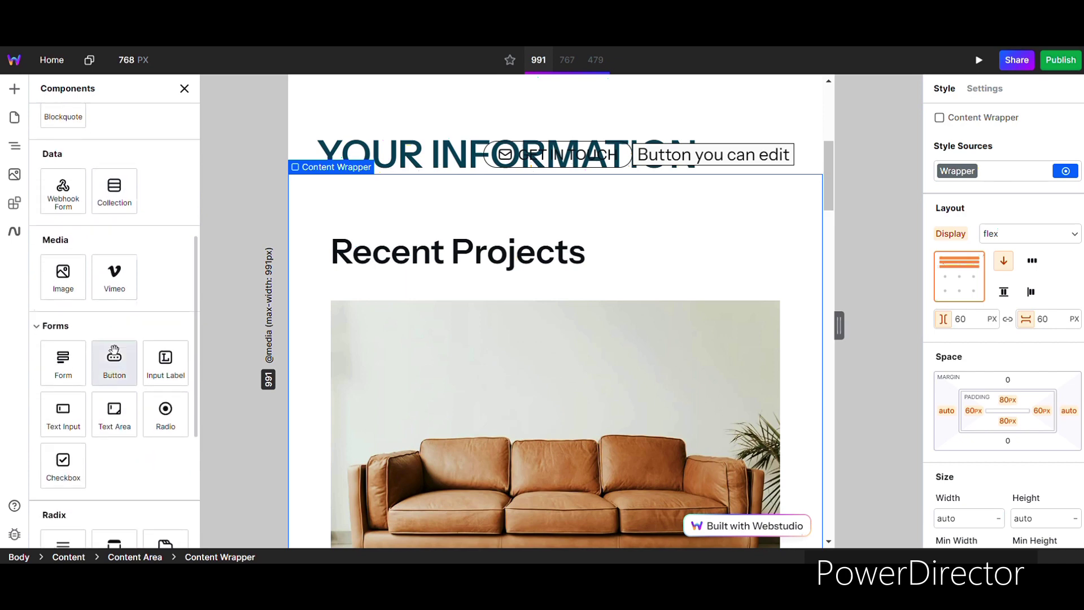
{"action": "scroll", "coordinate": [114, 351], "scroll_direction": "down", "scroll_amount": 4}
{"action": "scroll", "coordinate": [80, 320], "scroll_direction": "down", "scroll_amount": 1}
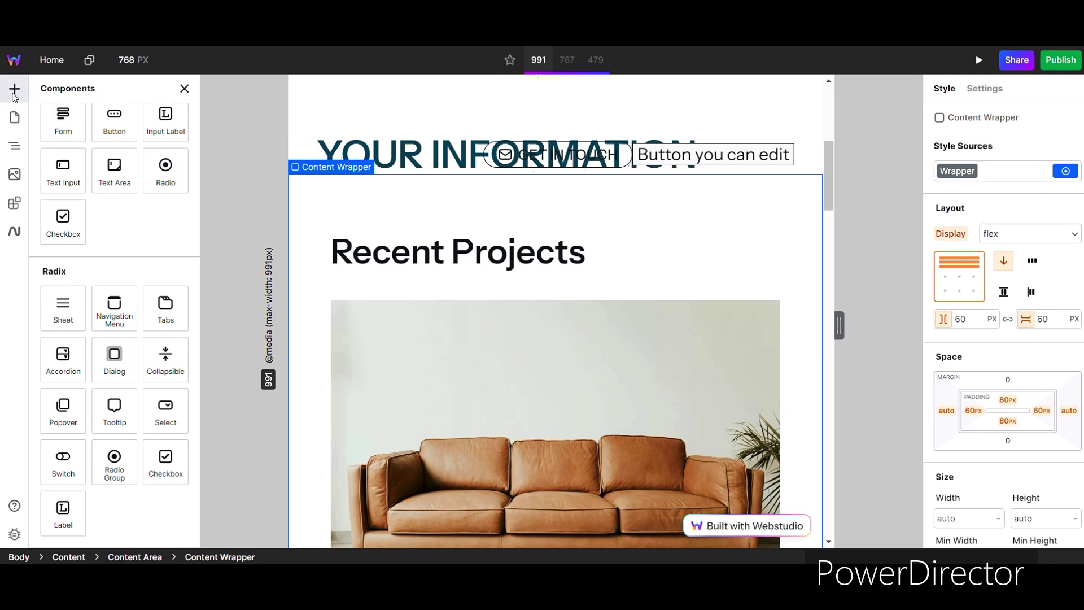
{"action": "scroll", "coordinate": [113, 169], "scroll_direction": "up", "scroll_amount": 10}
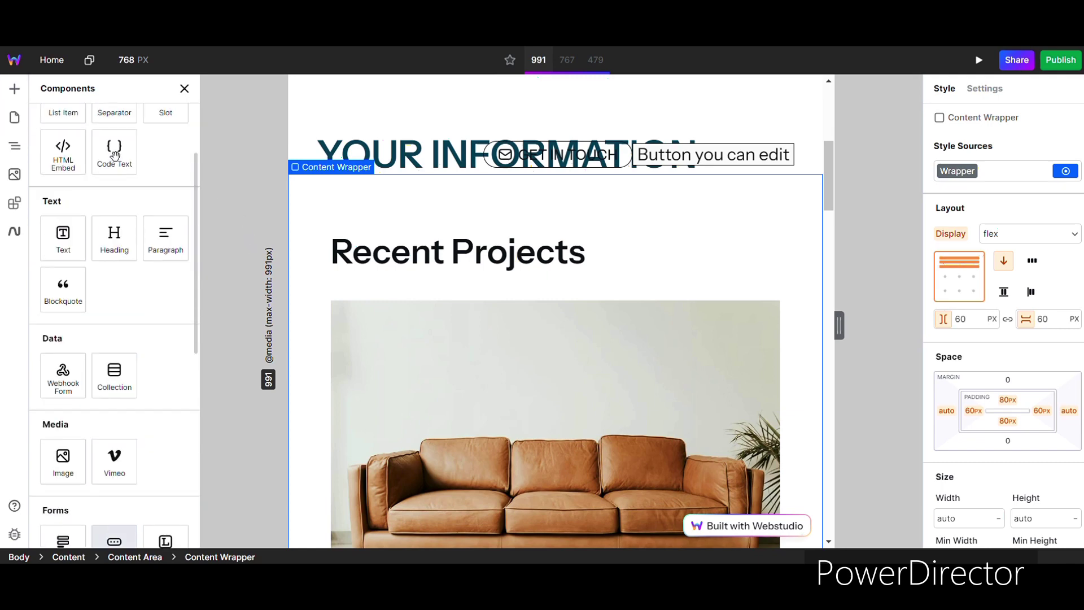
{"action": "left_click", "coordinate": [13, 120]}
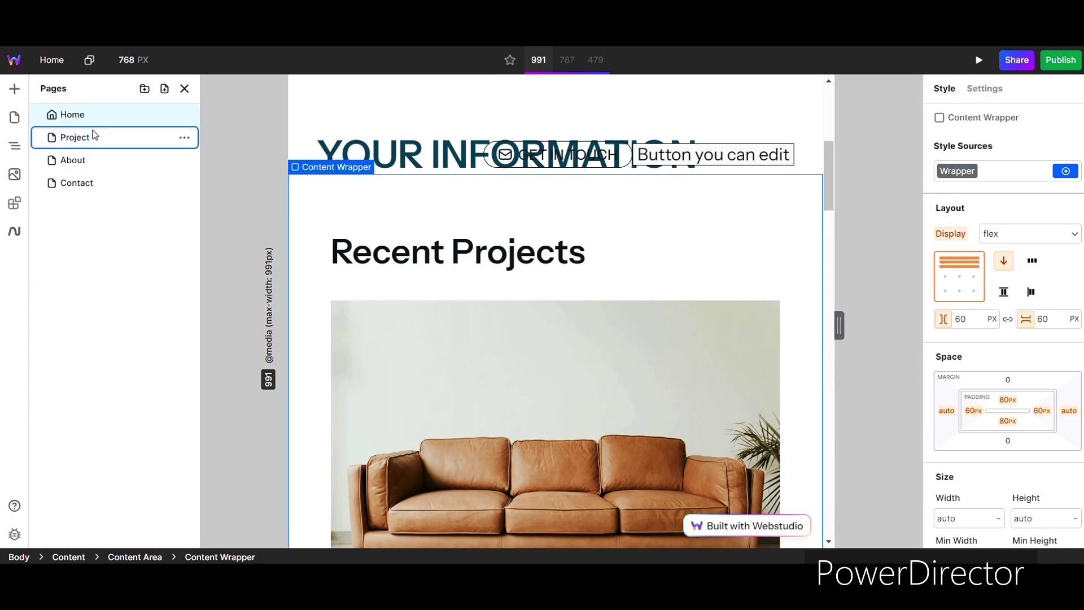
- Move the added "Button you can edit" button into the Hero Image container above the image, and delete it
{"action": "scroll", "coordinate": [534, 209], "scroll_direction": "up", "scroll_amount": 5}
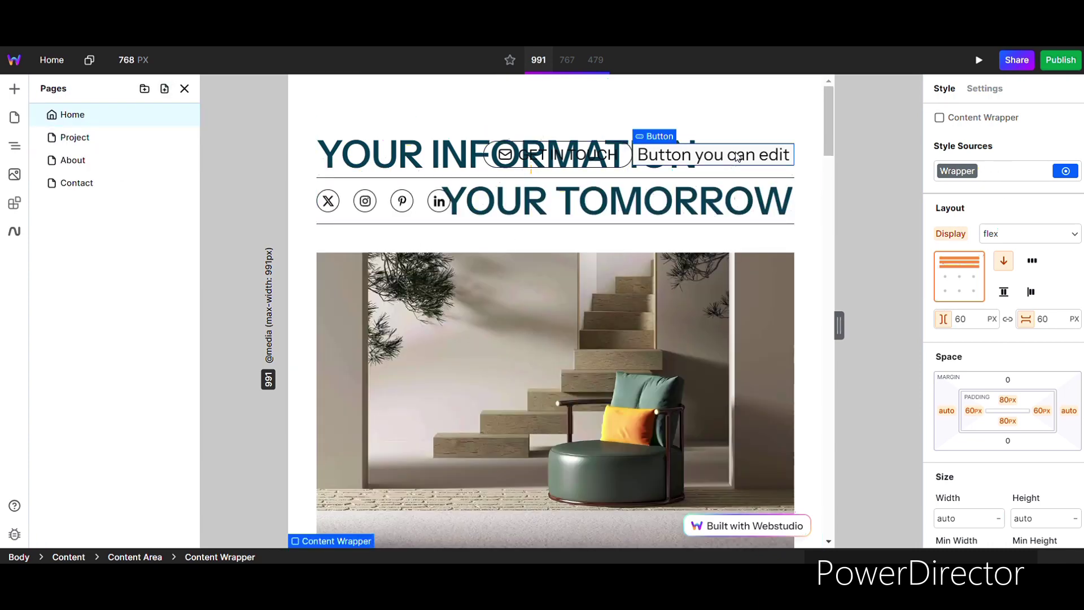
{"action": "left_click_drag", "start_coordinate": [737, 157], "coordinate": [716, 155]}
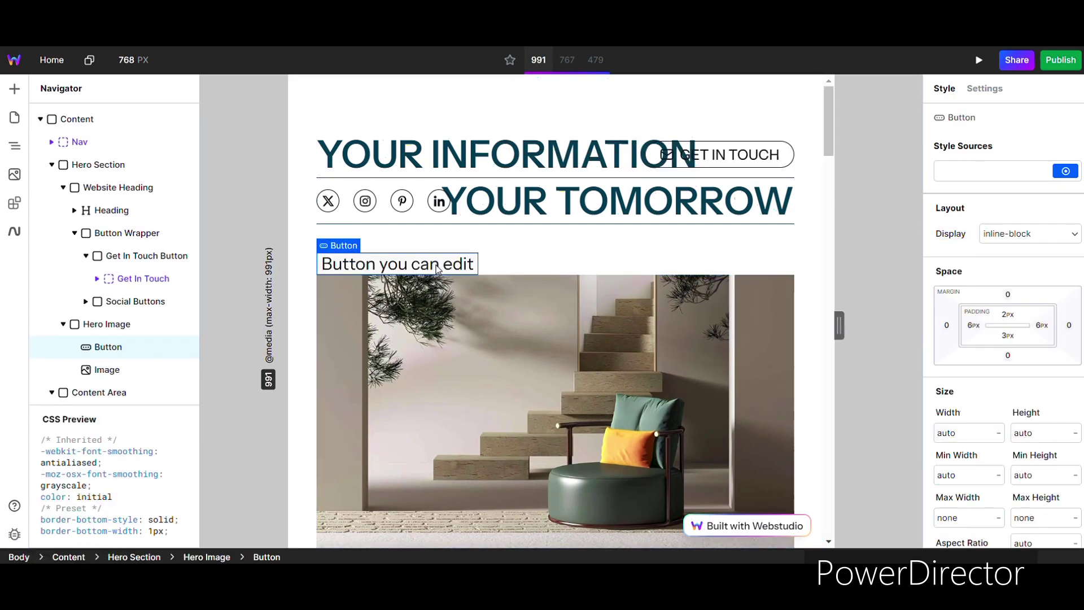
{"action": "key", "text": "Delete"}
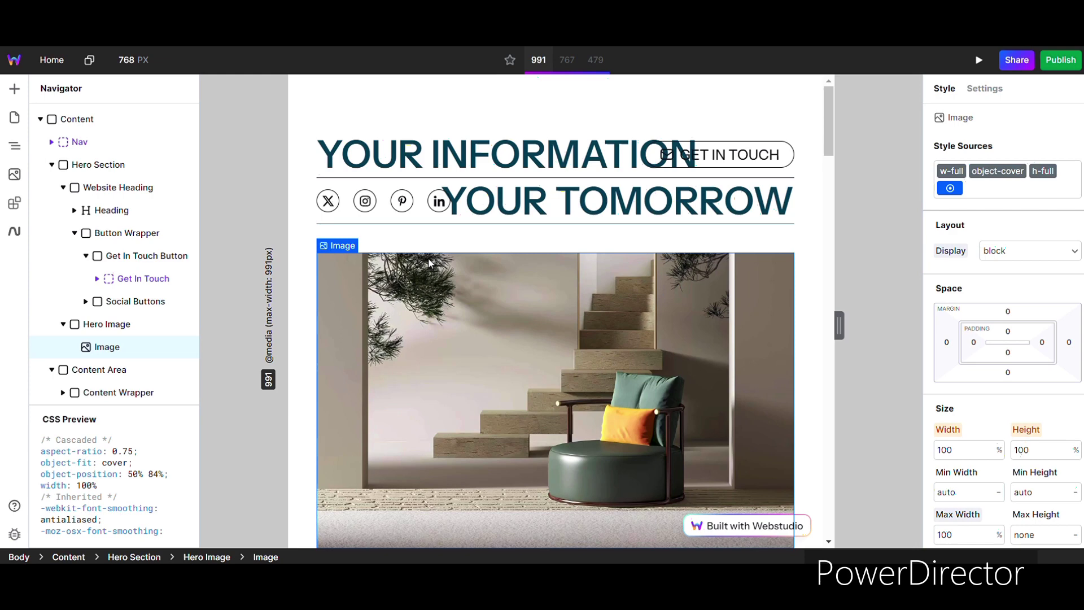
- View the template's Project, About and Contact pages in turn, and return to the Home page
{"action": "left_click", "coordinate": [15, 117]}
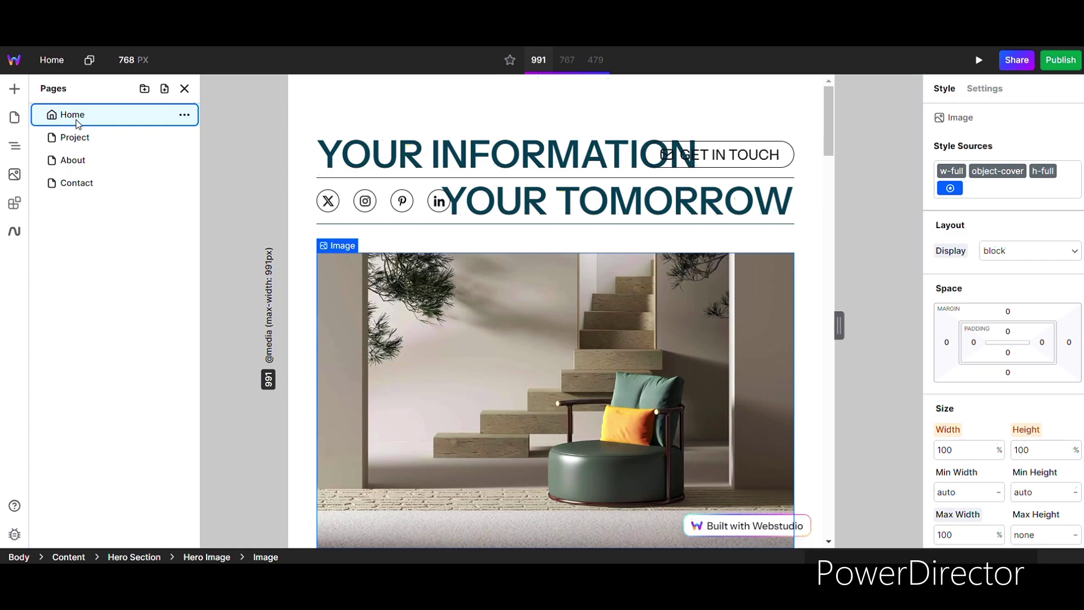
{"action": "left_click", "coordinate": [78, 138]}
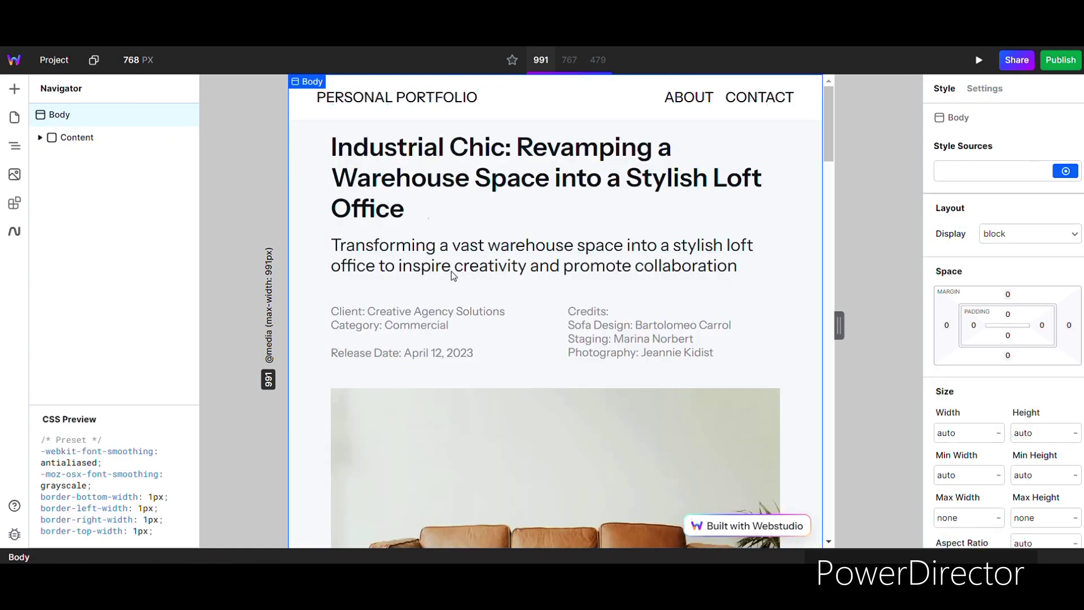
{"action": "scroll", "coordinate": [482, 292], "scroll_direction": "down", "scroll_amount": 5}
{"action": "scroll", "coordinate": [481, 291], "scroll_direction": "down", "scroll_amount": 5}
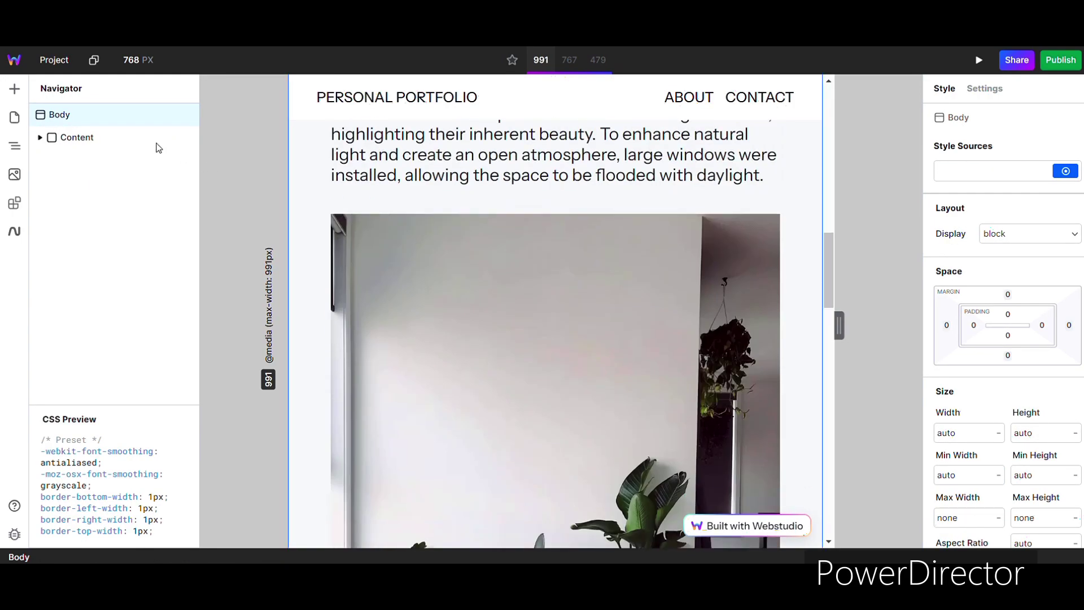
{"action": "left_click", "coordinate": [21, 118]}
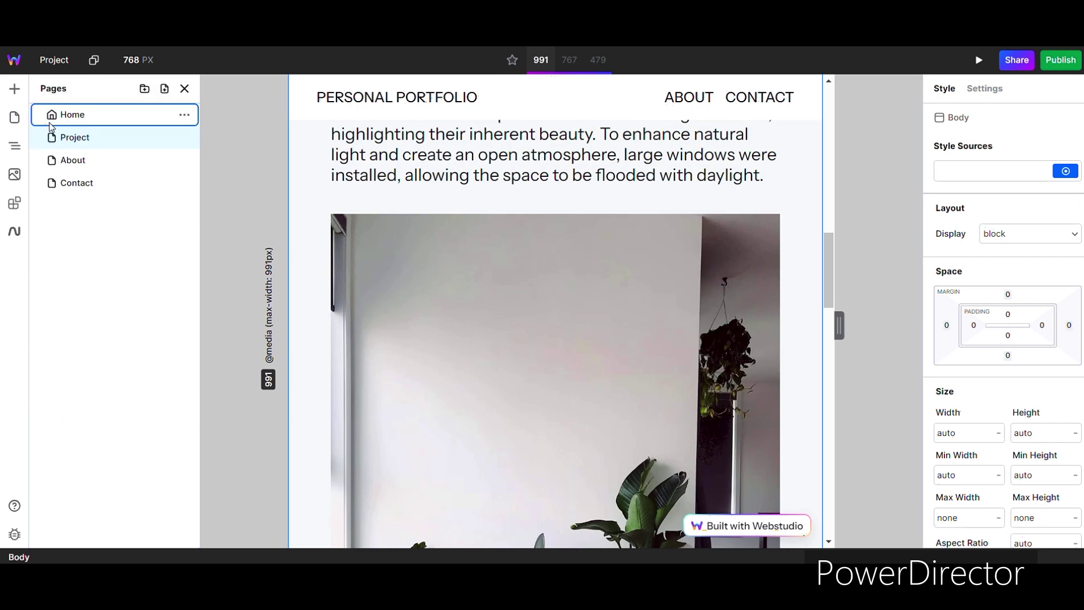
{"action": "left_click", "coordinate": [68, 163]}
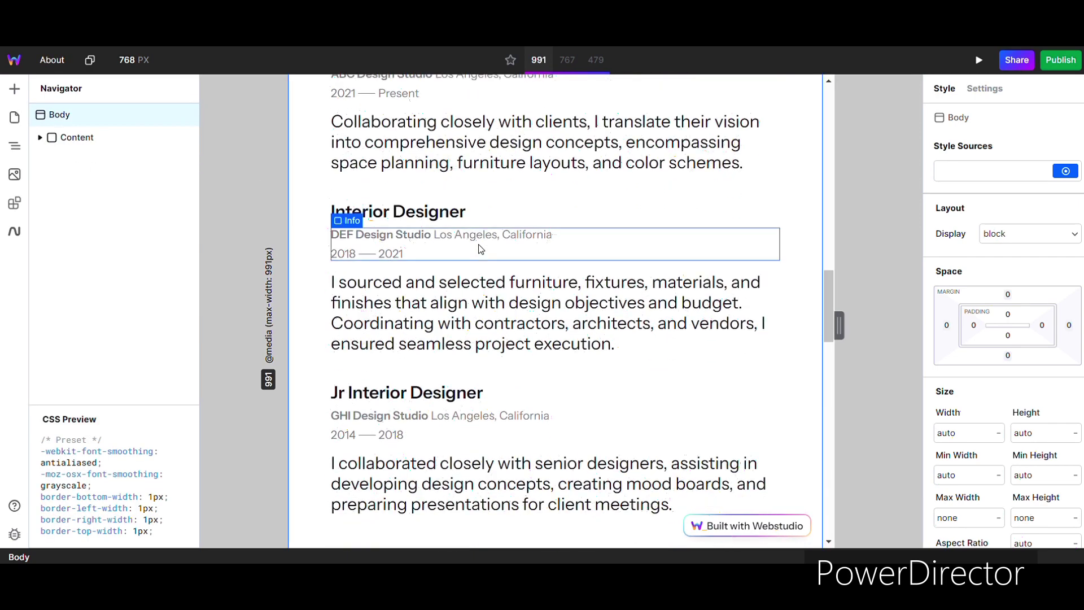
{"action": "left_click", "coordinate": [17, 117]}
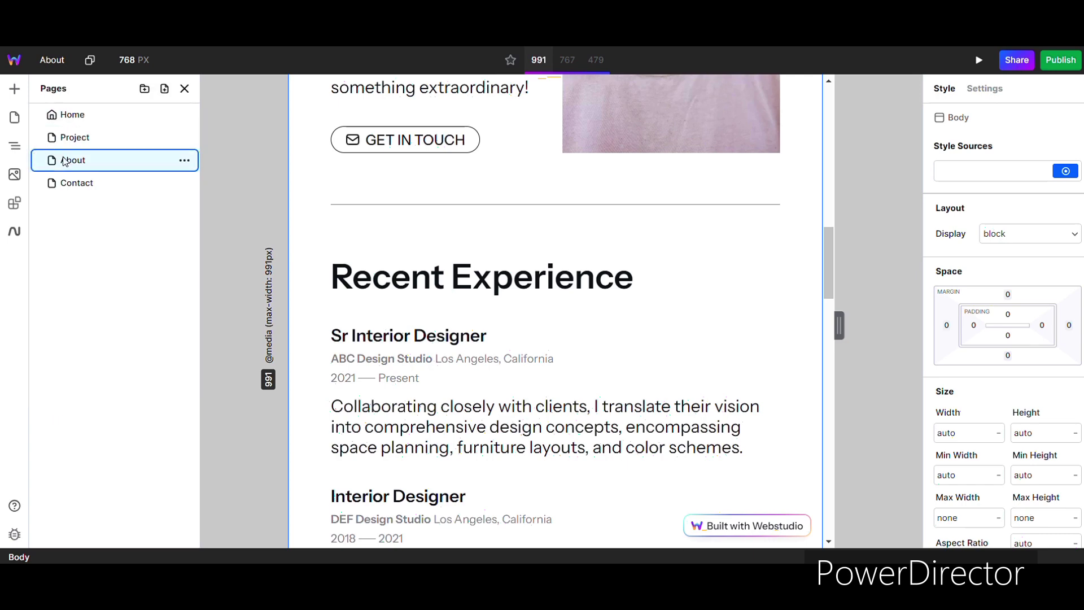
{"action": "left_click", "coordinate": [90, 190]}
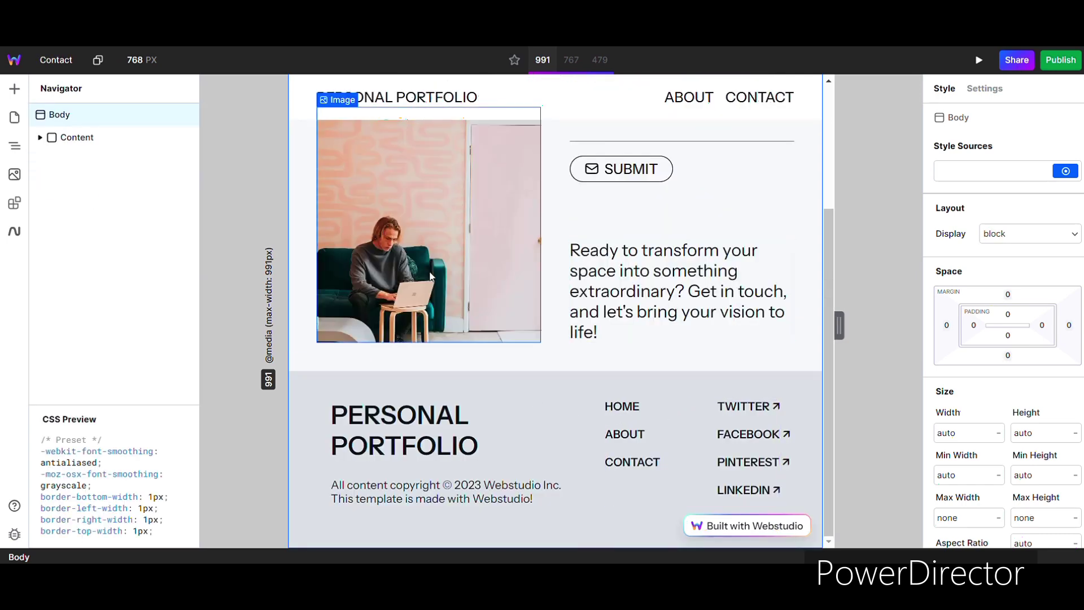
{"action": "left_click", "coordinate": [17, 118]}
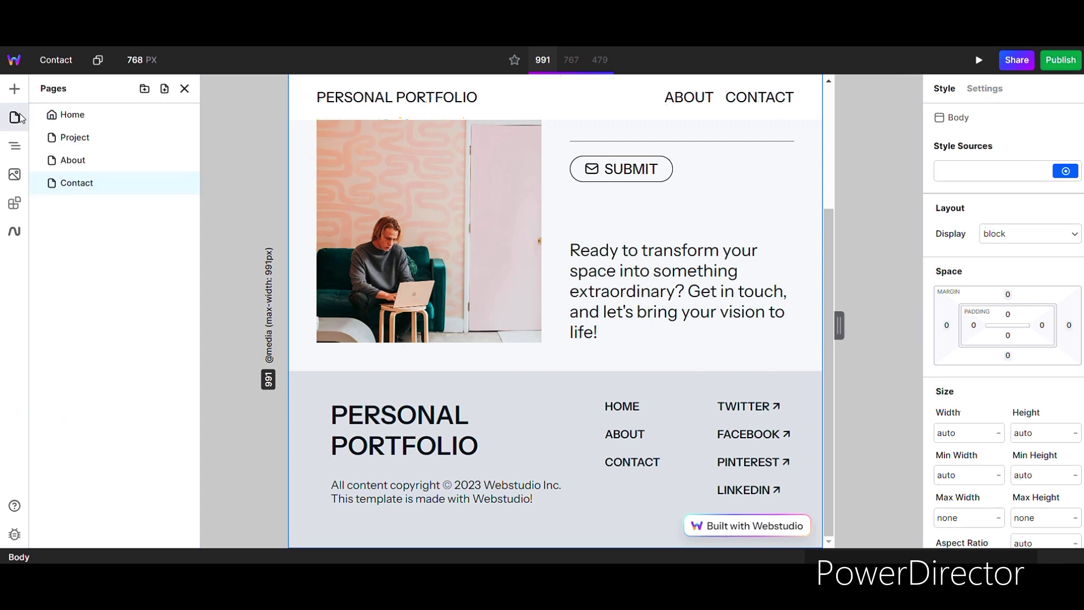
{"action": "left_click", "coordinate": [104, 123]}
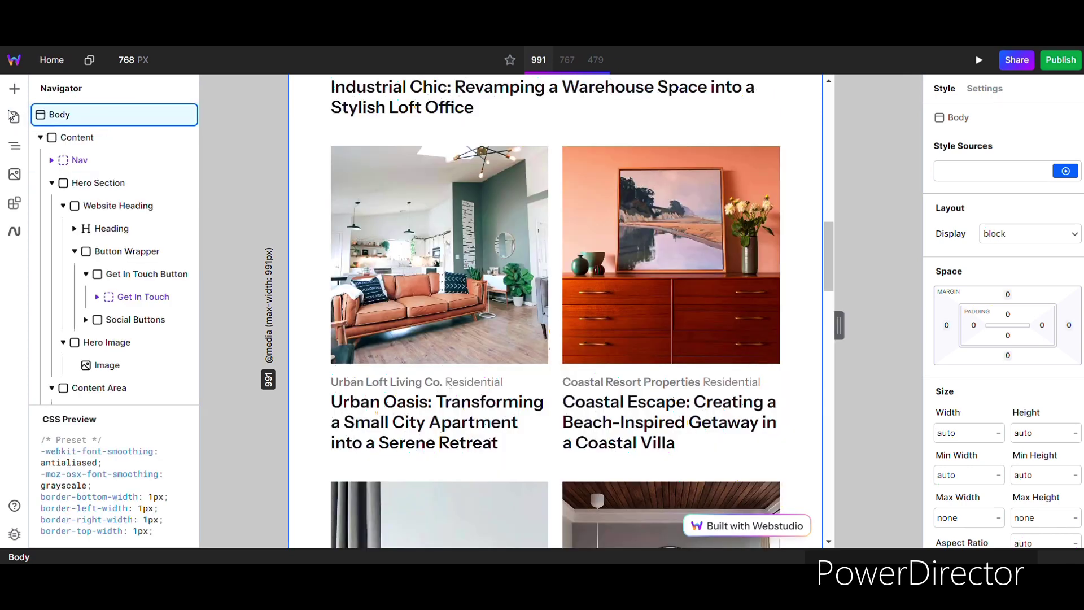
- Create a blank page named "Untitled" with the path /untitled in the Root folder, and check its element structure
{"action": "left_click", "coordinate": [15, 117]}
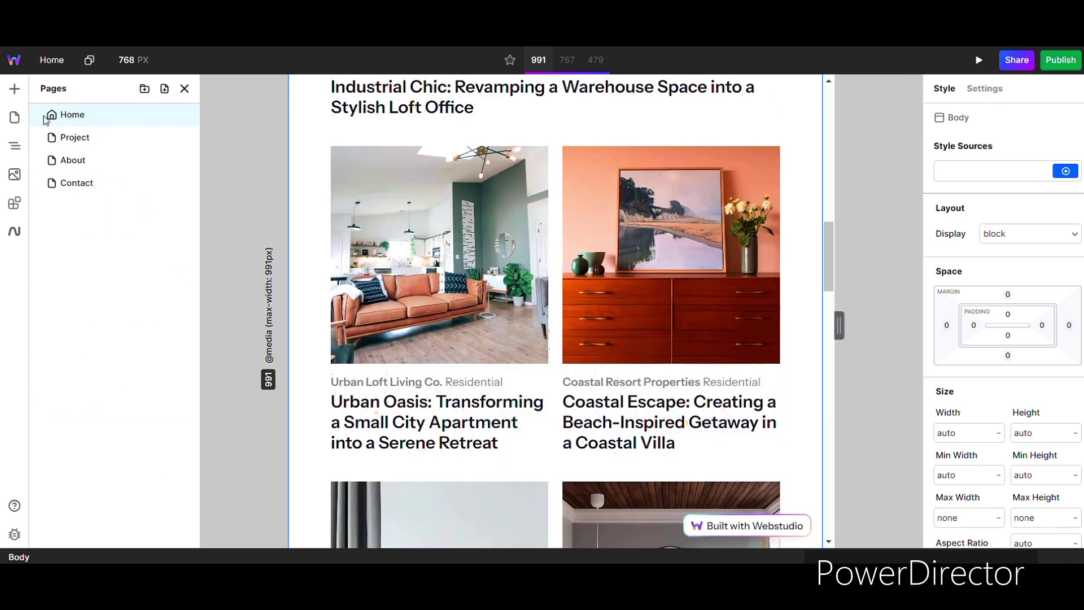
{"action": "left_click", "coordinate": [164, 89]}
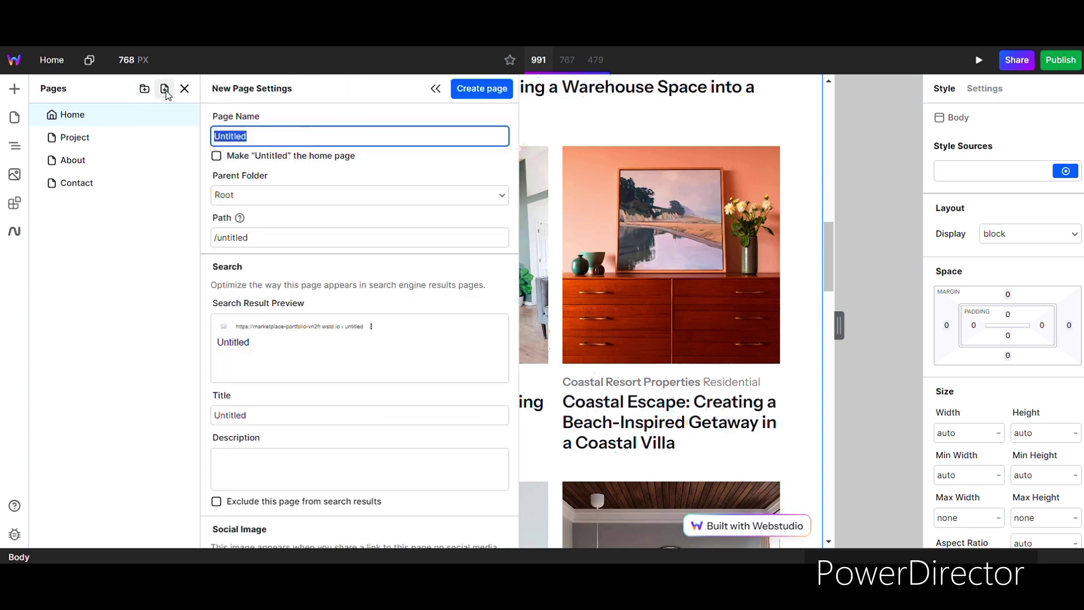
{"action": "scroll", "coordinate": [222, 322], "scroll_direction": "down", "scroll_amount": 2}
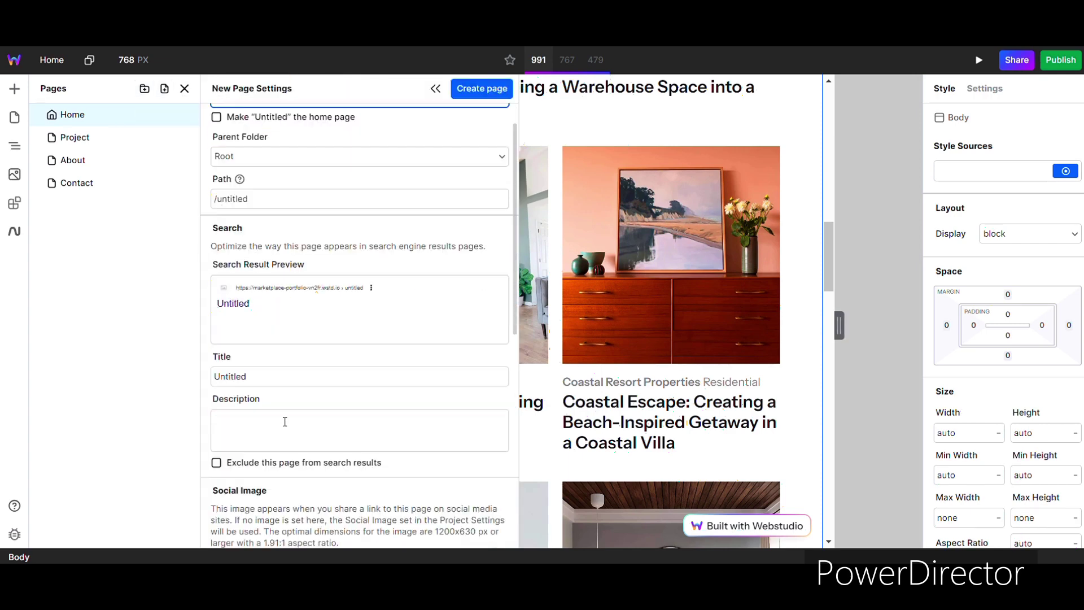
{"action": "scroll", "coordinate": [219, 240], "scroll_direction": "up", "scroll_amount": 2}
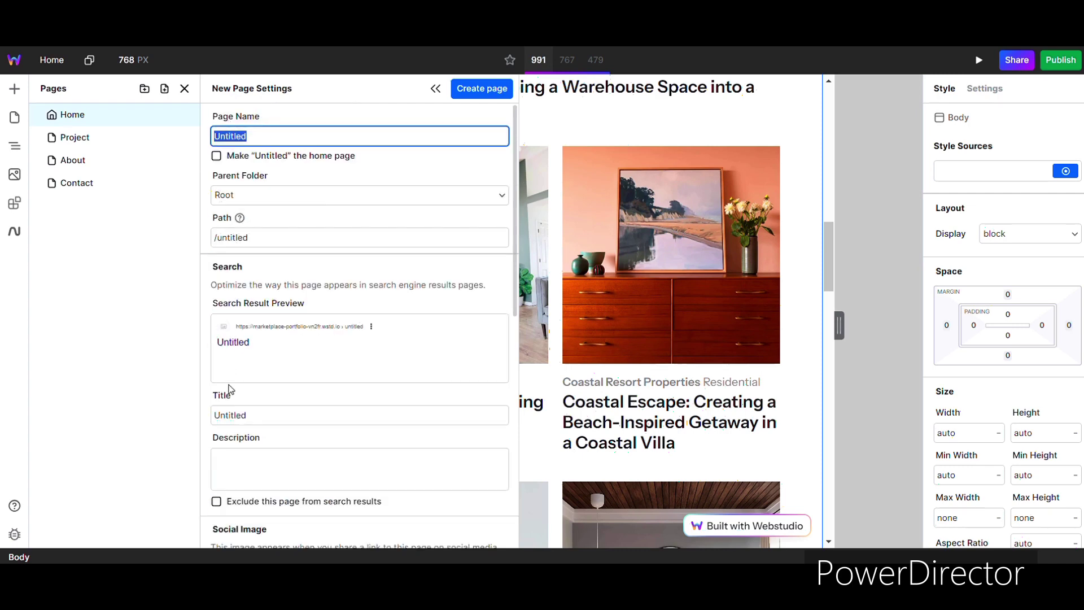
{"action": "scroll", "coordinate": [240, 405], "scroll_direction": "down", "scroll_amount": 4}
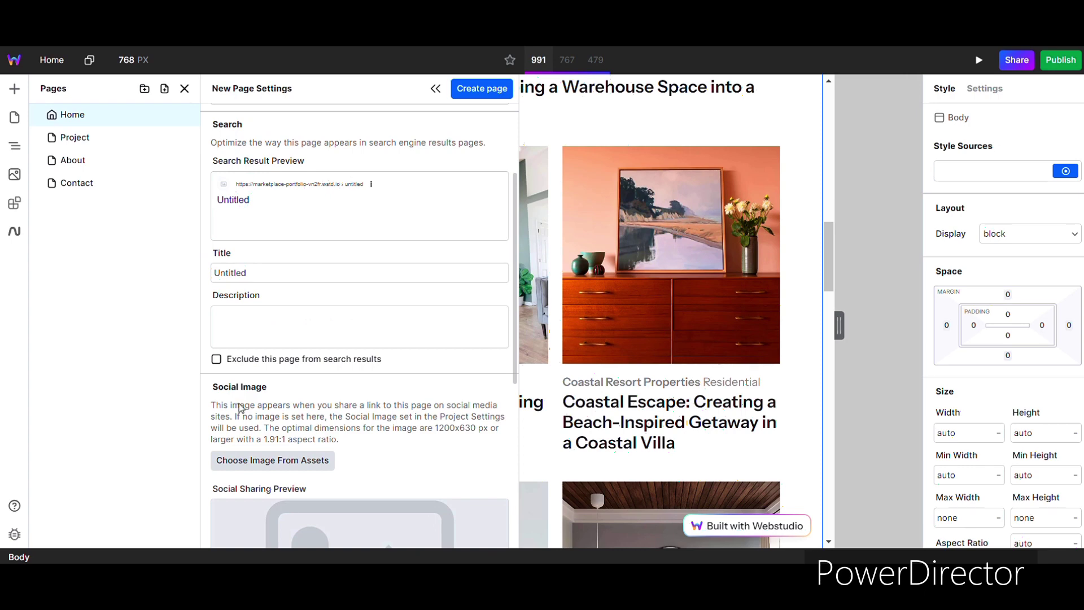
{"action": "left_click", "coordinate": [482, 89]}
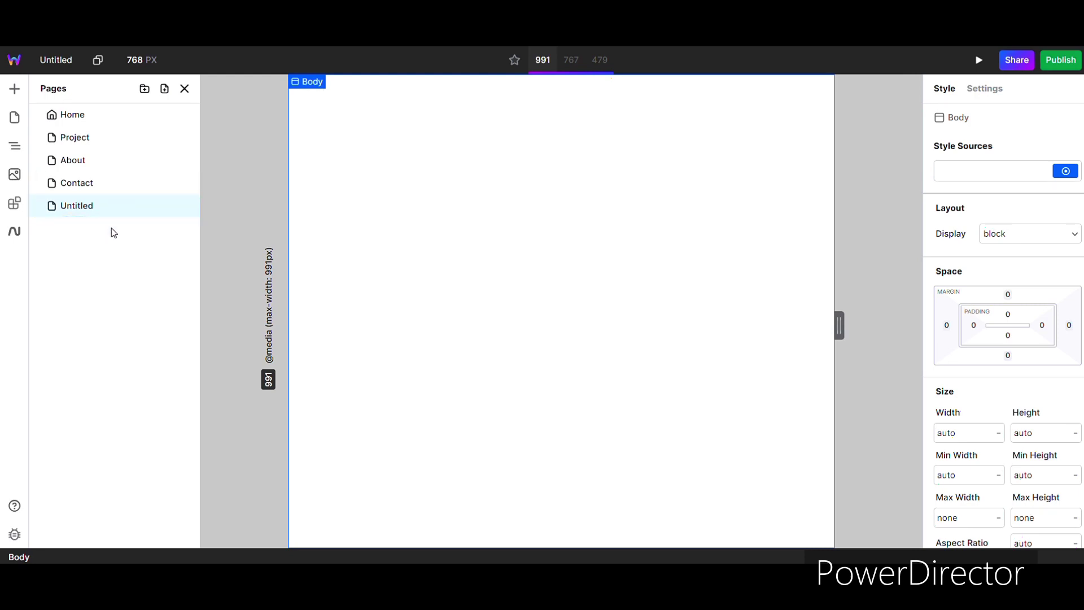
{"action": "left_click", "coordinate": [12, 148]}
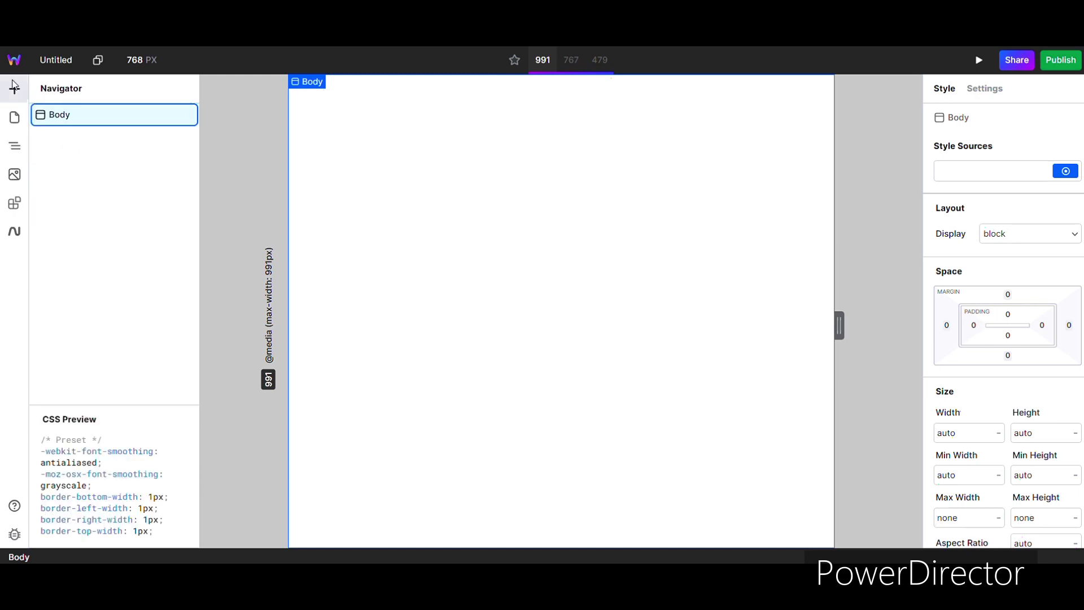
{"action": "left_click", "coordinate": [15, 117]}
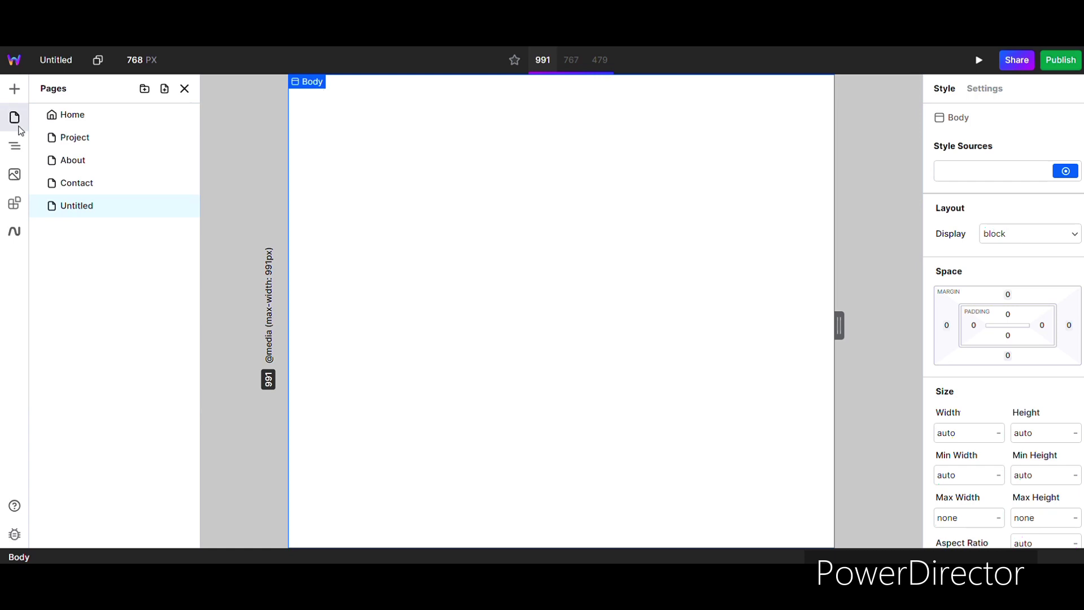
- Return to the site's Home page and look over its hero section
{"action": "left_click", "coordinate": [113, 119]}
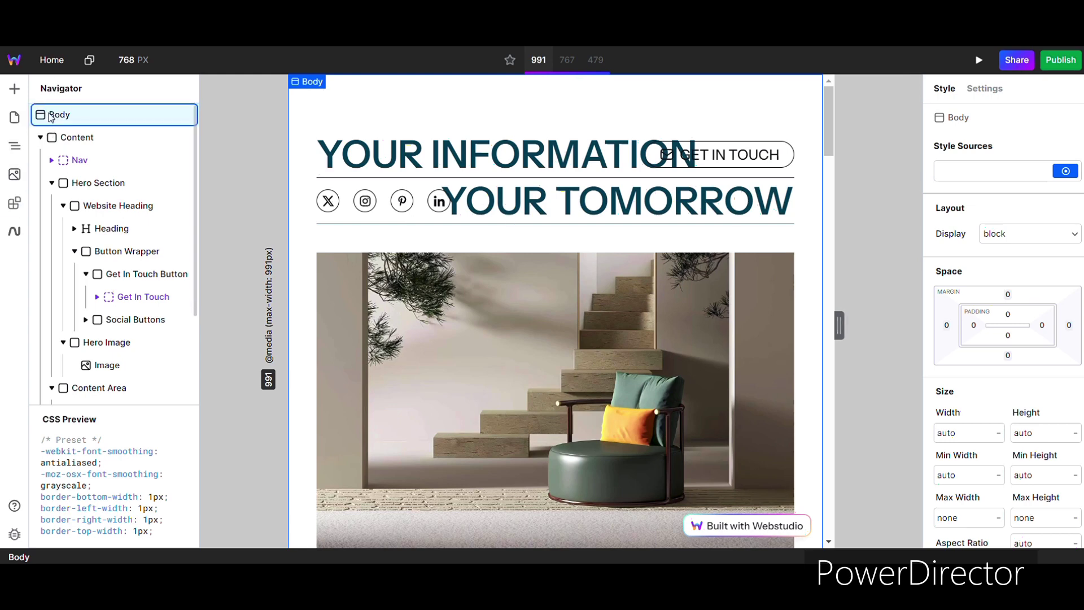
{"action": "scroll", "coordinate": [489, 266], "scroll_direction": "down", "scroll_amount": 3}
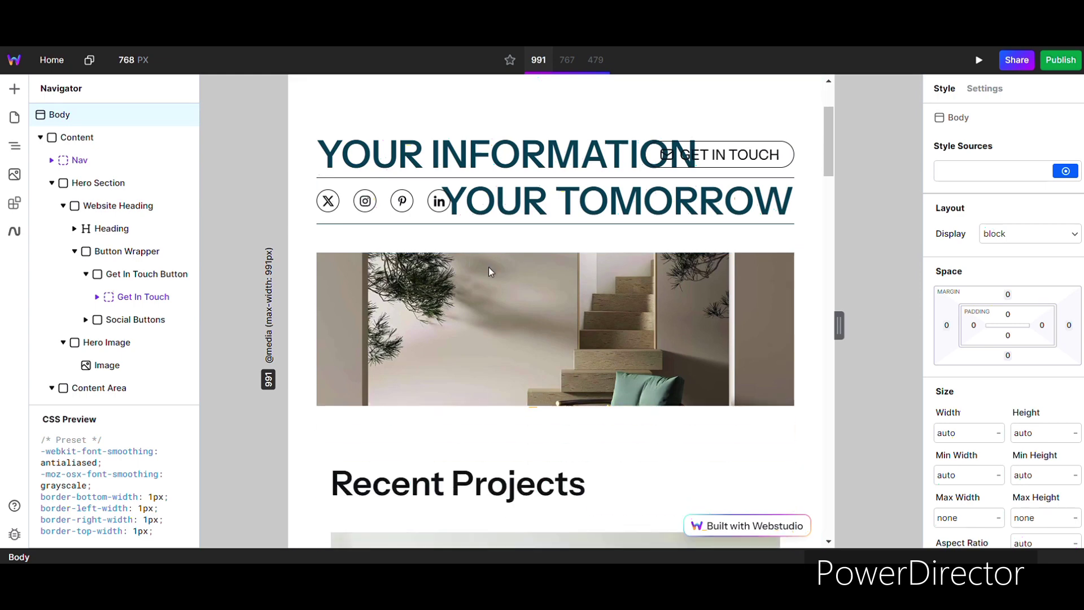
{"action": "scroll", "coordinate": [489, 267], "scroll_direction": "up", "scroll_amount": 3}
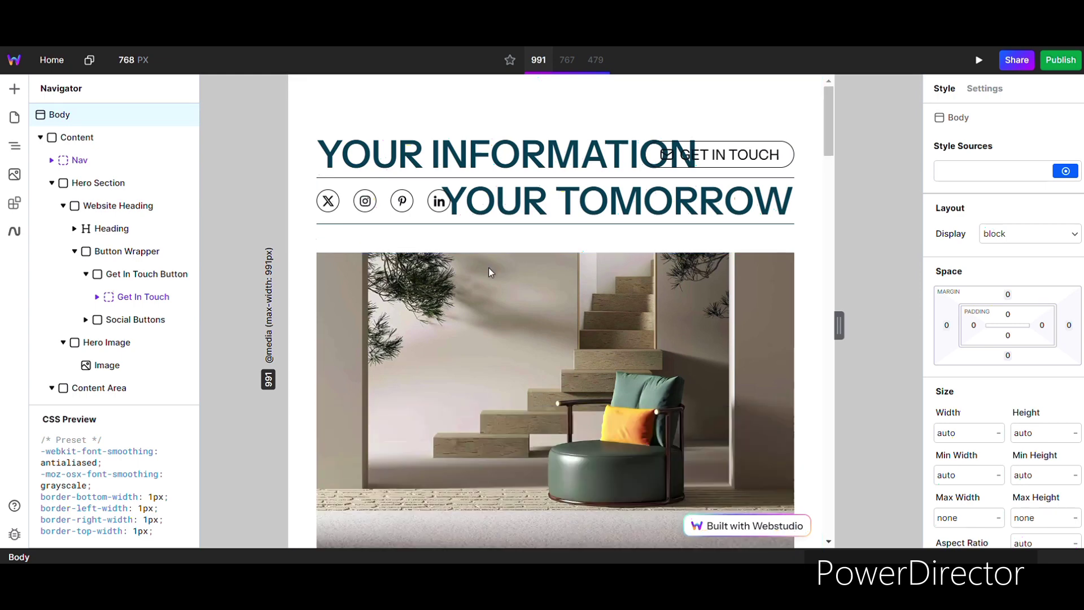
- Examine the hero image's style options from Layout and Size through Typography, Backgrounds and Borders to Advanced
{"action": "left_click", "coordinate": [512, 314]}
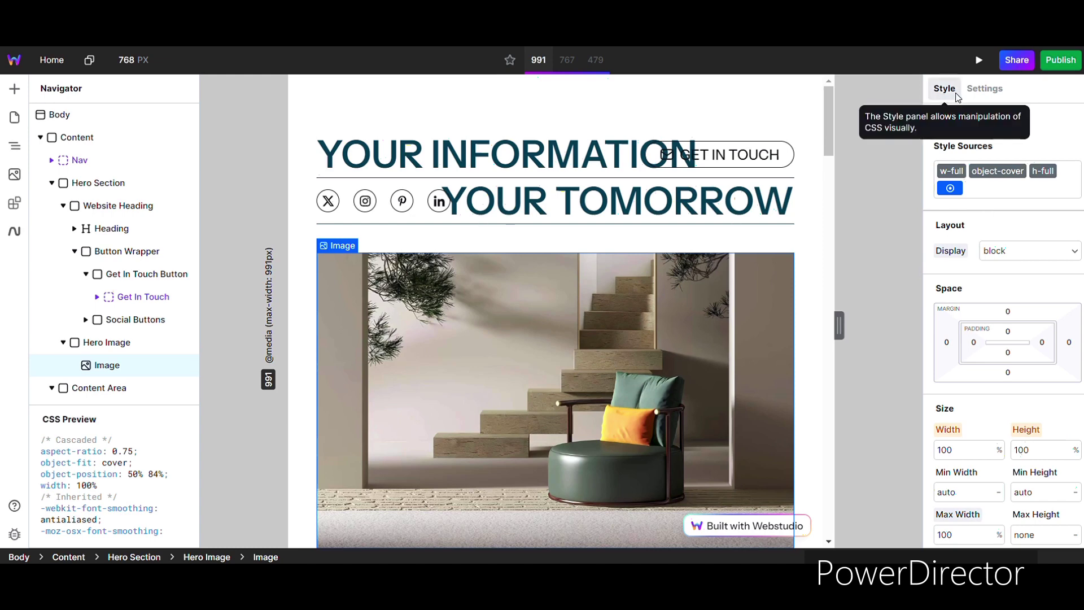
{"action": "scroll", "coordinate": [972, 254], "scroll_direction": "down", "scroll_amount": 3}
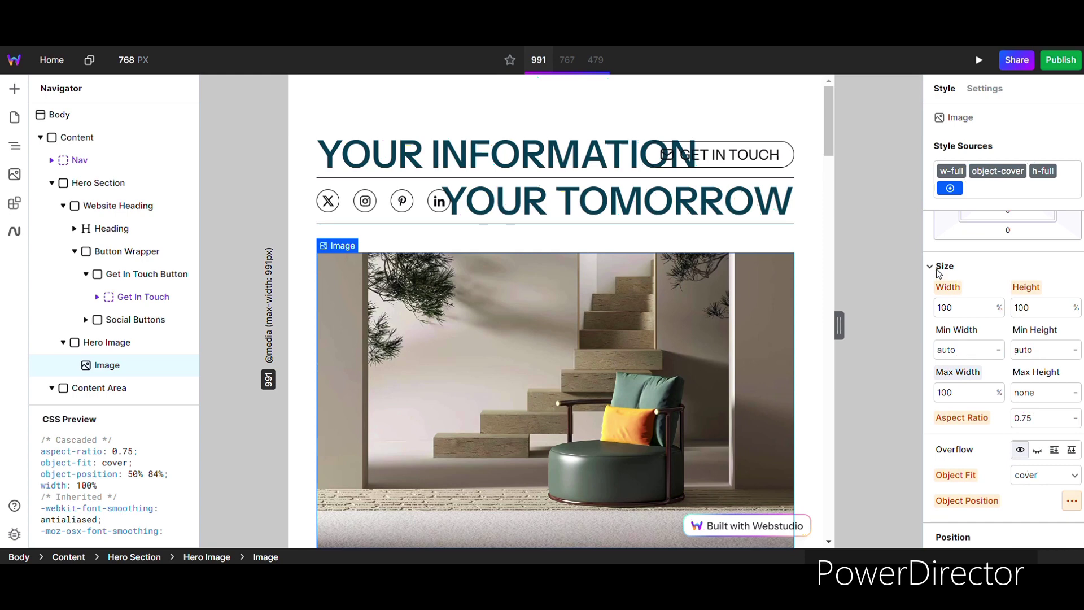
{"action": "scroll", "coordinate": [958, 286], "scroll_direction": "down", "scroll_amount": 2}
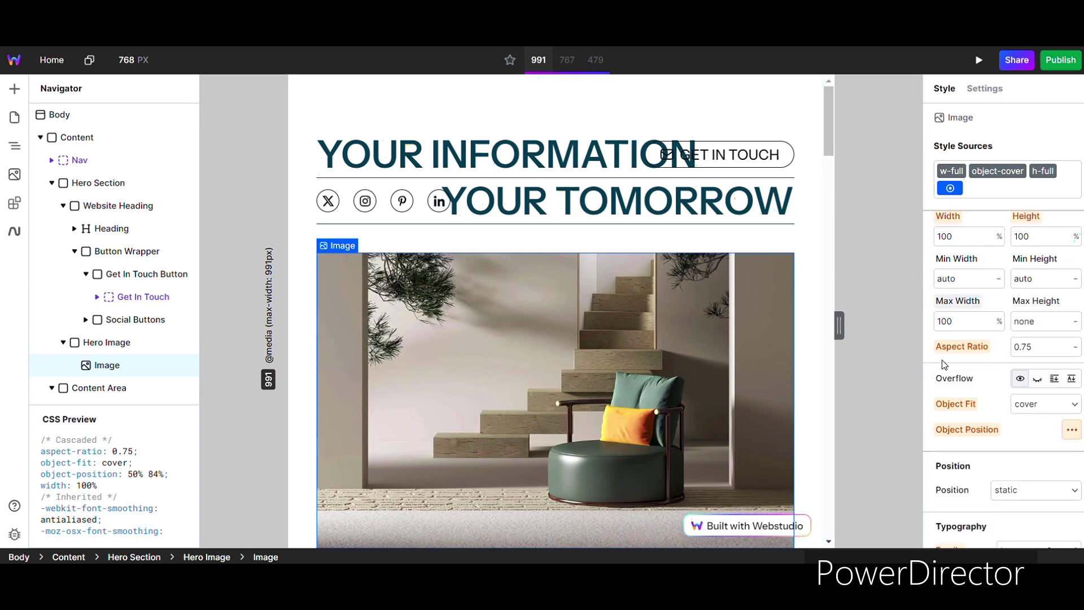
{"action": "scroll", "coordinate": [942, 360], "scroll_direction": "down", "scroll_amount": 1}
{"action": "scroll", "coordinate": [949, 379], "scroll_direction": "down", "scroll_amount": 3}
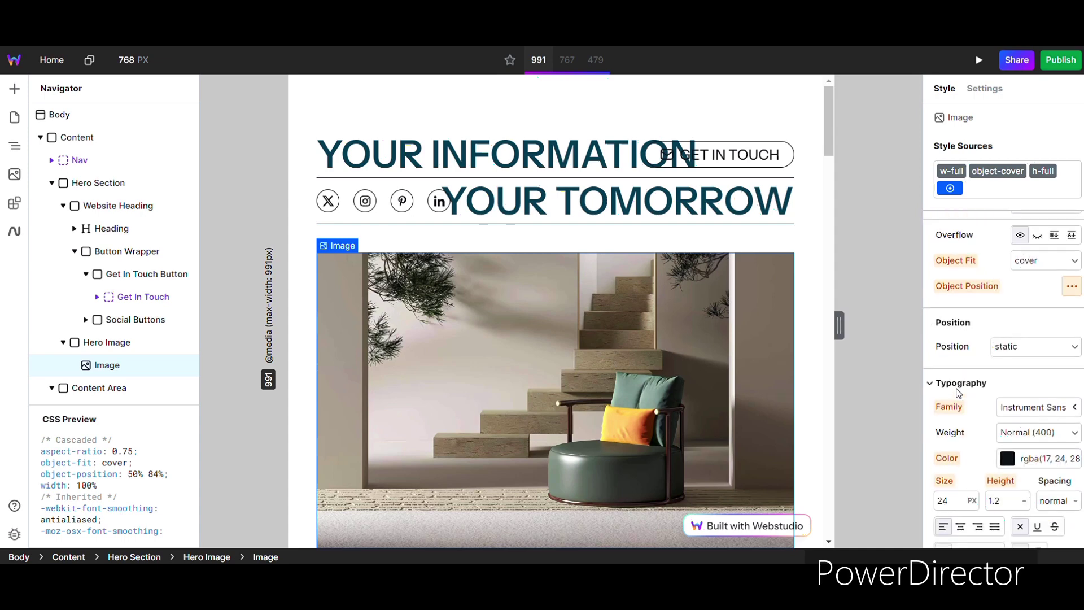
{"action": "scroll", "coordinate": [958, 393], "scroll_direction": "down", "scroll_amount": 4}
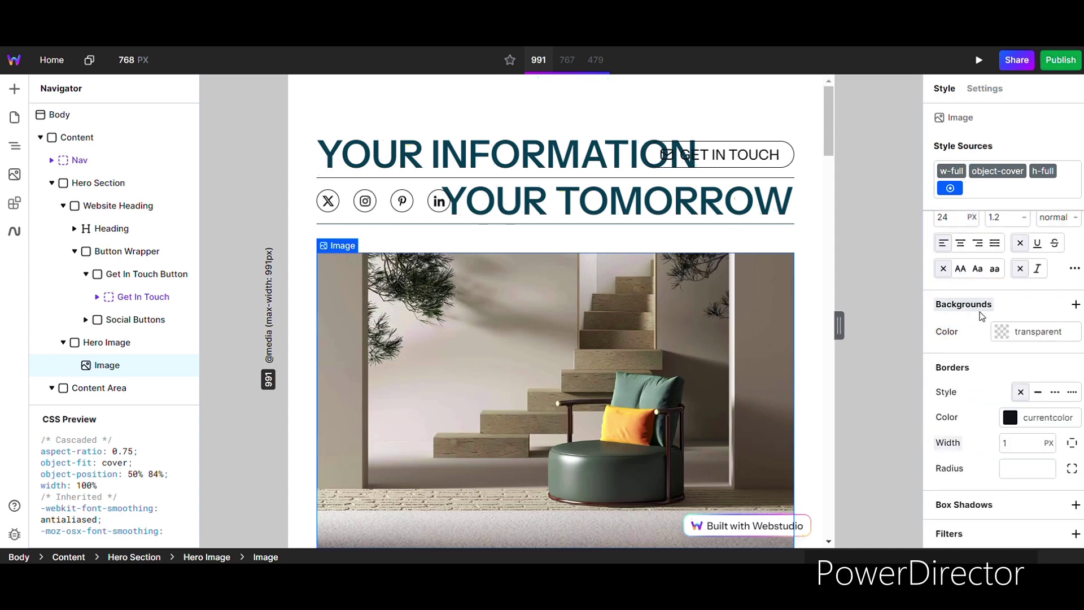
{"action": "scroll", "coordinate": [970, 376], "scroll_direction": "down", "scroll_amount": 2}
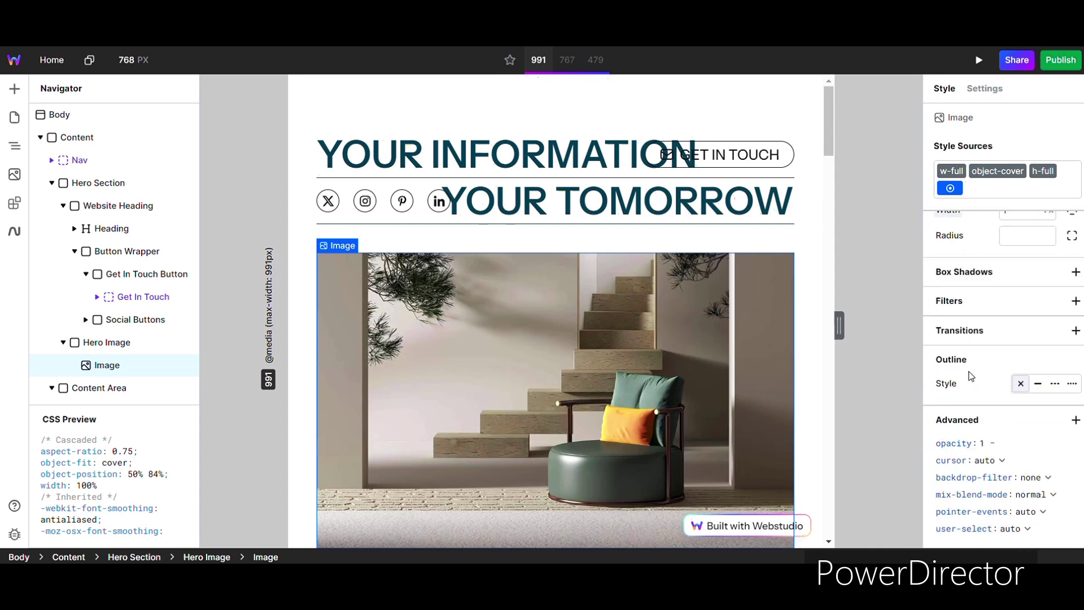
- Remove the hero image's source file in its settings, and view the image library offered for choosing a replacement
{"action": "left_click", "coordinate": [986, 91]}
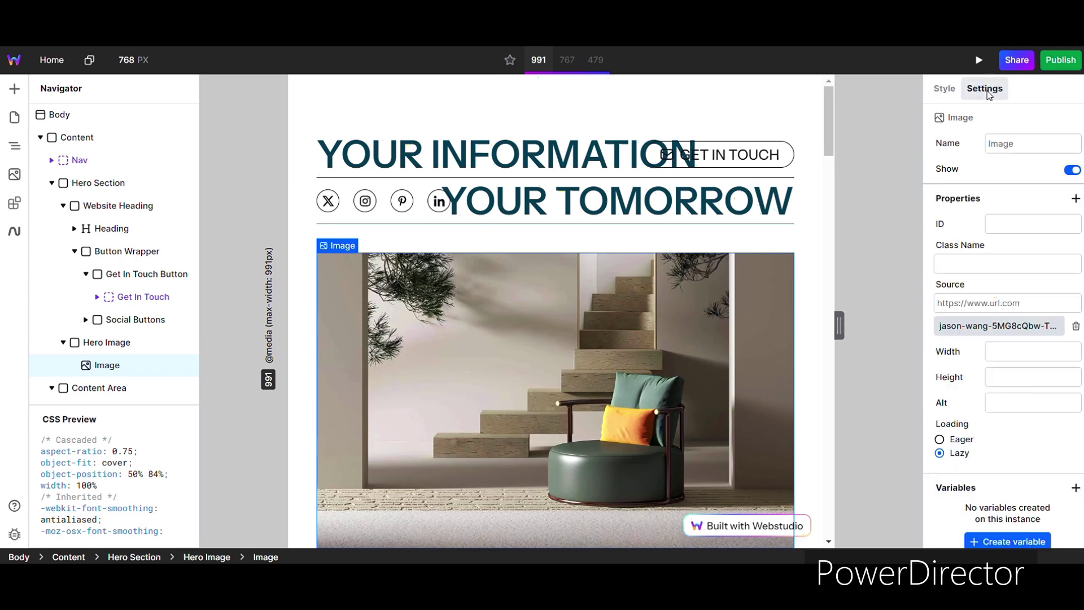
{"action": "scroll", "coordinate": [960, 299], "scroll_direction": "down", "scroll_amount": 1}
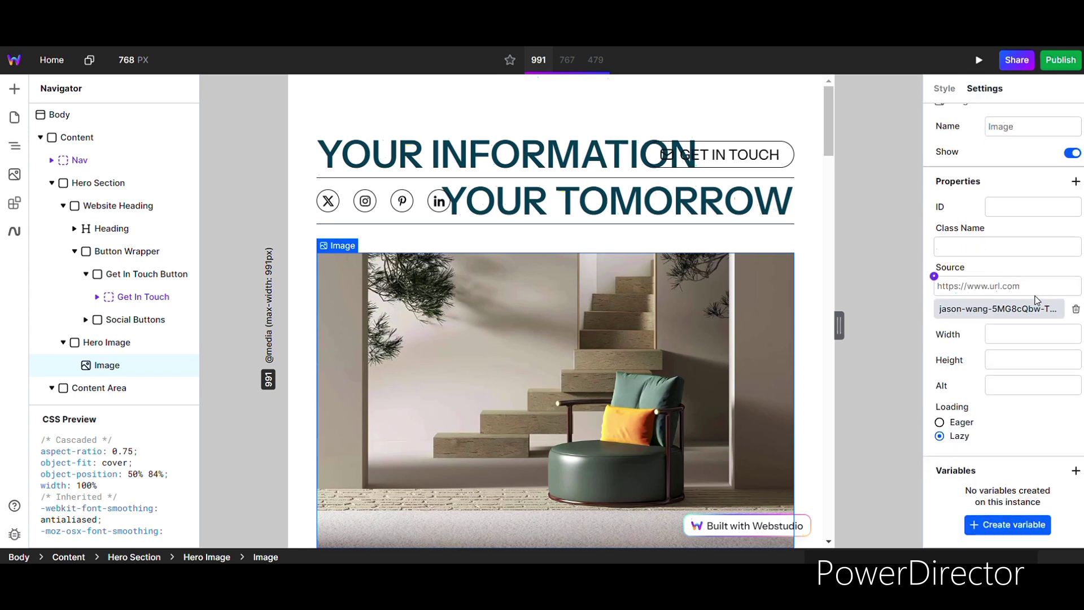
{"action": "left_click", "coordinate": [981, 289]}
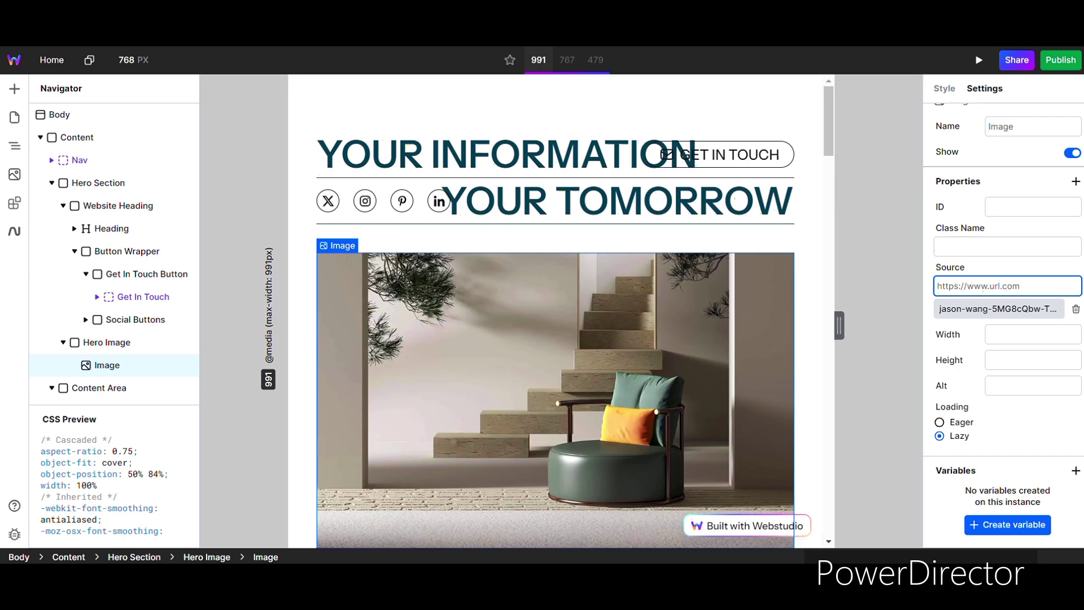
{"action": "left_click", "coordinate": [1075, 311]}
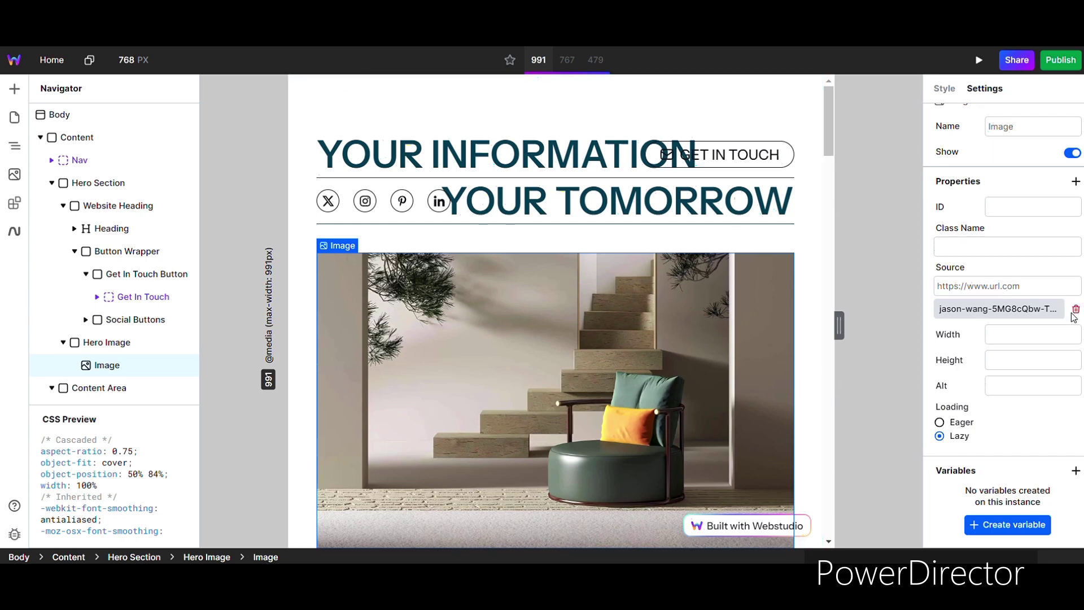
{"action": "left_click", "coordinate": [994, 309]}
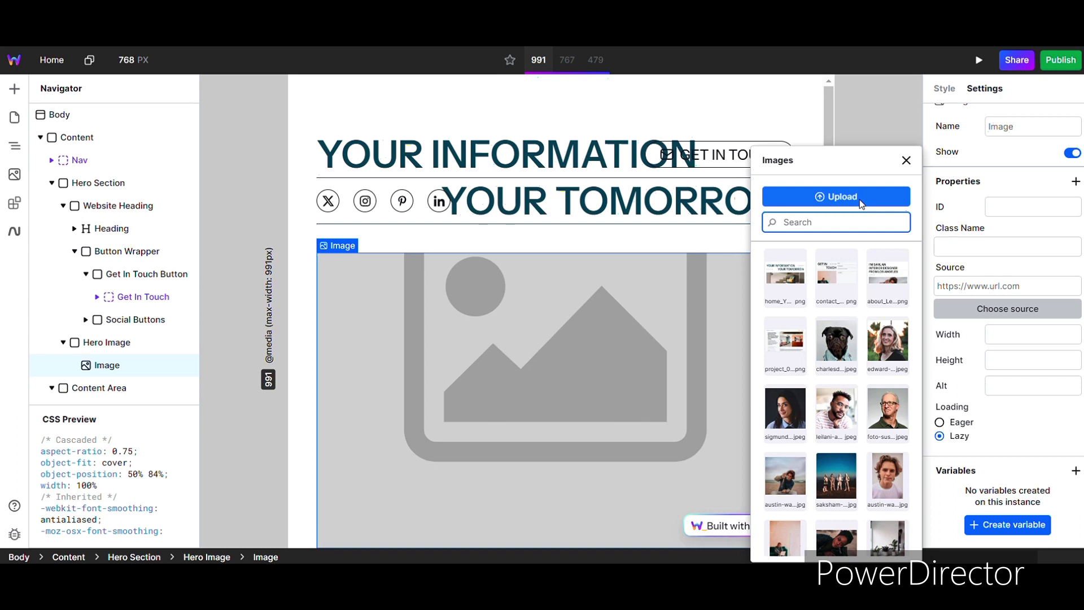
{"action": "left_click", "coordinate": [906, 160]}
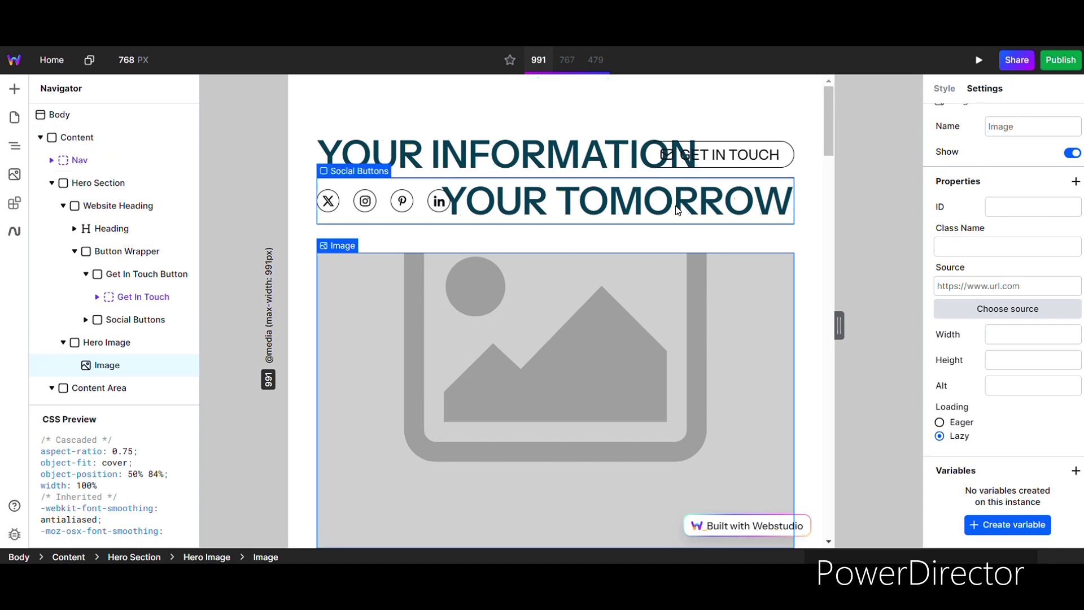
{"action": "scroll", "coordinate": [580, 317], "scroll_direction": "down", "scroll_amount": 5}
{"action": "scroll", "coordinate": [581, 321], "scroll_direction": "up", "scroll_amount": 5}
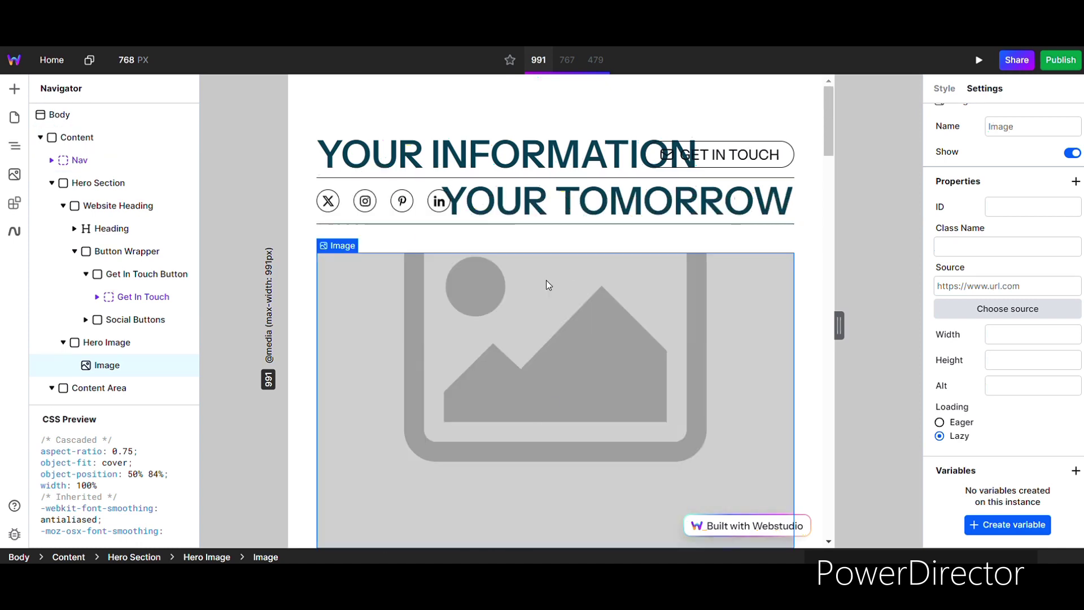
- Examine the style options of the Get In Touch Button and Social Buttons containers in the hero section
{"action": "left_click", "coordinate": [486, 158]}
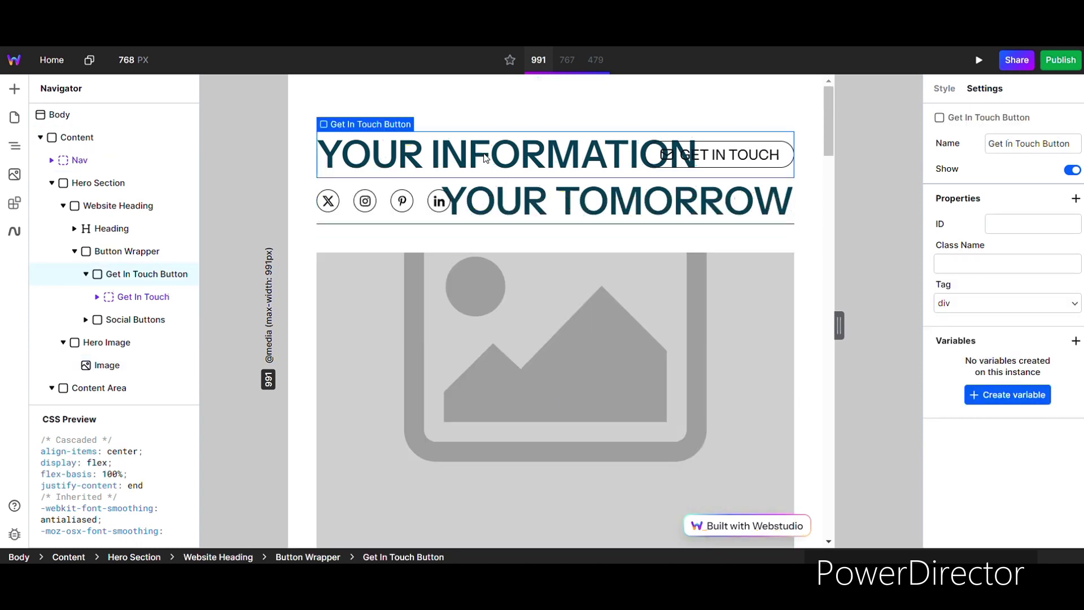
{"action": "left_click", "coordinate": [943, 90]}
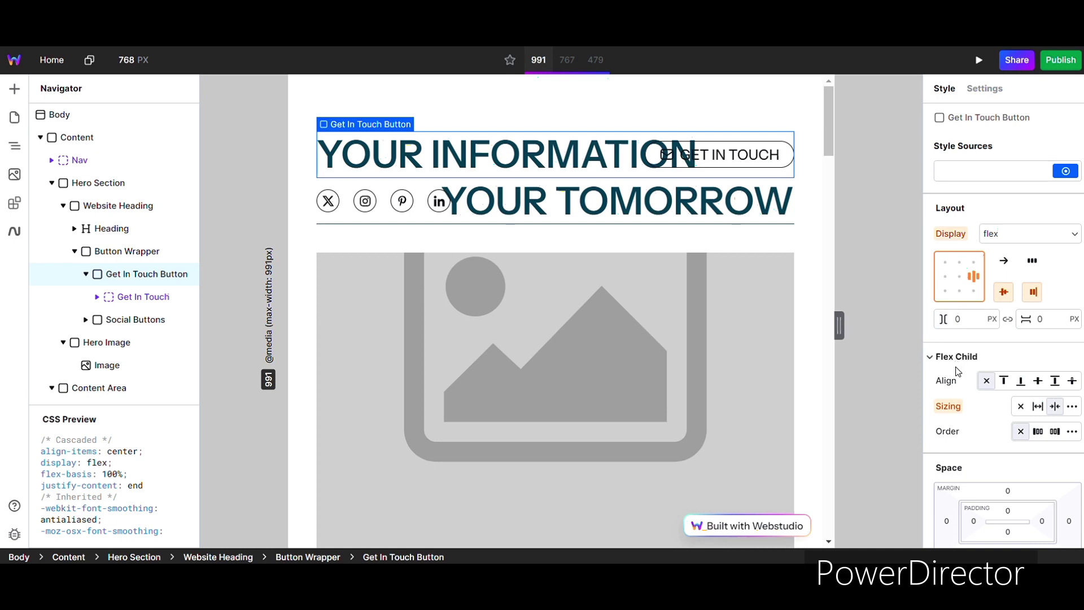
{"action": "scroll", "coordinate": [958, 370], "scroll_direction": "down", "scroll_amount": 3}
{"action": "scroll", "coordinate": [956, 345], "scroll_direction": "up", "scroll_amount": 4}
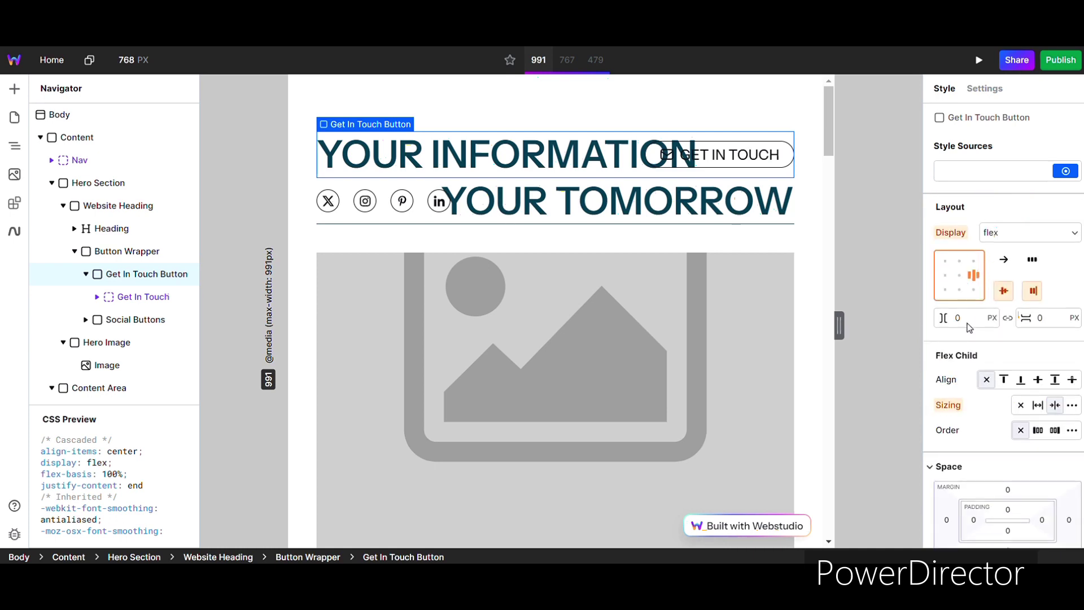
{"action": "scroll", "coordinate": [958, 316], "scroll_direction": "down", "scroll_amount": 6}
{"action": "scroll", "coordinate": [958, 308], "scroll_direction": "up", "scroll_amount": 5}
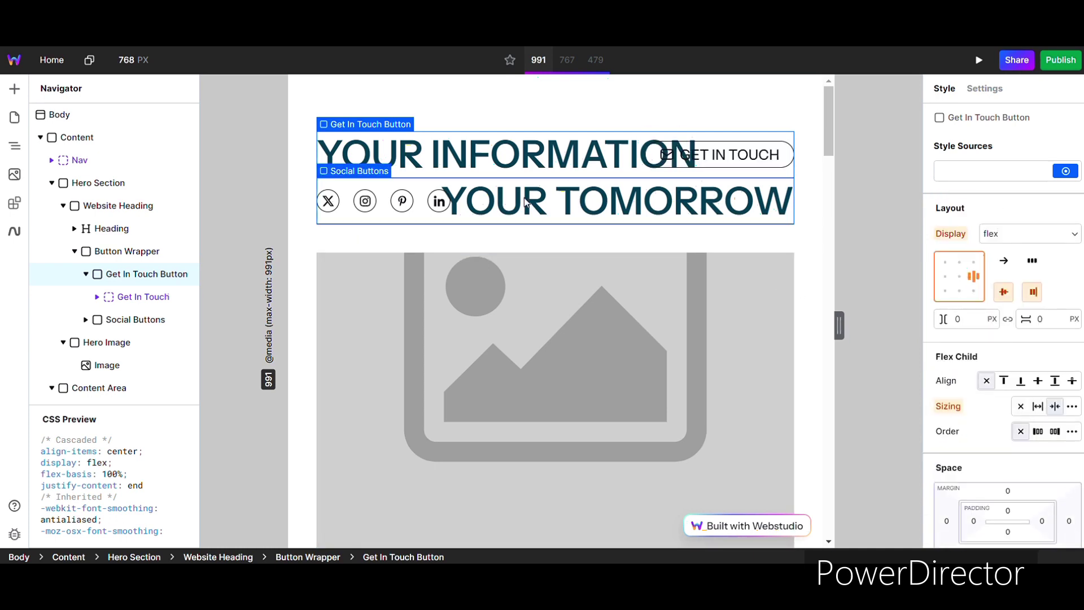
{"action": "left_click", "coordinate": [520, 218]}
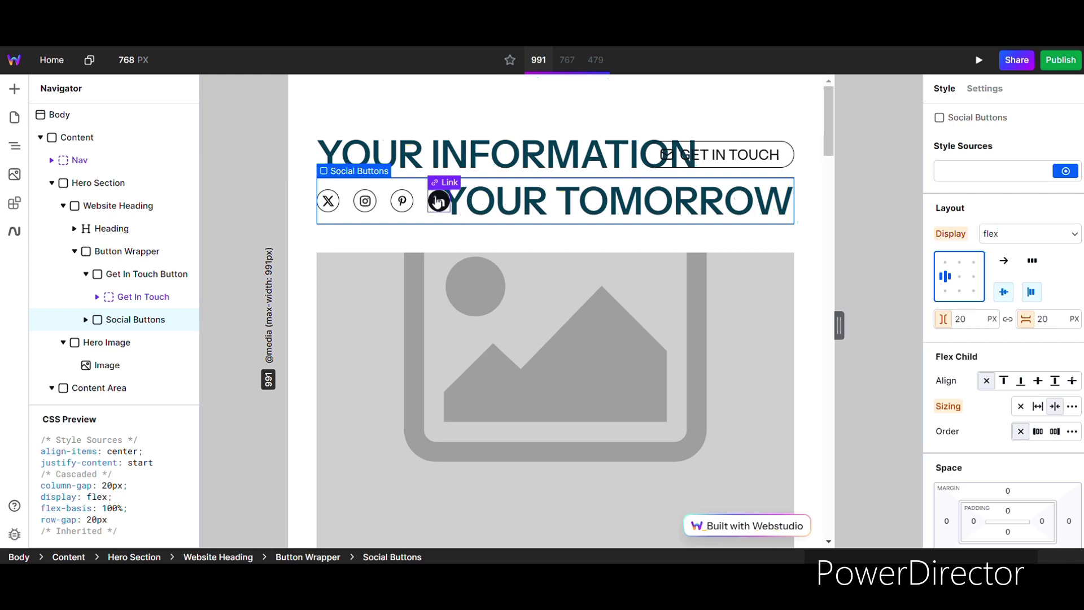
- Set the font family of the "Urban Oasis" project heading under Recent Projects to Aquatico
{"action": "scroll", "coordinate": [475, 199], "scroll_direction": "down", "scroll_amount": 10}
{"action": "scroll", "coordinate": [492, 253], "scroll_direction": "down", "scroll_amount": 5}
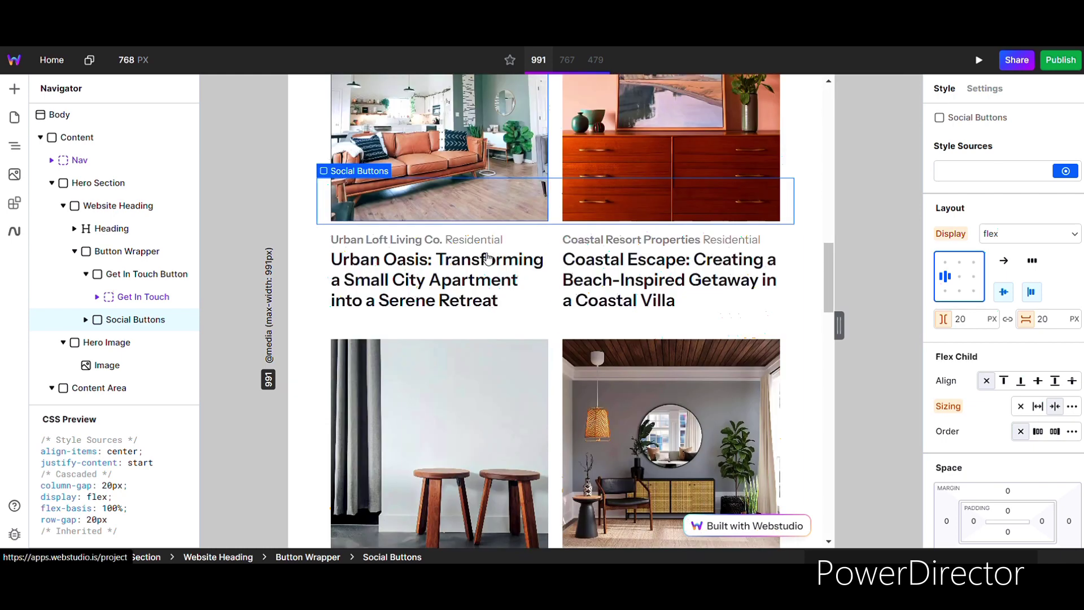
{"action": "left_click", "coordinate": [464, 299]}
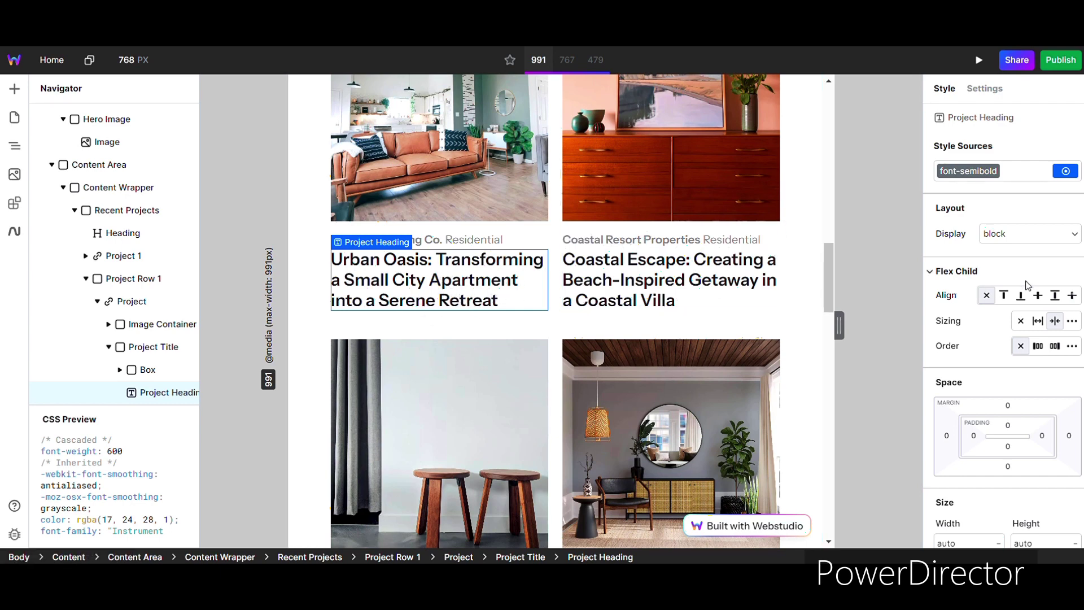
{"action": "scroll", "coordinate": [956, 356], "scroll_direction": "down", "scroll_amount": 4}
{"action": "scroll", "coordinate": [972, 361], "scroll_direction": "down", "scroll_amount": 3}
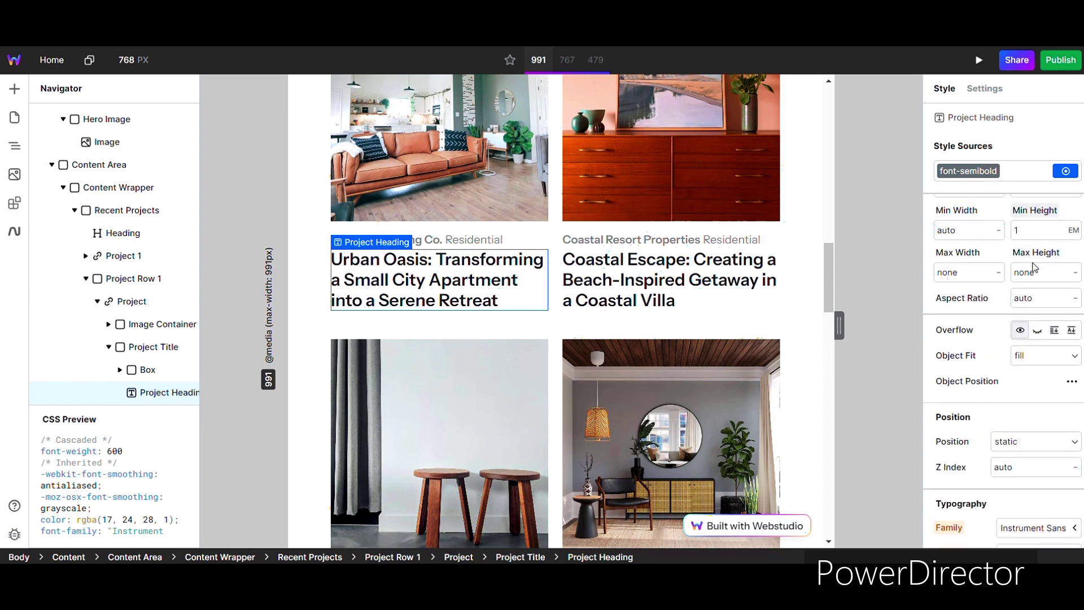
{"action": "scroll", "coordinate": [1034, 282], "scroll_direction": "down", "scroll_amount": 3}
{"action": "scroll", "coordinate": [1029, 339], "scroll_direction": "down", "scroll_amount": 2}
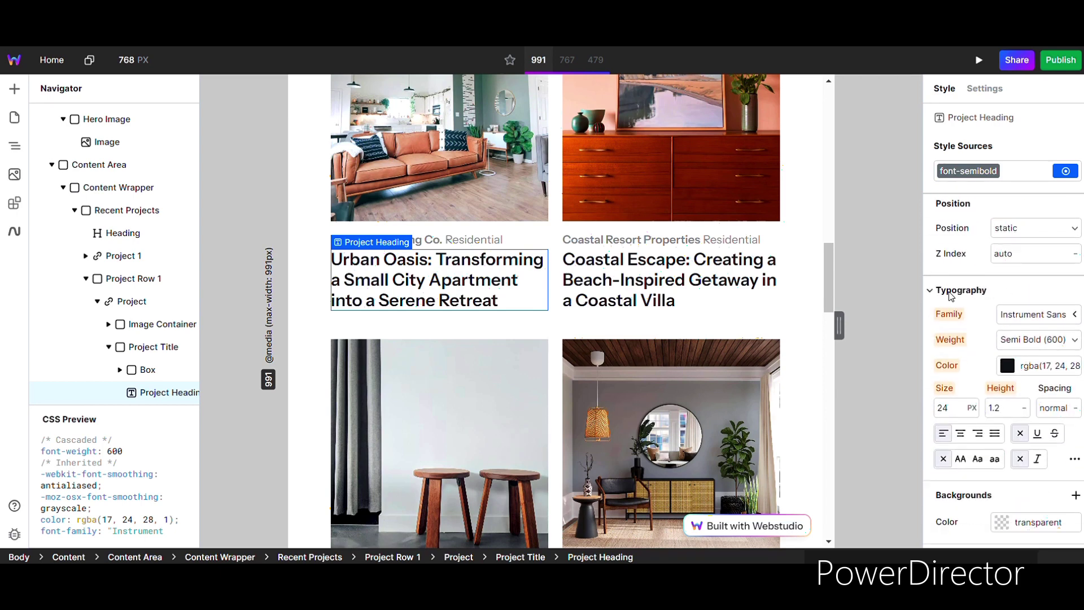
{"action": "left_click", "coordinate": [1043, 318]}
{"action": "left_click", "coordinate": [814, 425]}
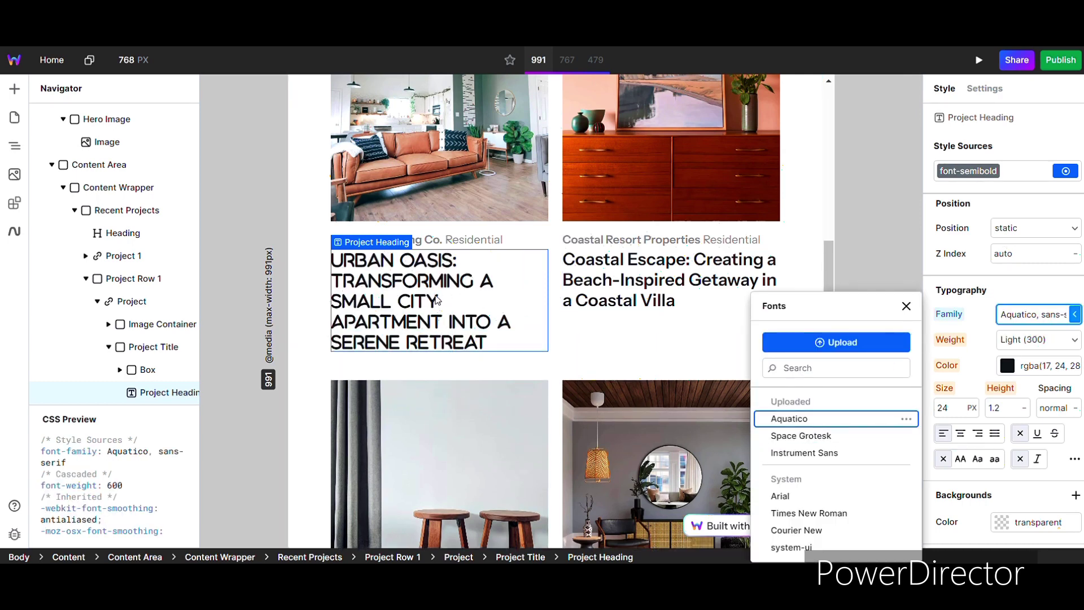
{"action": "left_click", "coordinate": [906, 306]}
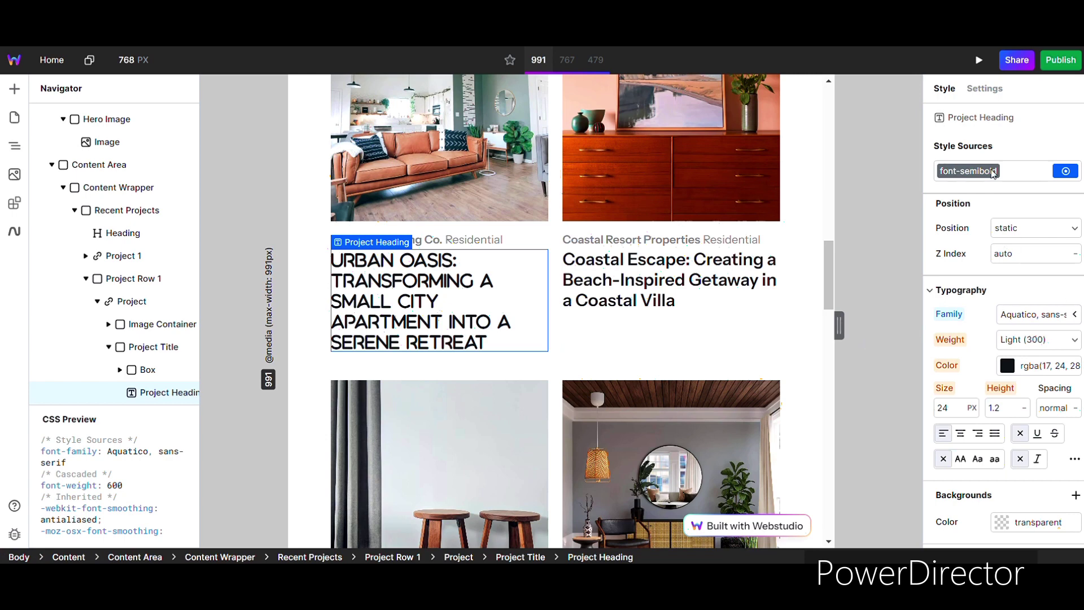
- Delete "Urban Oasis:" from the project heading's text content, leaving "Transforming a Small City Apartment into a Serene Retreat"
{"action": "left_click", "coordinate": [1000, 98]}
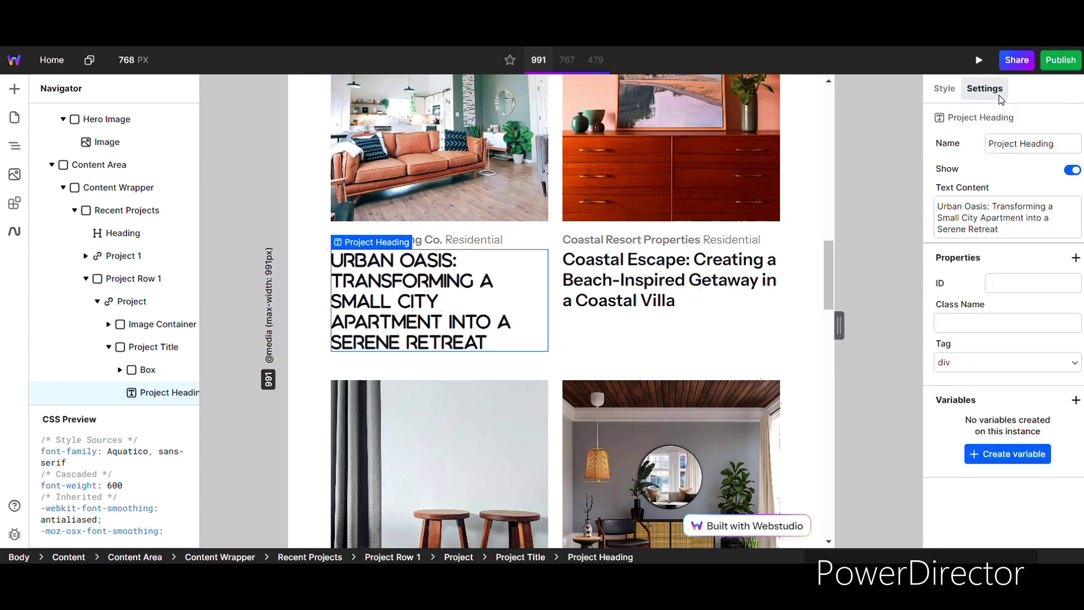
{"action": "left_click", "coordinate": [987, 206]}
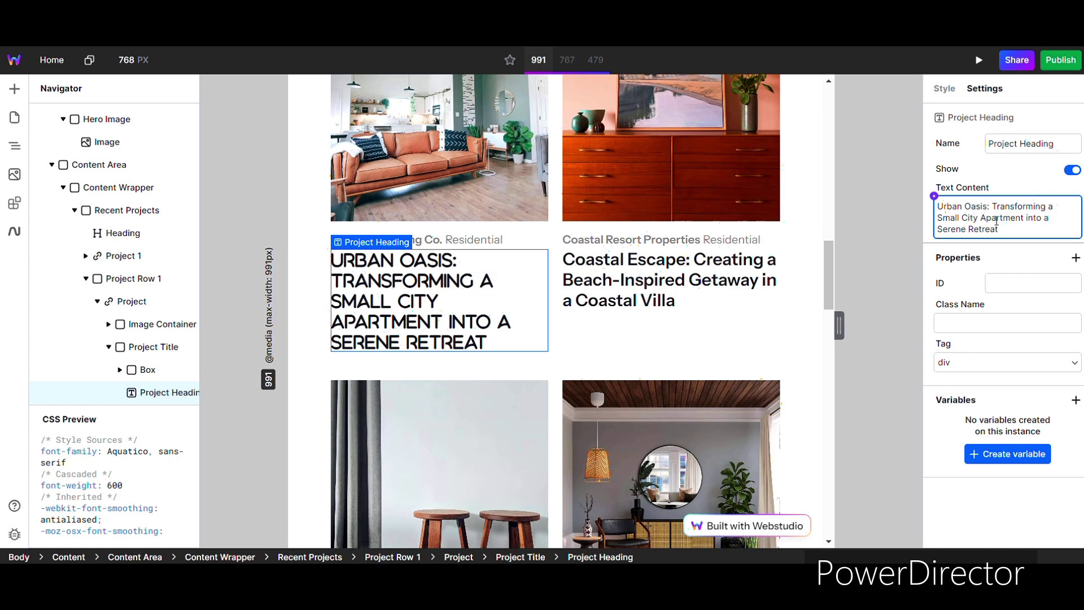
{"action": "double_click", "coordinate": [983, 206]}
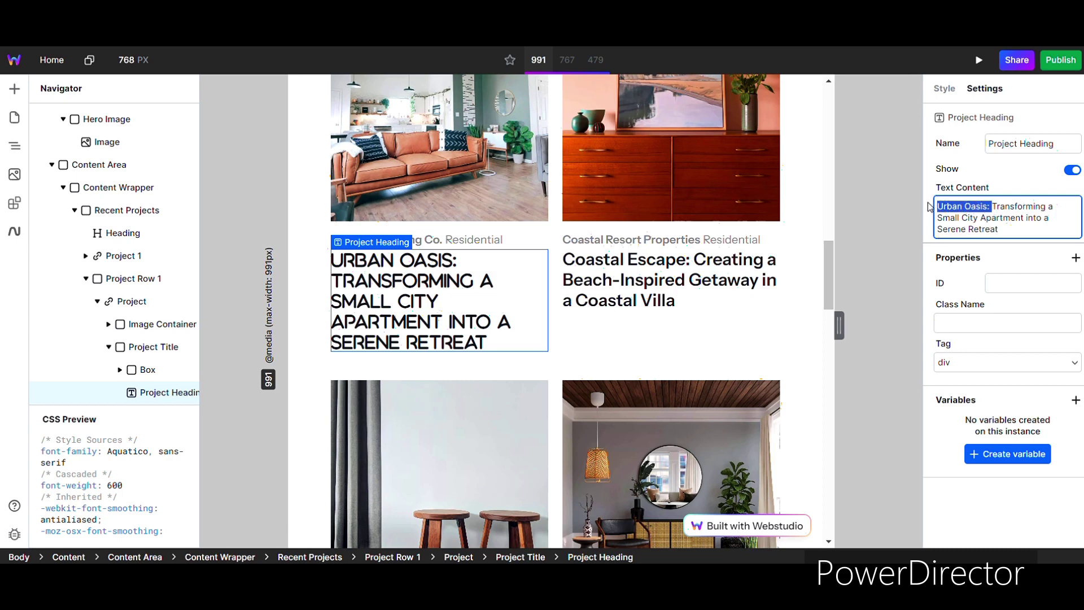
{"action": "key", "text": "BackSpace"}
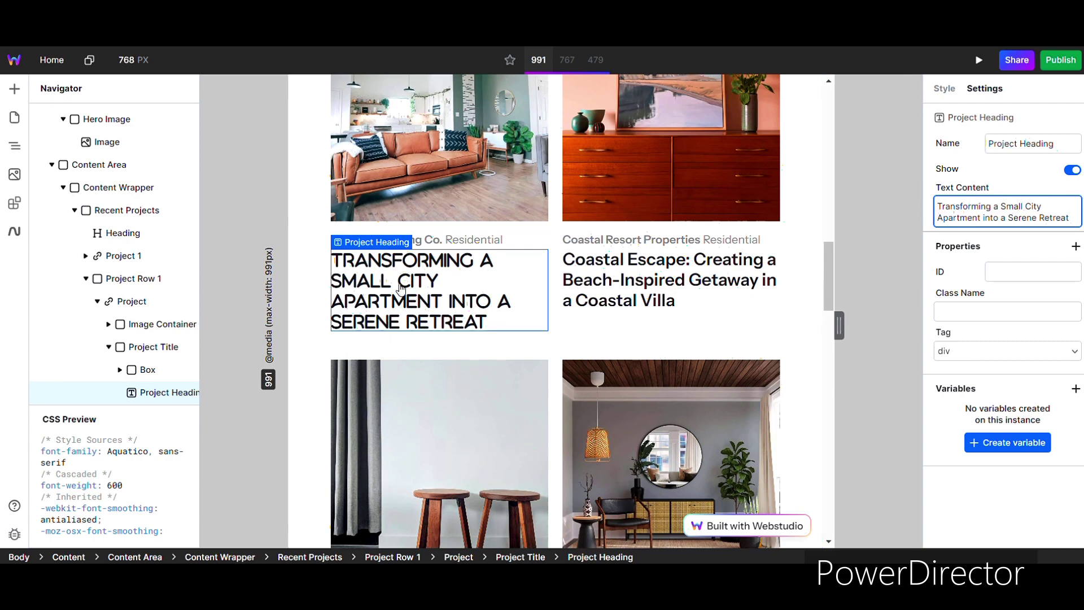
- View the site's assets and the marketplace sections, and bring up the Webstudio AI prompt with its example requests
{"action": "scroll", "coordinate": [626, 247], "scroll_direction": "up", "scroll_amount": 5}
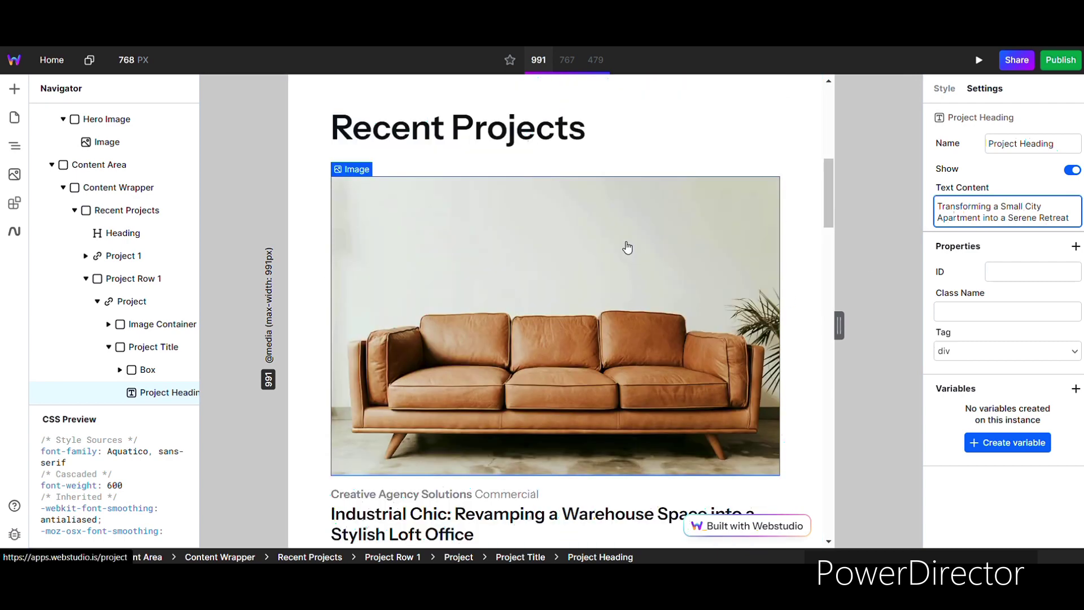
{"action": "scroll", "coordinate": [627, 247], "scroll_direction": "up", "scroll_amount": 5}
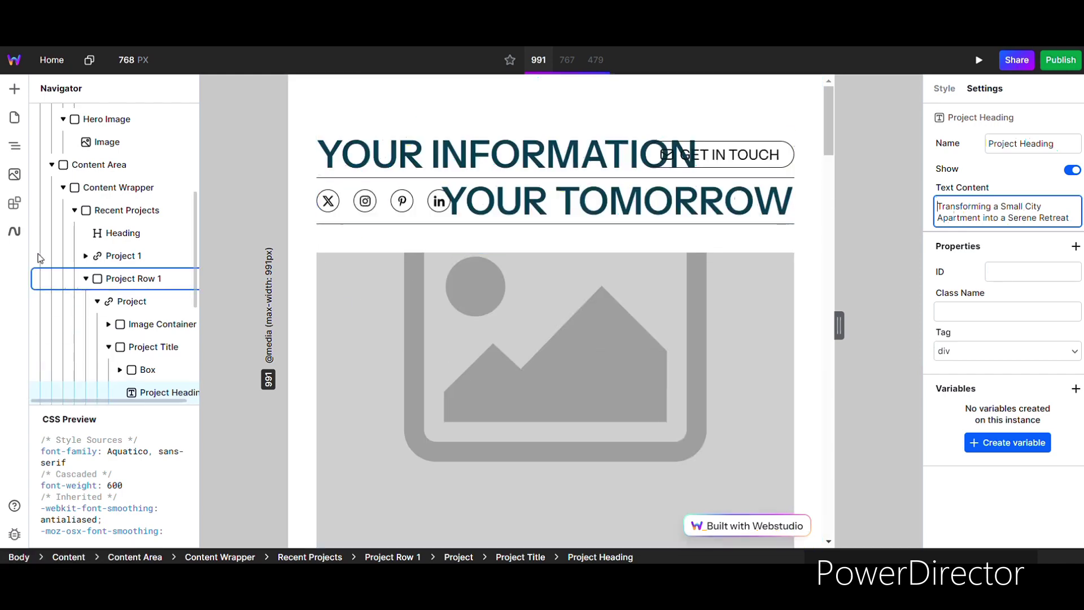
{"action": "left_click", "coordinate": [8, 176]}
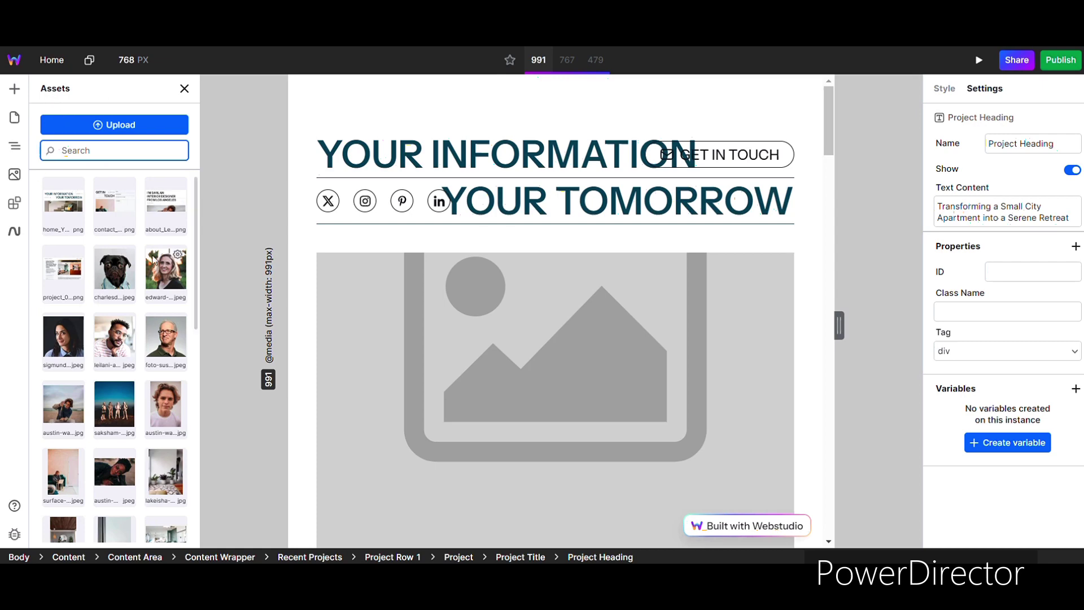
{"action": "left_click", "coordinate": [12, 177]}
{"action": "left_click", "coordinate": [13, 206]}
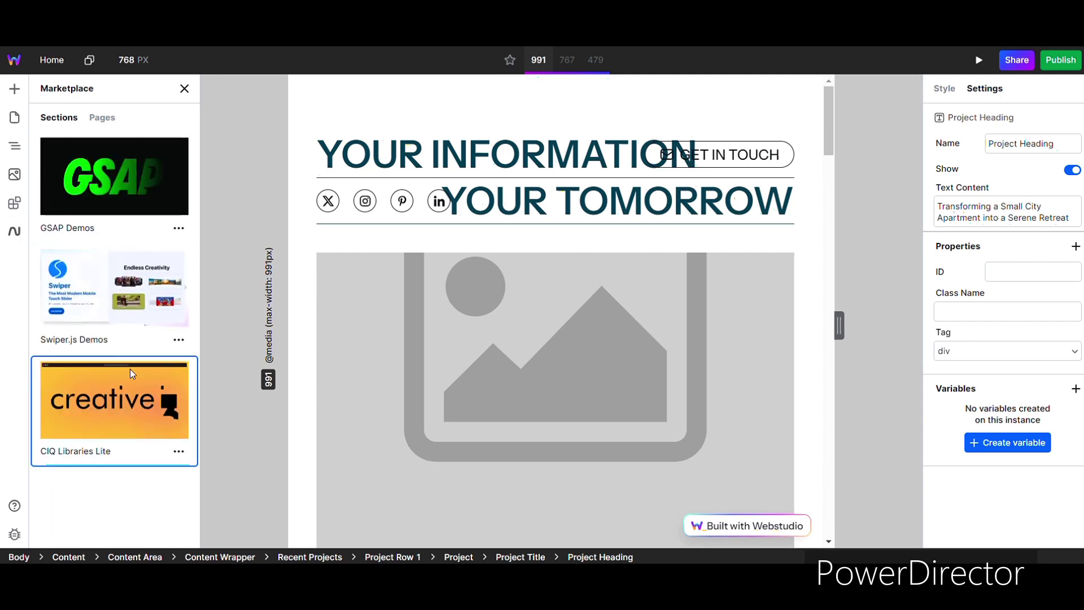
{"action": "left_click", "coordinate": [22, 238]}
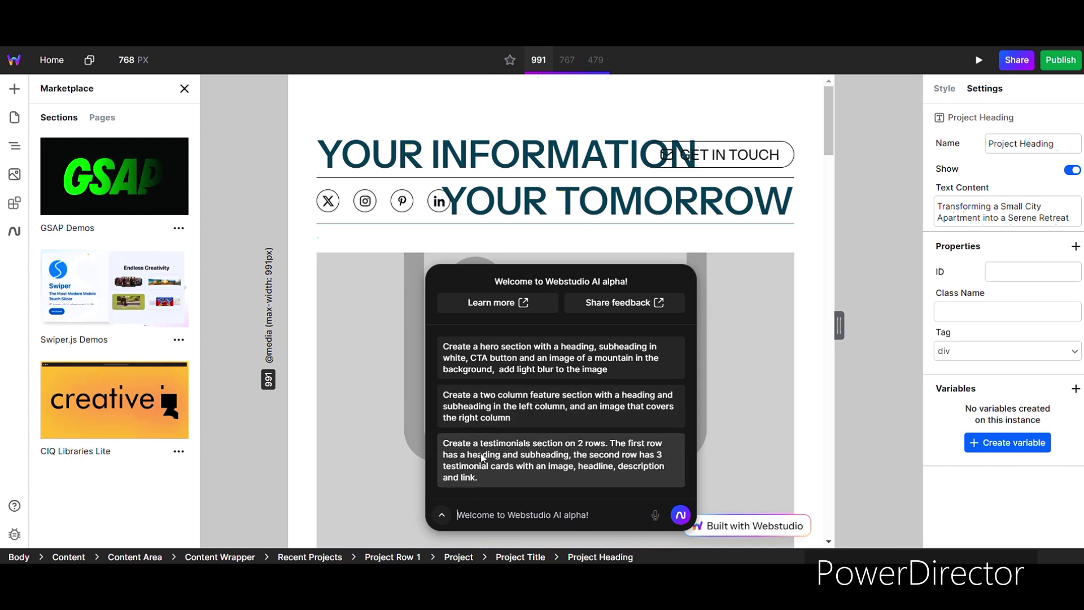